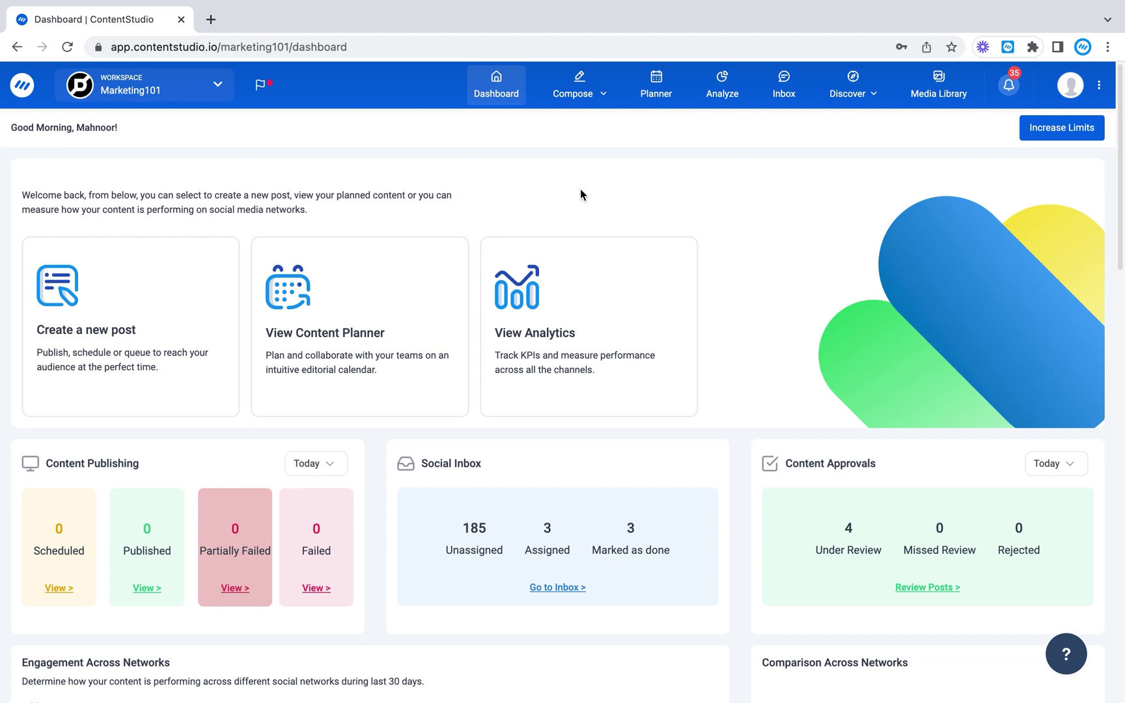
Start a new Social Post from Compose and bring up its AI content generation options.
{"action": "left_click", "coordinate": [576, 91]}
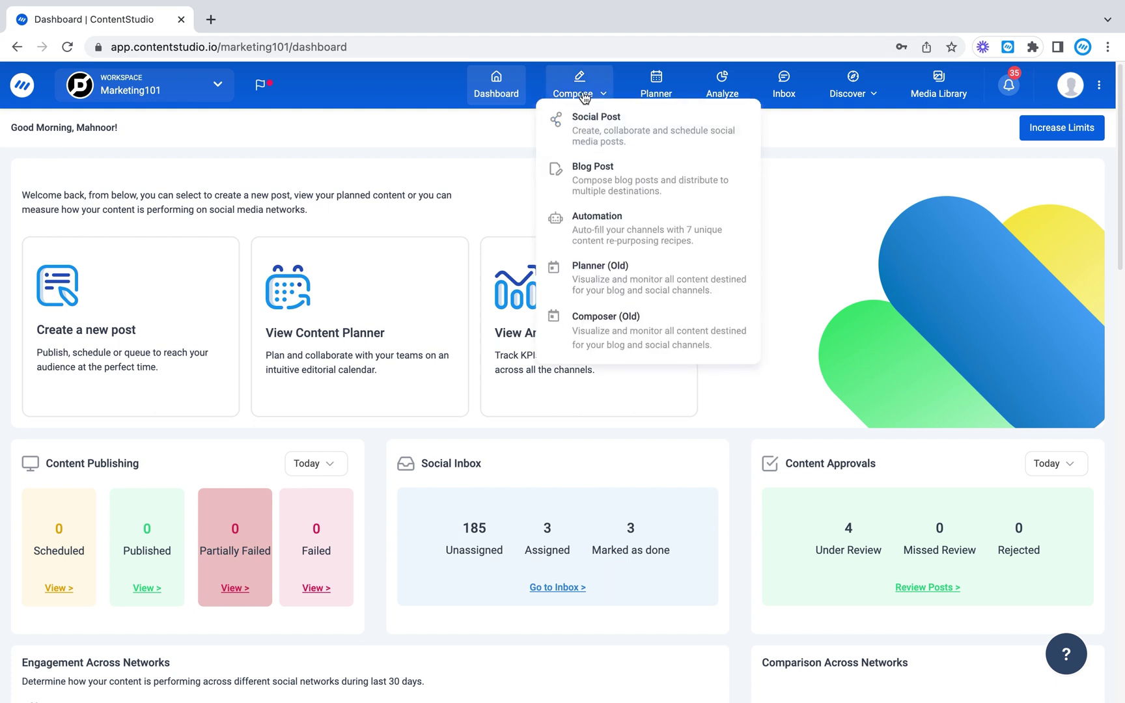
{"action": "left_click", "coordinate": [595, 134]}
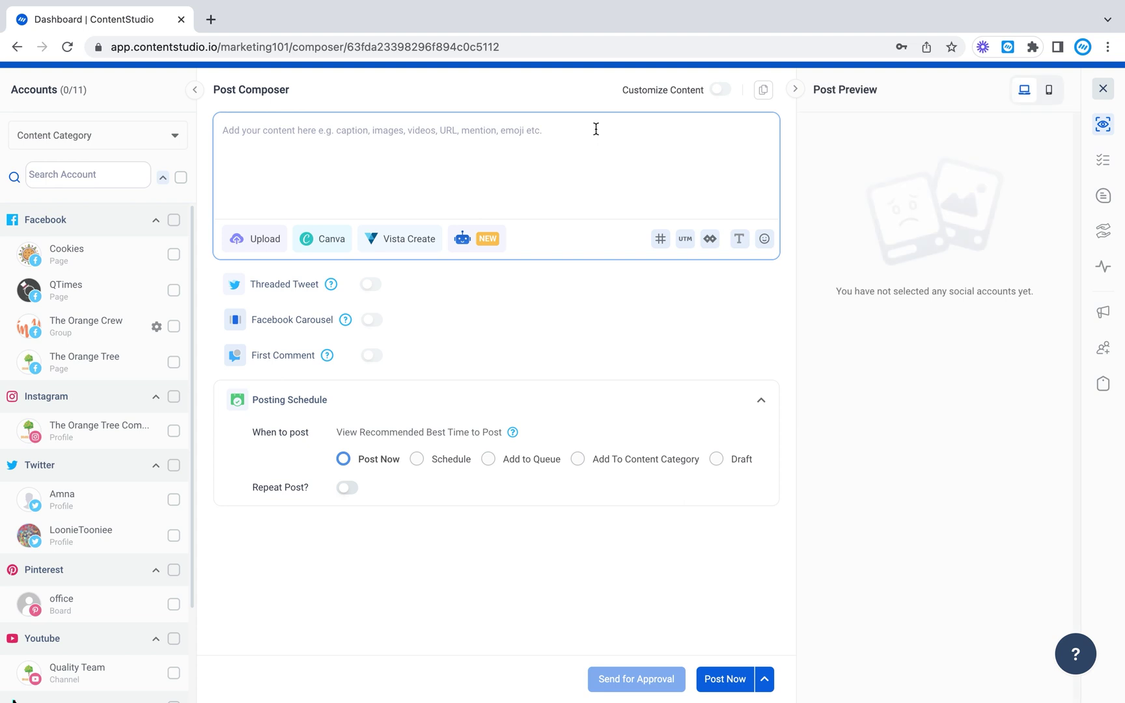
{"action": "left_click", "coordinate": [485, 241]}
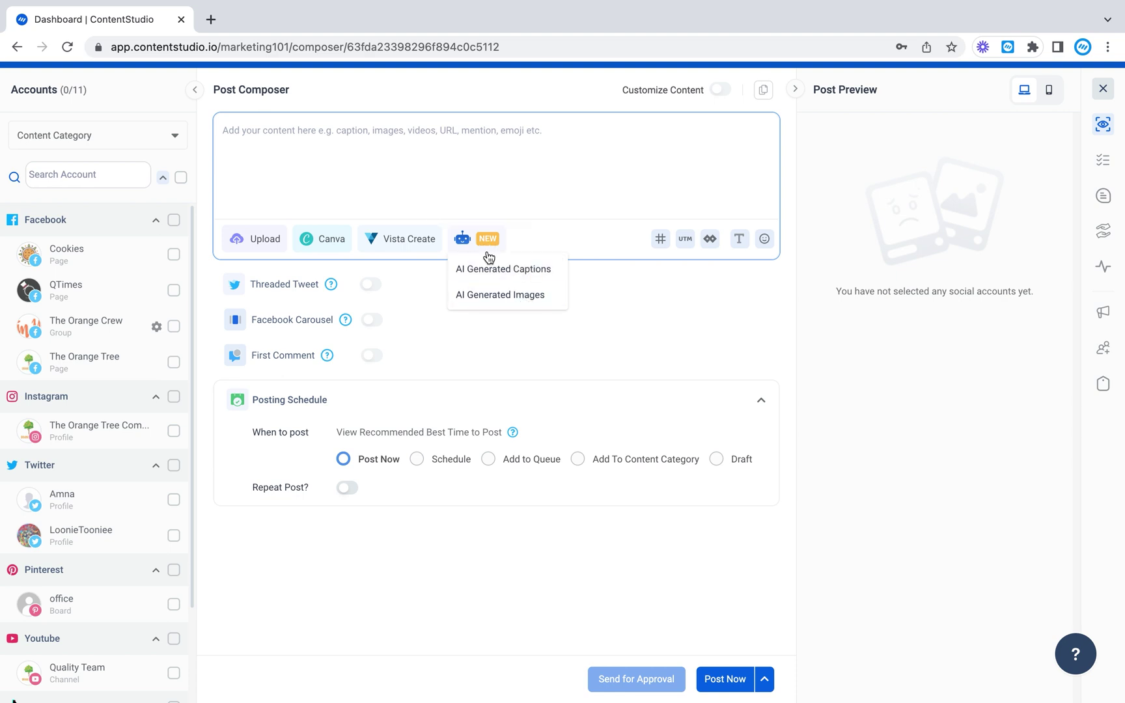
{"action": "left_click", "coordinate": [486, 272]}
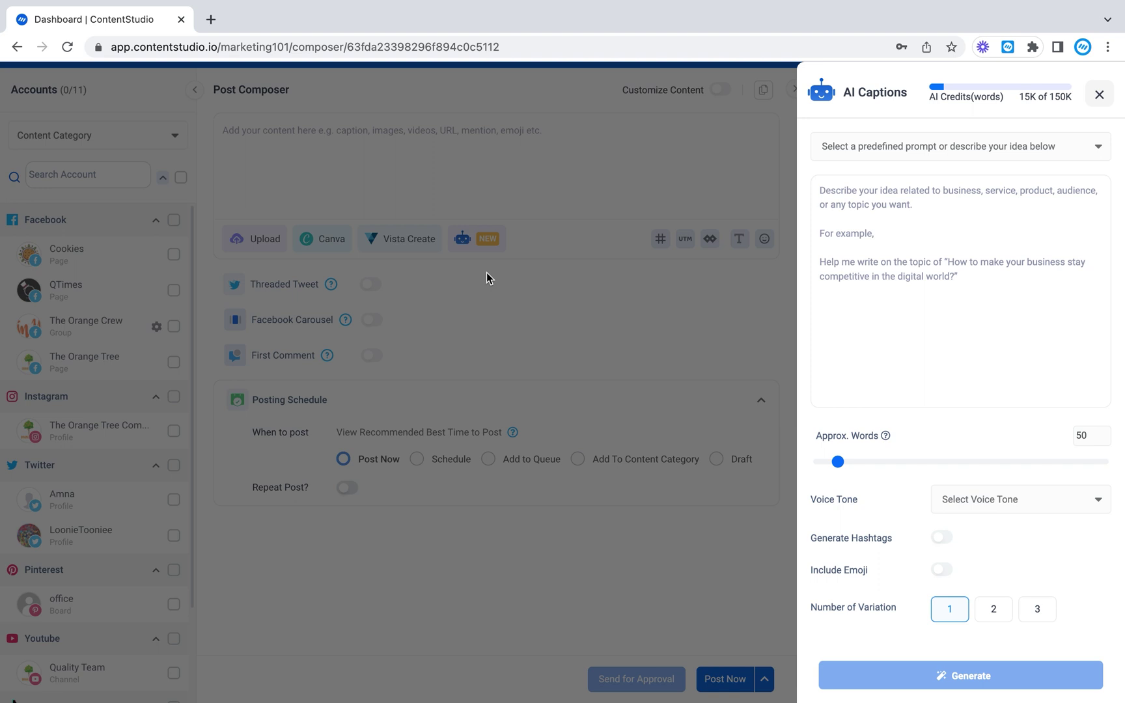
{"action": "left_click", "coordinate": [916, 214]}
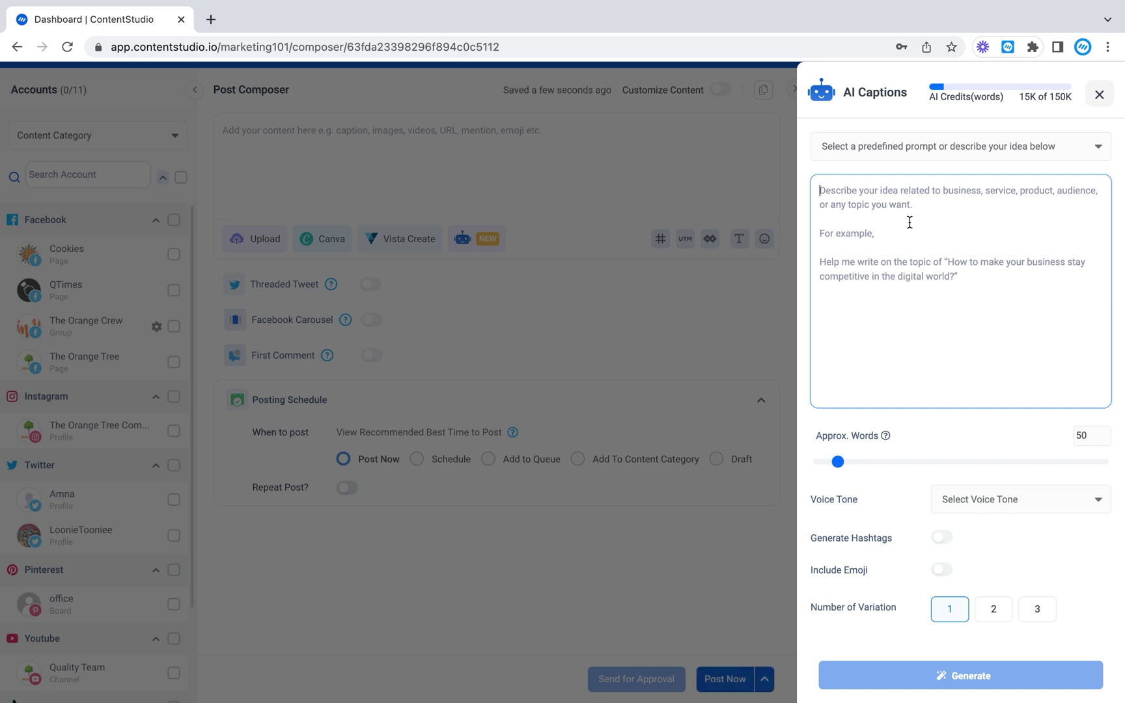
{"action": "left_click", "coordinate": [1015, 156]}
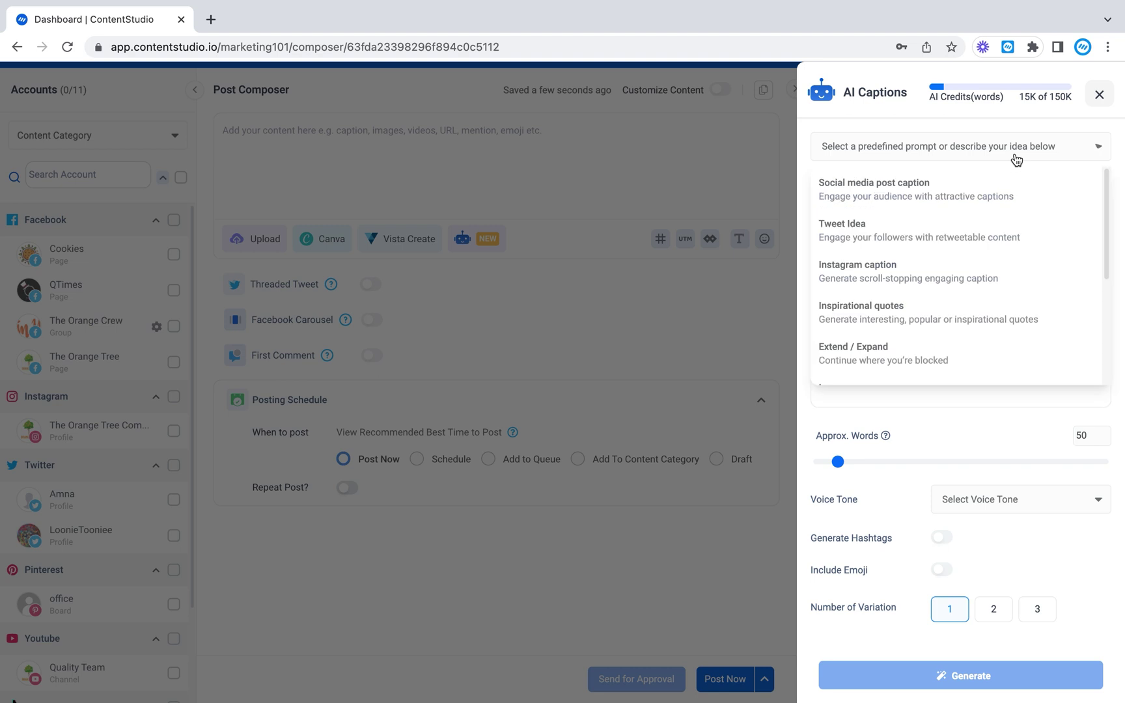
{"action": "scroll", "coordinate": [978, 251], "scroll_direction": "down", "scroll_amount": 3}
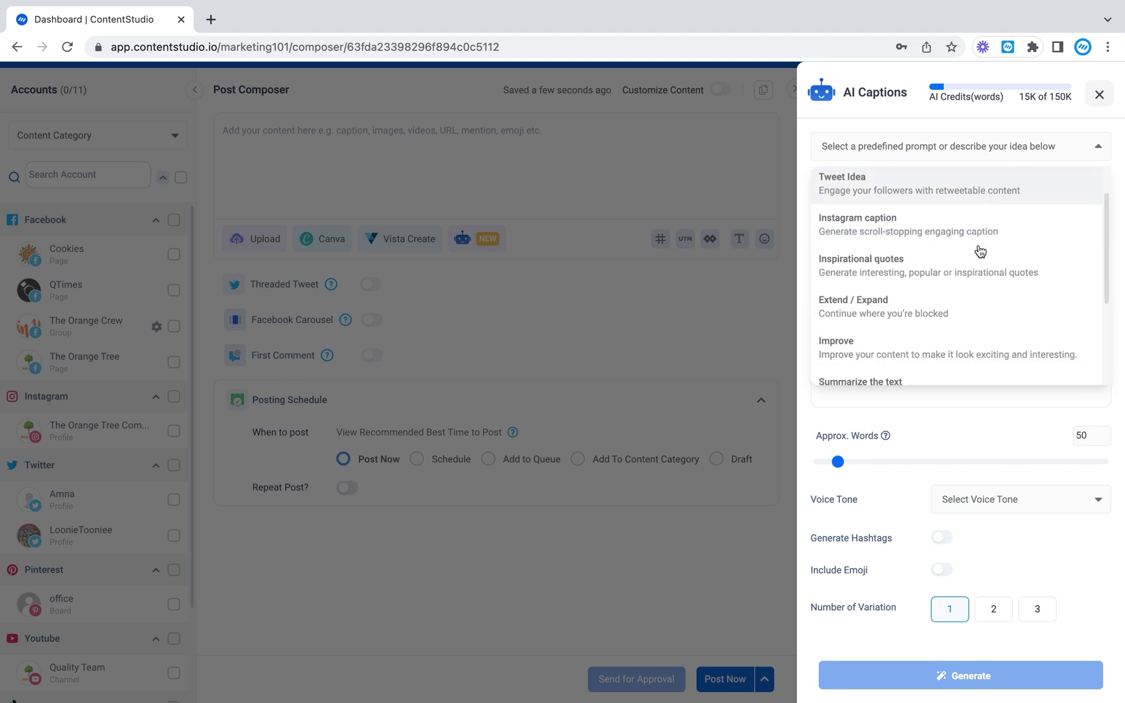
{"action": "scroll", "coordinate": [980, 251], "scroll_direction": "down", "scroll_amount": 1}
{"action": "scroll", "coordinate": [980, 251], "scroll_direction": "up", "scroll_amount": 3}
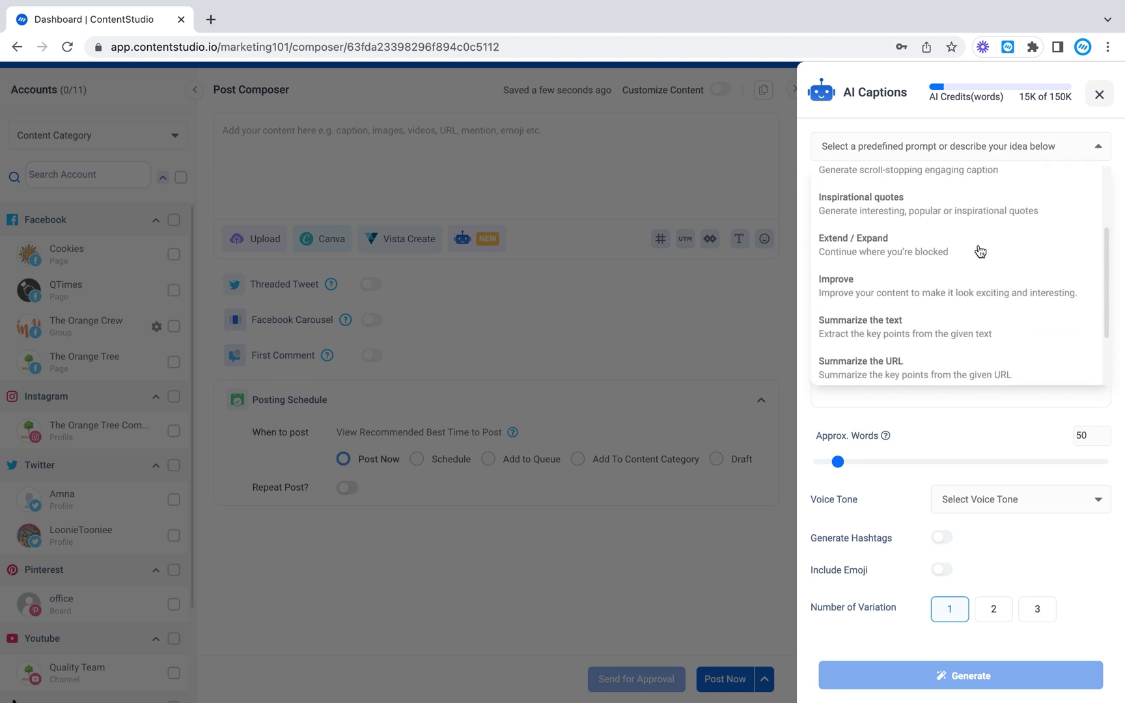
{"action": "scroll", "coordinate": [980, 251], "scroll_direction": "up", "scroll_amount": 1}
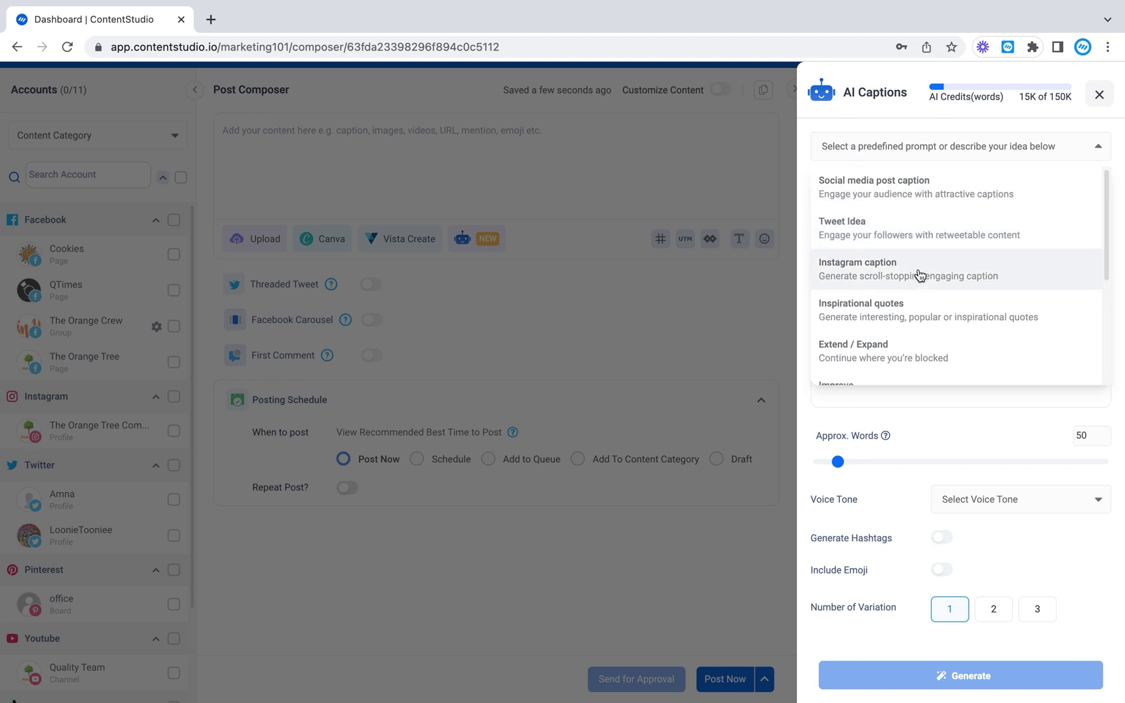
{"action": "scroll", "coordinate": [920, 276], "scroll_direction": "down", "scroll_amount": 1}
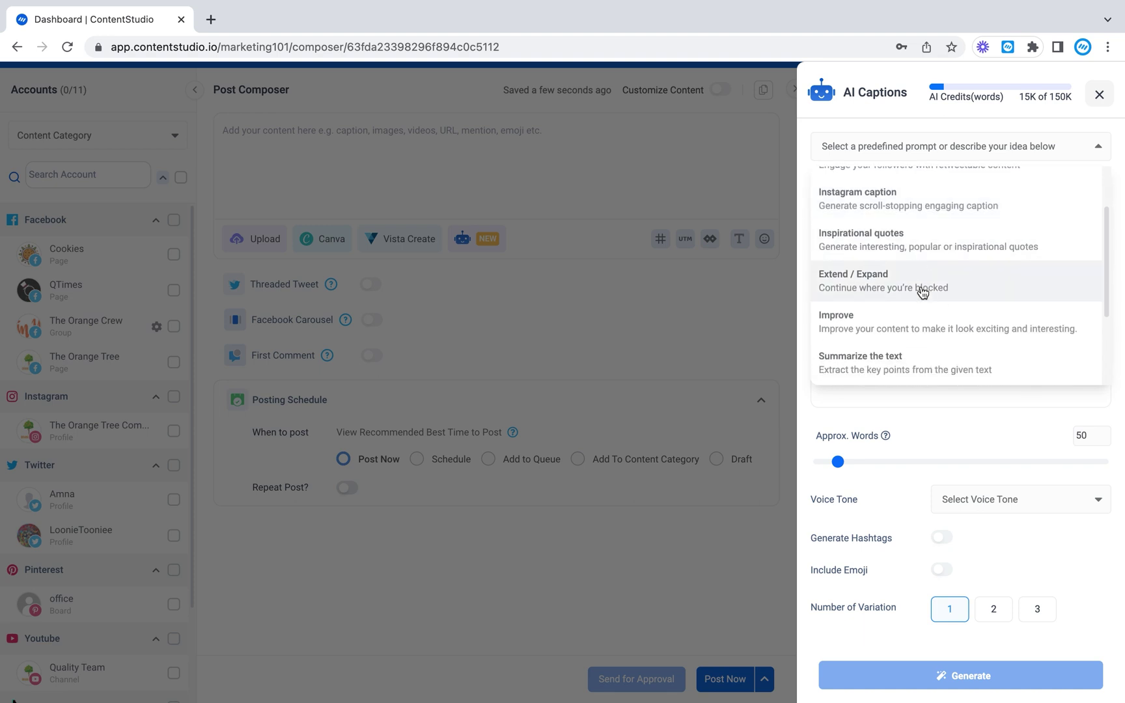
{"action": "scroll", "coordinate": [921, 291], "scroll_direction": "down", "scroll_amount": 3}
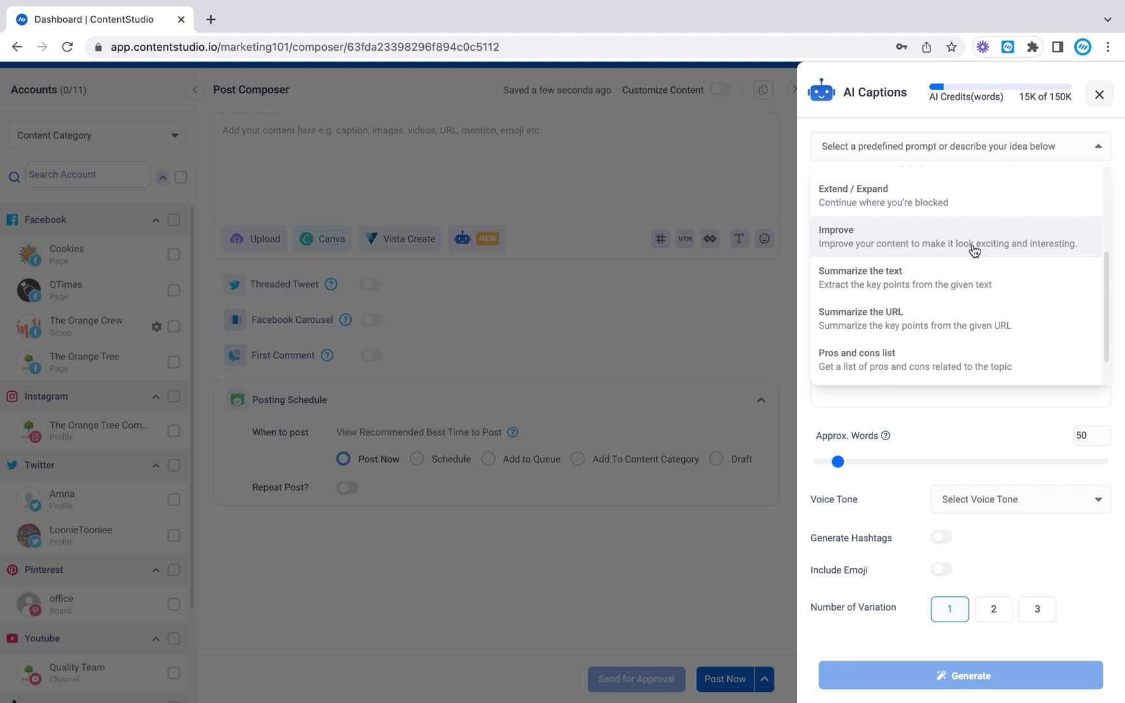
{"action": "scroll", "coordinate": [944, 281], "scroll_direction": "down", "scroll_amount": 1}
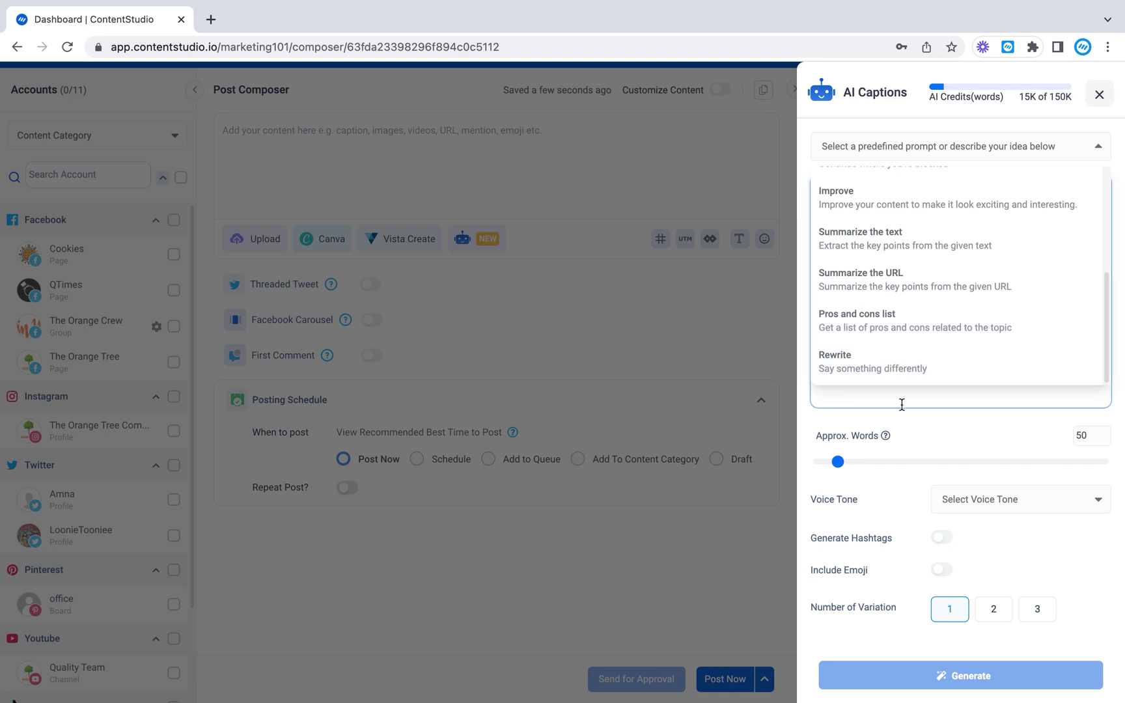
{"action": "scroll", "coordinate": [902, 232], "scroll_direction": "up", "scroll_amount": 3}
{"action": "scroll", "coordinate": [902, 232], "scroll_direction": "up", "scroll_amount": 1}
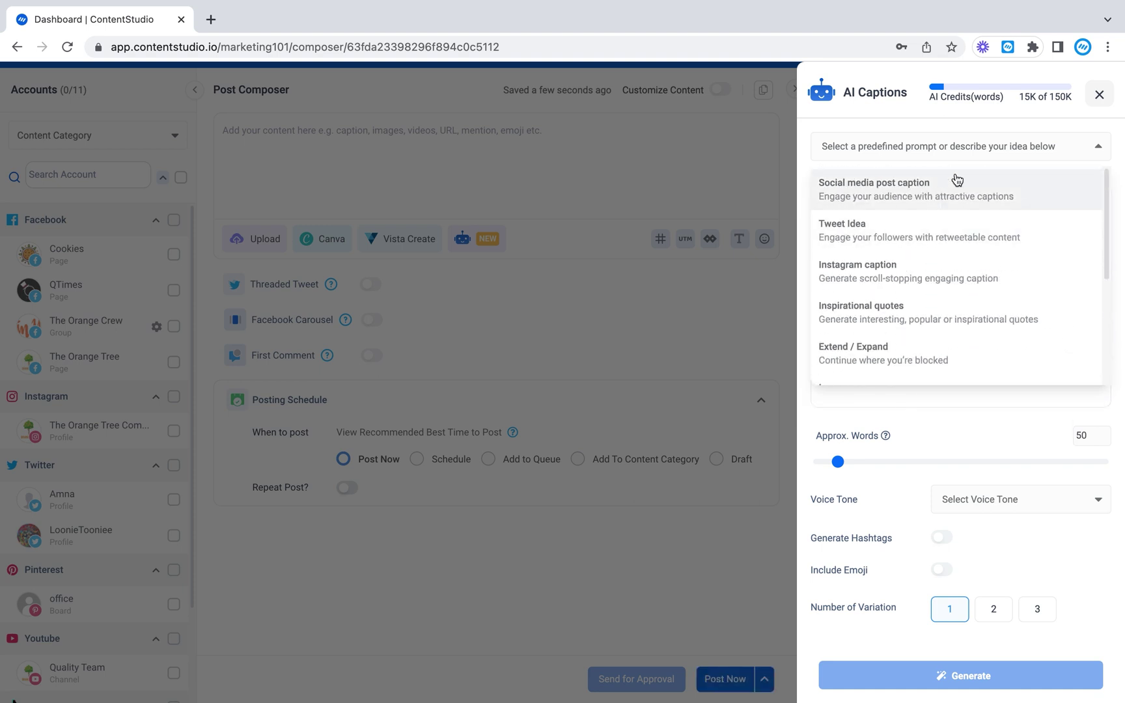
{"action": "left_click", "coordinate": [1019, 147]}
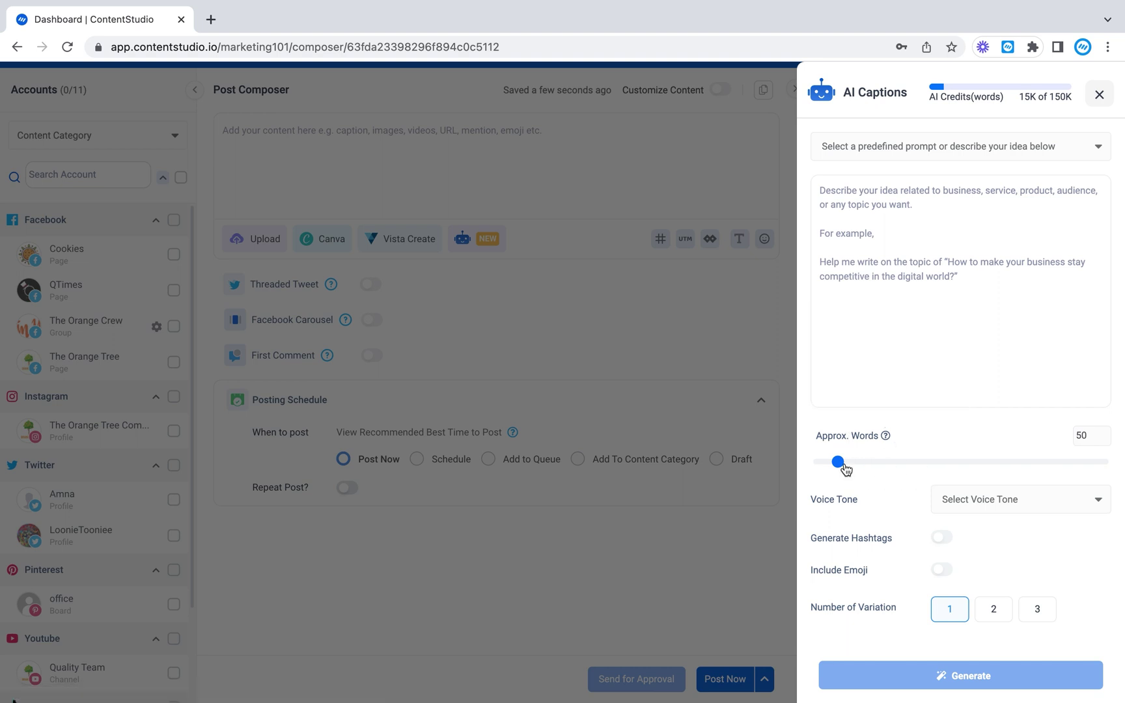
Set approximate words to about 40 and switch the prompt type to Tweet Idea.
{"action": "mouse_move", "coordinate": [844, 466]}
{"action": "left_mouse_down"}
{"action": "mouse_move", "coordinate": [911, 465]}
{"action": "mouse_move", "coordinate": [836, 462]}
{"action": "left_mouse_up"}
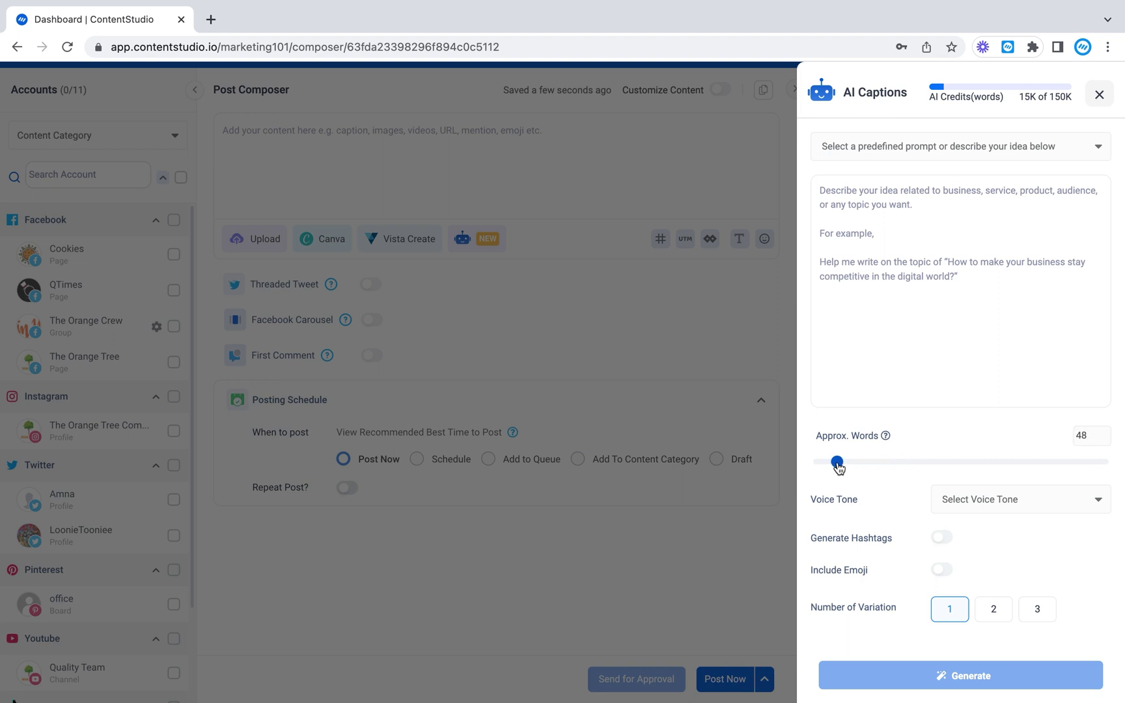
{"action": "left_click", "coordinate": [964, 154]}
{"action": "left_click", "coordinate": [932, 189]}
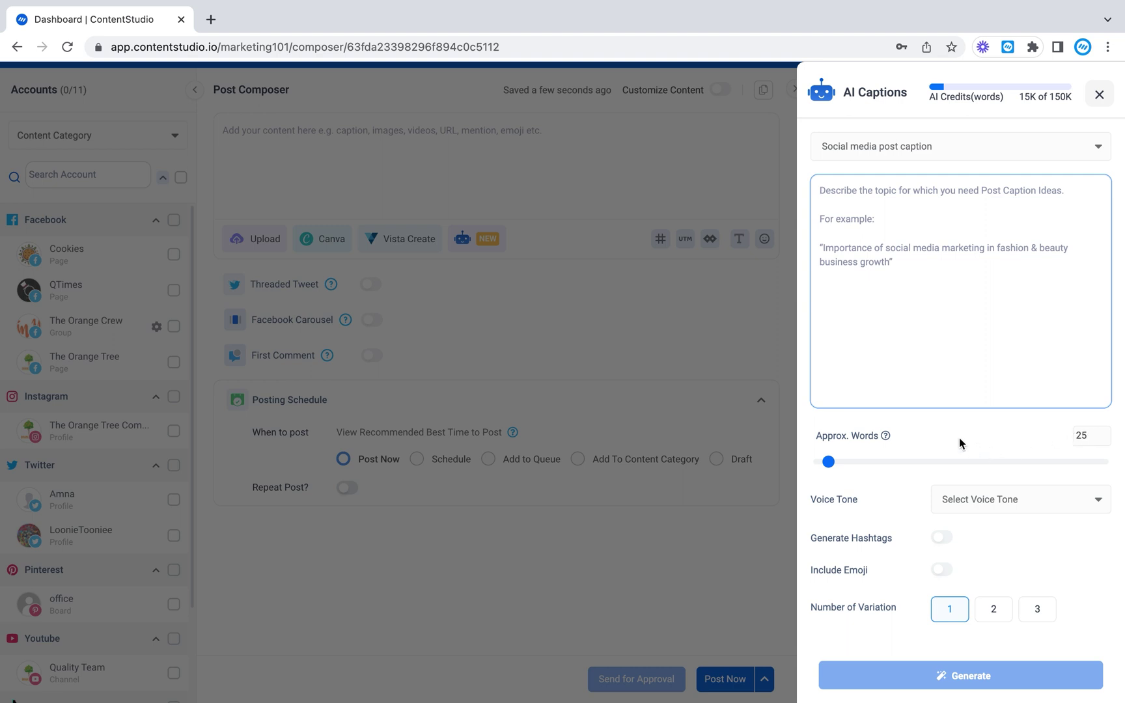
{"action": "left_click", "coordinate": [956, 158]}
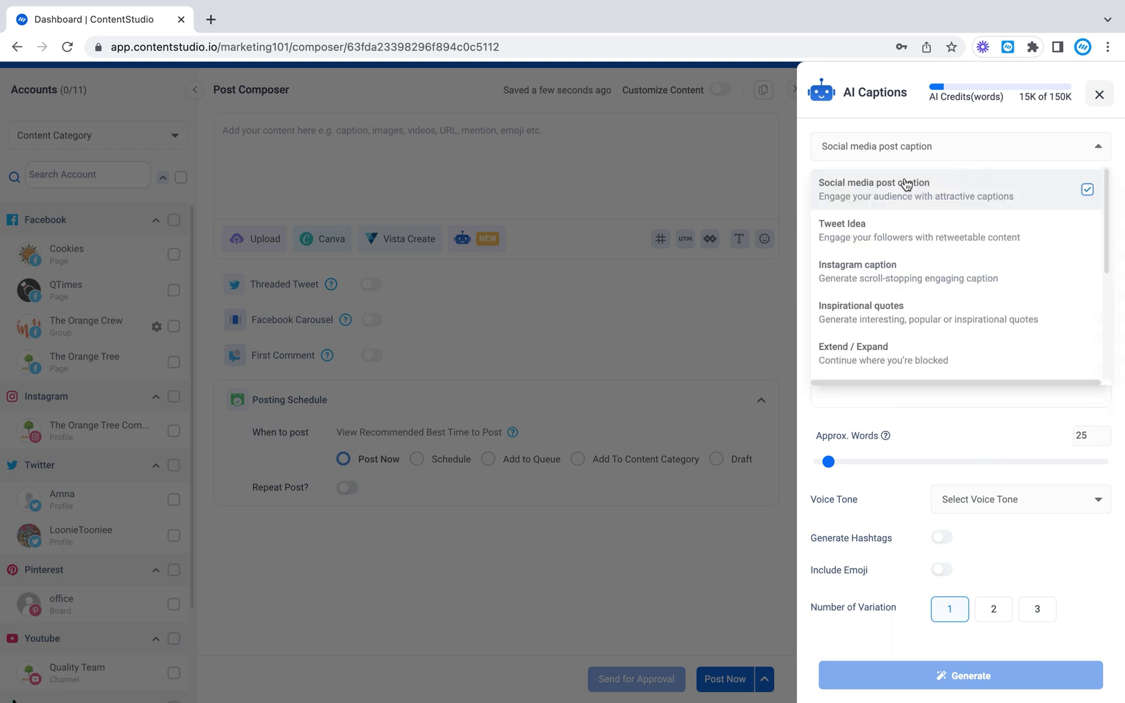
{"action": "left_click", "coordinate": [877, 230]}
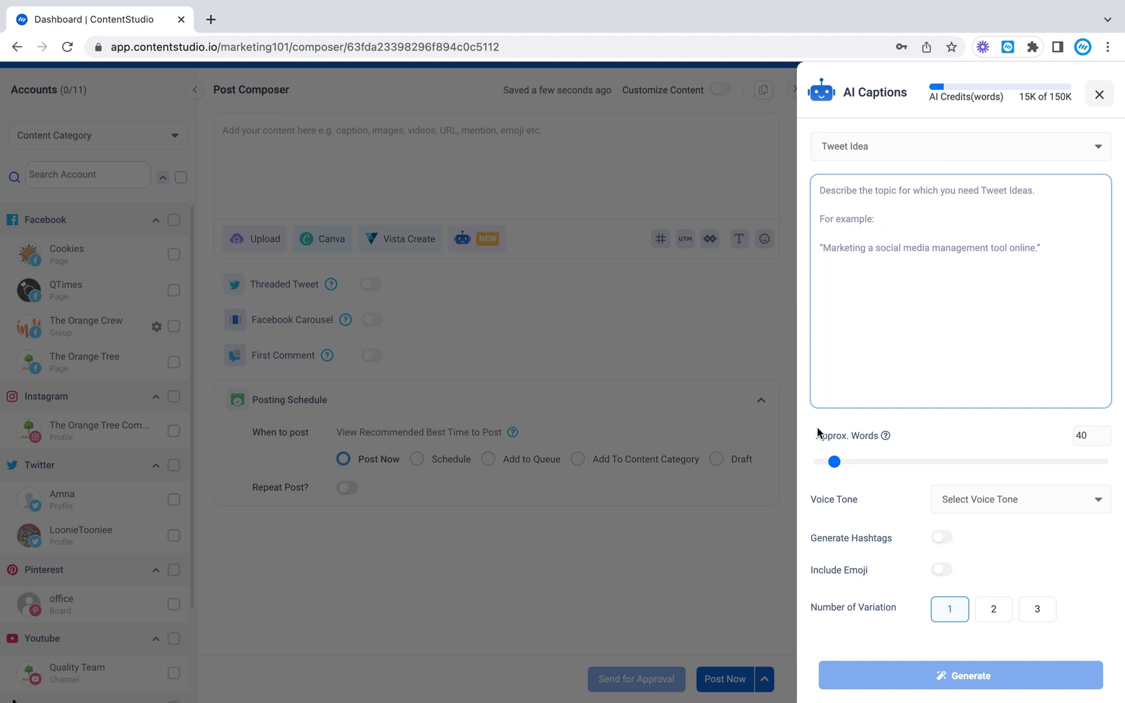
Browse the Voice Tone list and close it without choosing a tone.
{"action": "left_click", "coordinate": [1034, 504]}
{"action": "scroll", "coordinate": [1019, 371], "scroll_direction": "down", "scroll_amount": 4}
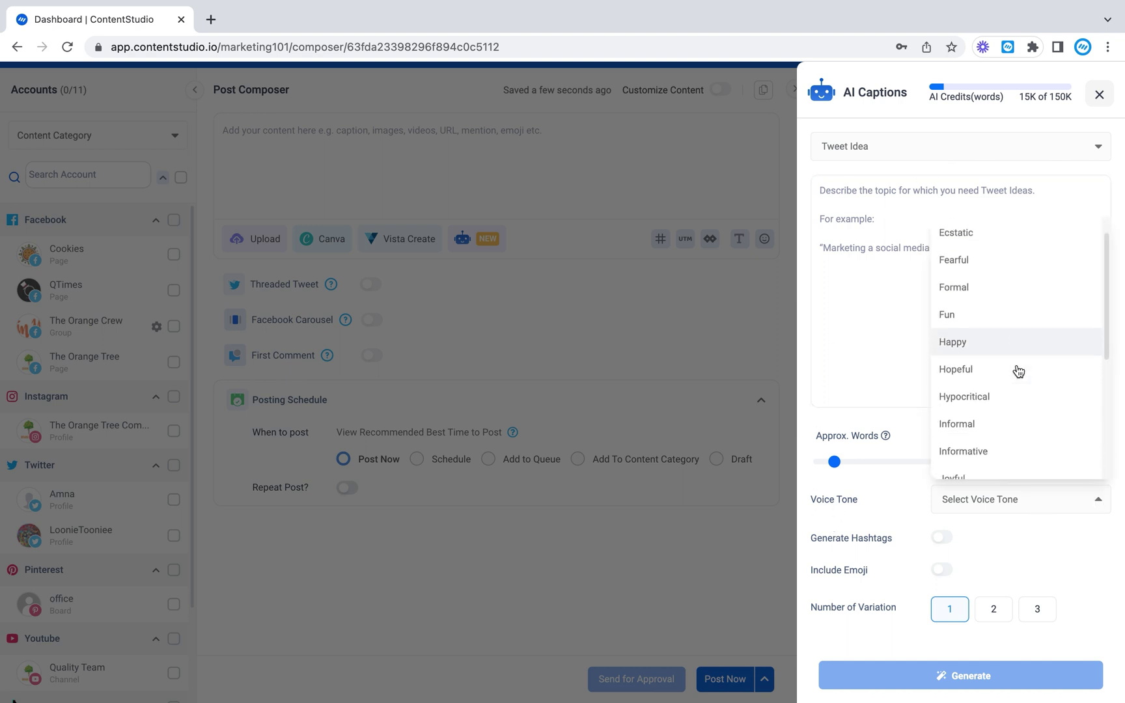
{"action": "scroll", "coordinate": [1019, 371], "scroll_direction": "up", "scroll_amount": 5}
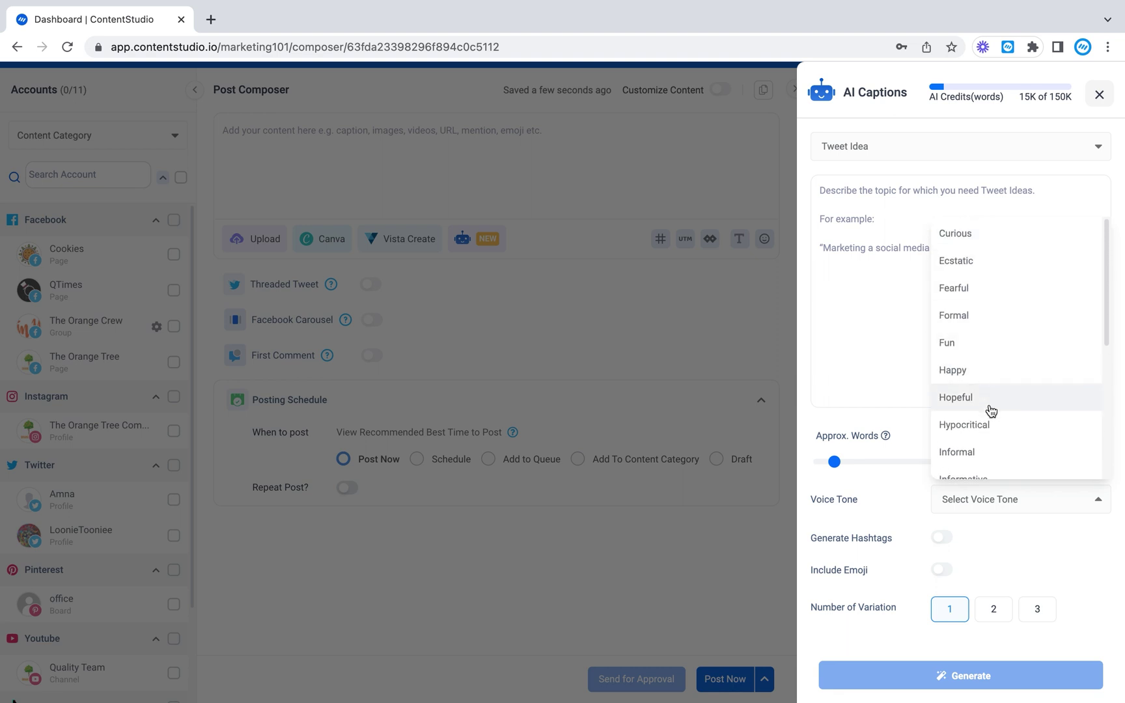
{"action": "scroll", "coordinate": [987, 410], "scroll_direction": "down", "scroll_amount": 4}
{"action": "scroll", "coordinate": [986, 416], "scroll_direction": "down", "scroll_amount": 1}
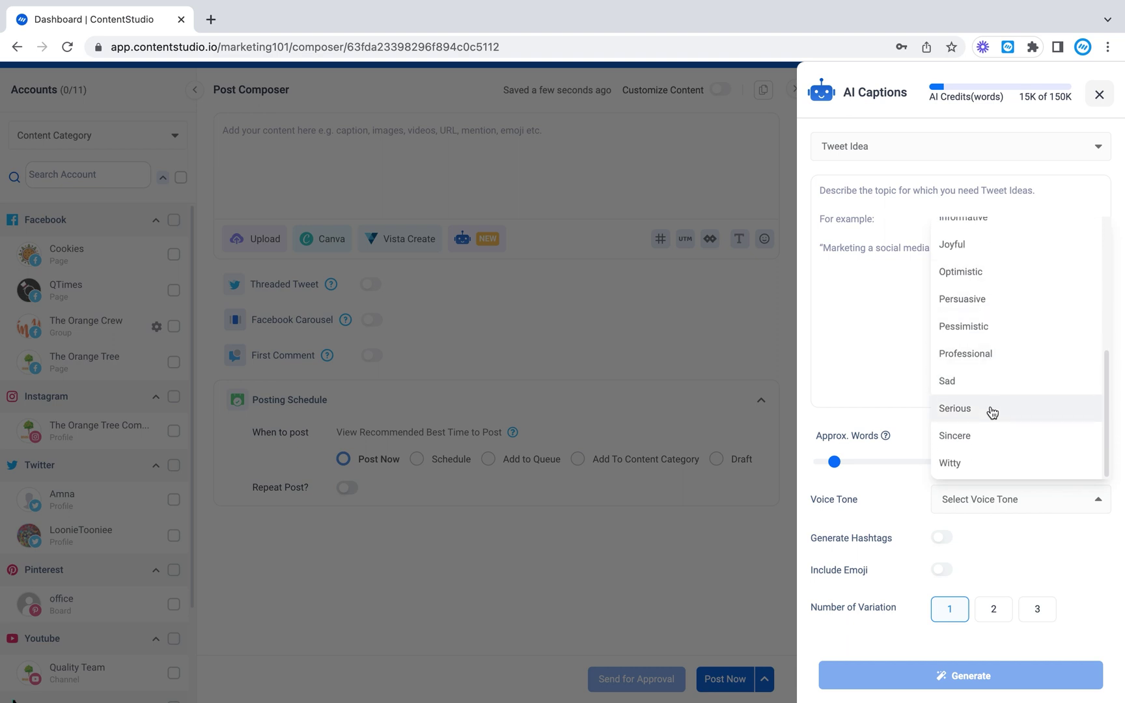
{"action": "left_click", "coordinate": [893, 526]}
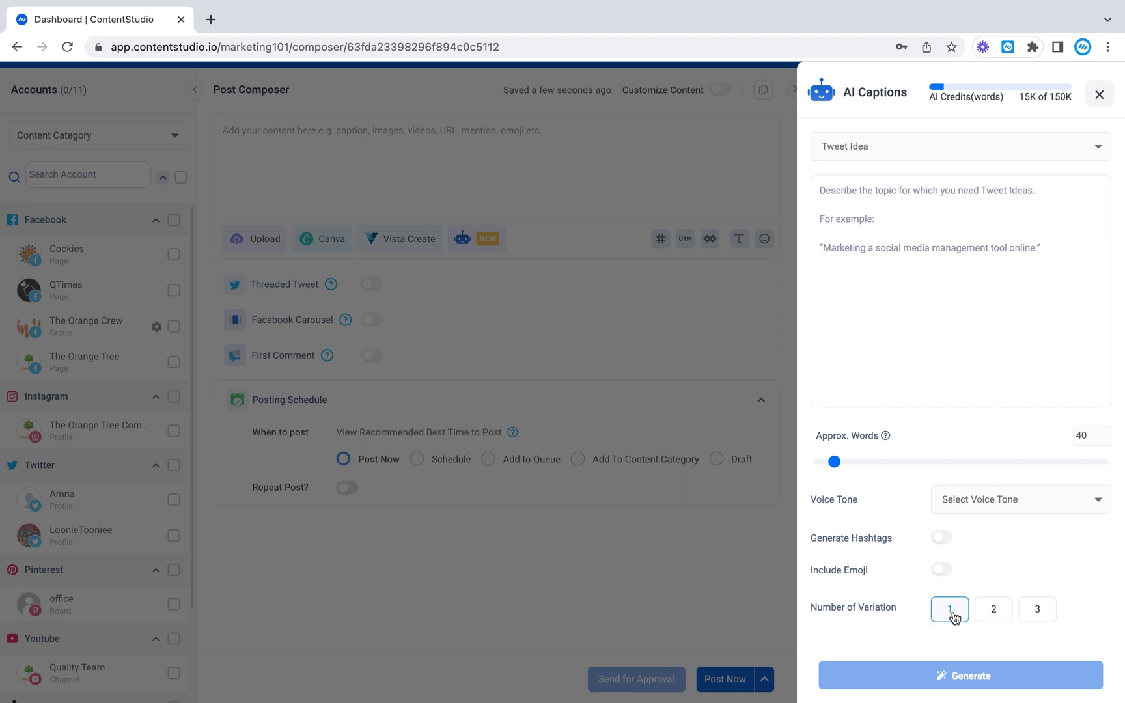
Return to a free-form idea and paste the digital-competitiveness prompt into the idea box.
{"action": "left_click", "coordinate": [978, 153]}
{"action": "left_click", "coordinate": [955, 191]}
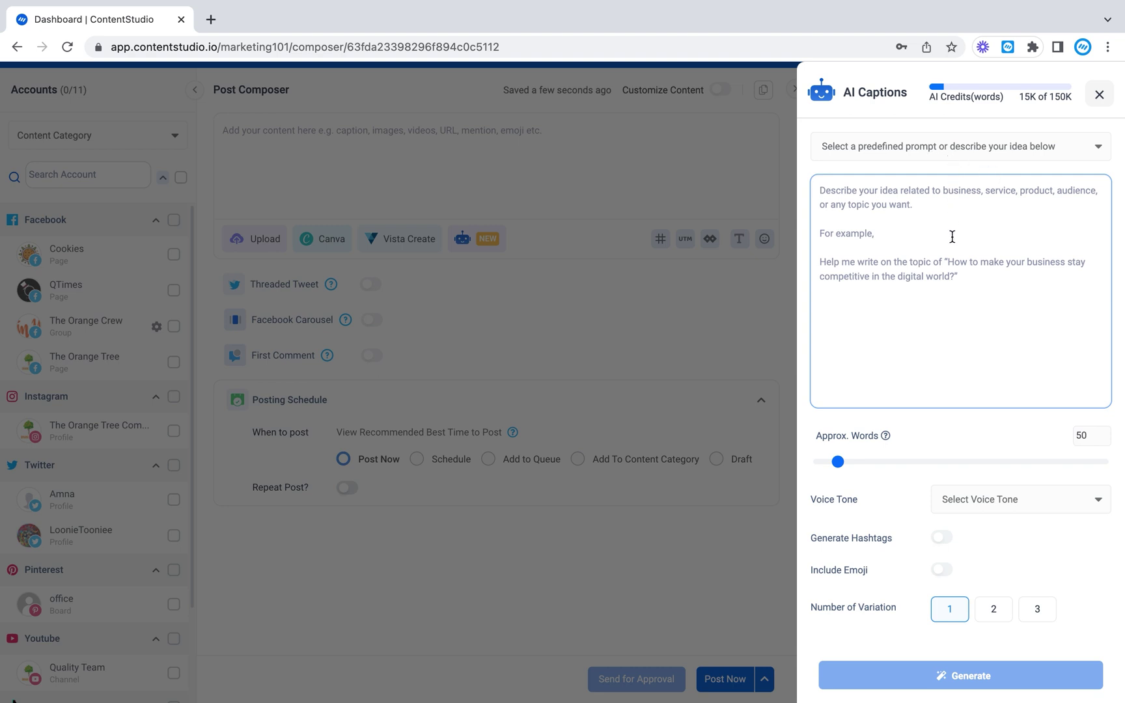
{"action": "type", "text": "Write me a topic on how to keep your business competitive in the digital world"}
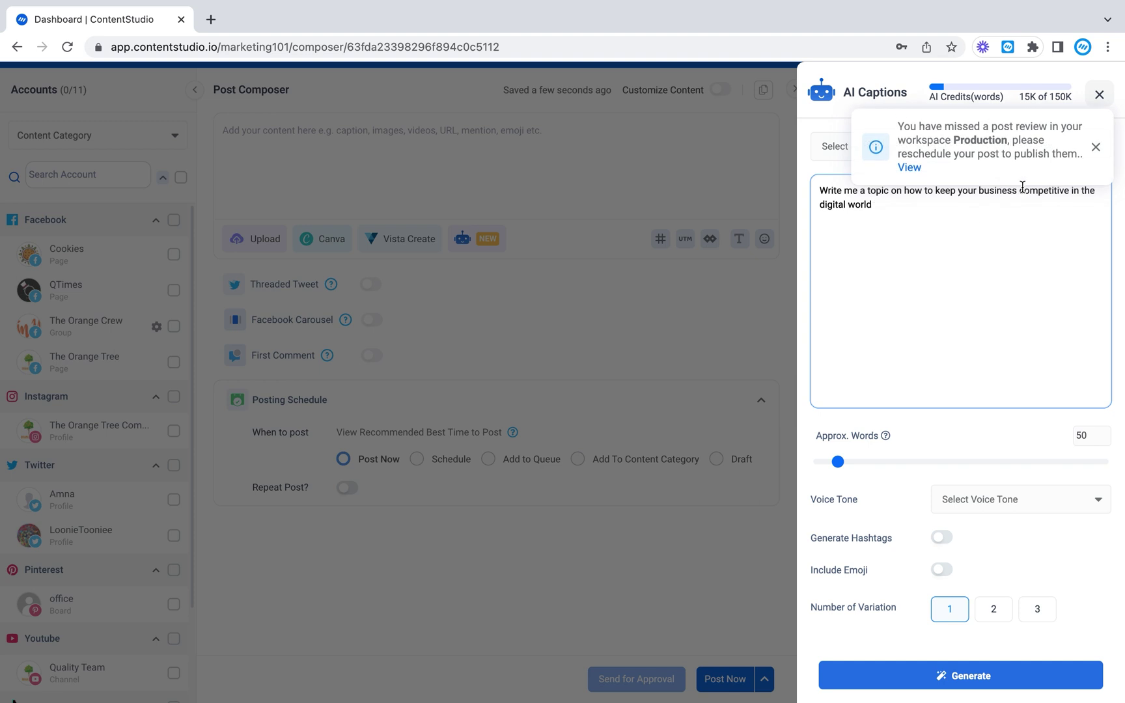
{"action": "left_click", "coordinate": [1096, 147]}
{"action": "left_click", "coordinate": [920, 210]}
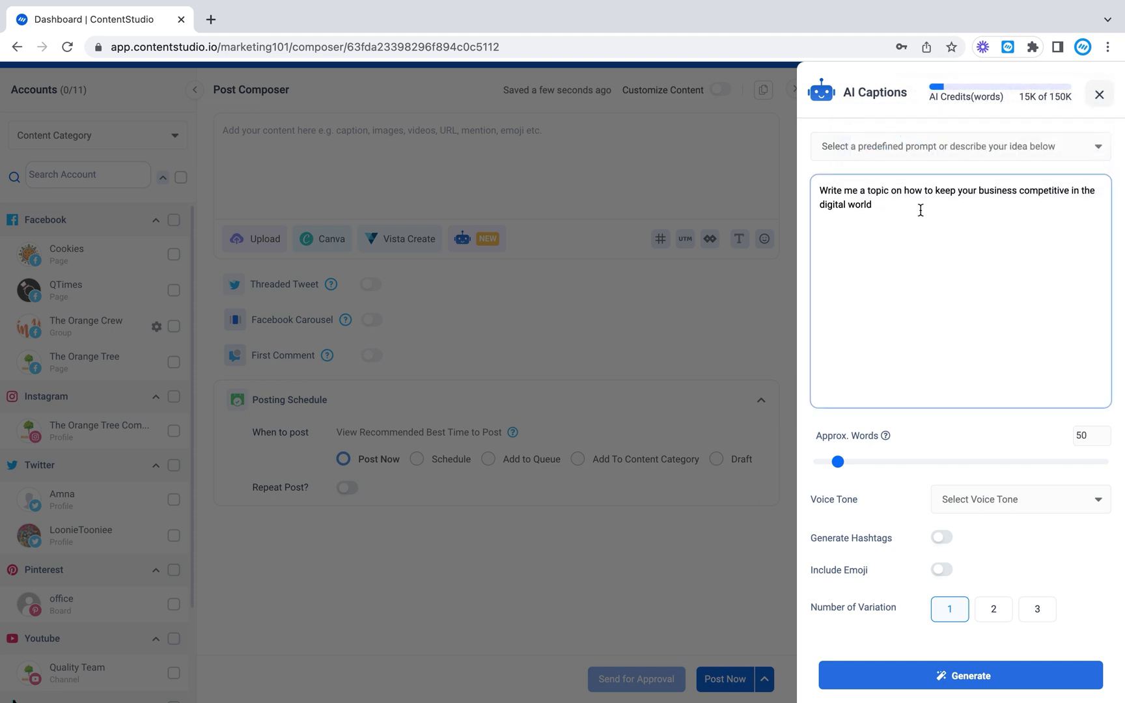
Generate a Persuasive-tone caption, then put the caret in the prompt to extend it.
{"action": "left_click", "coordinate": [985, 508]}
{"action": "left_click", "coordinate": [984, 507]}
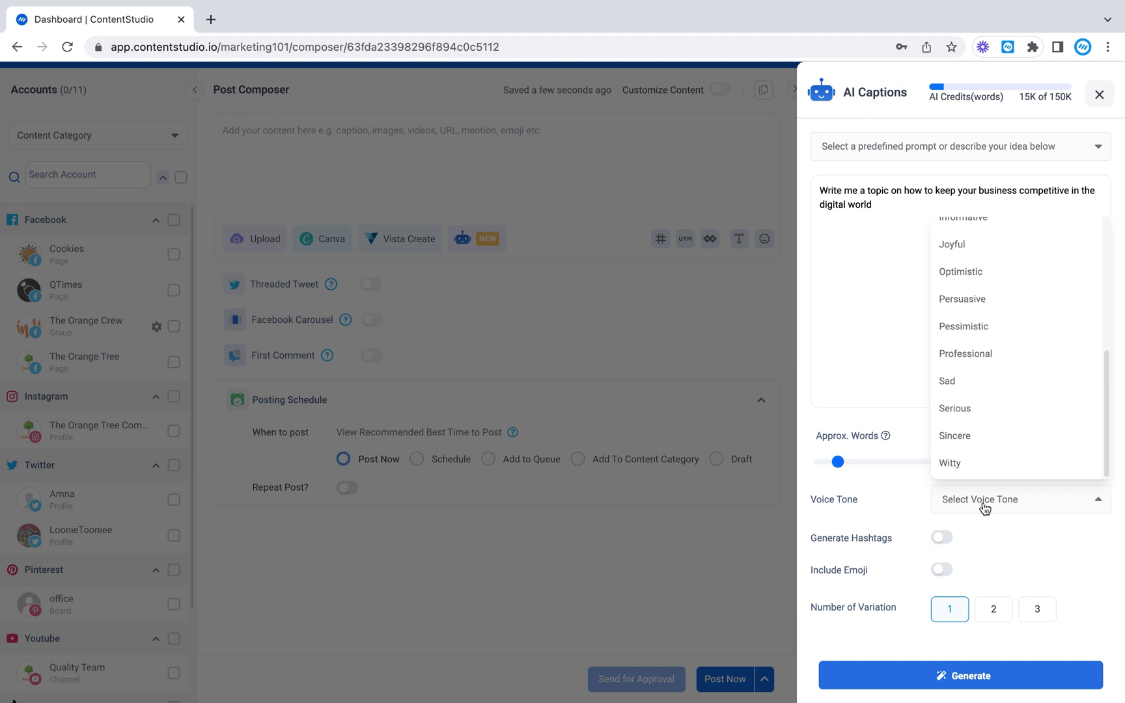
{"action": "left_click", "coordinate": [985, 299]}
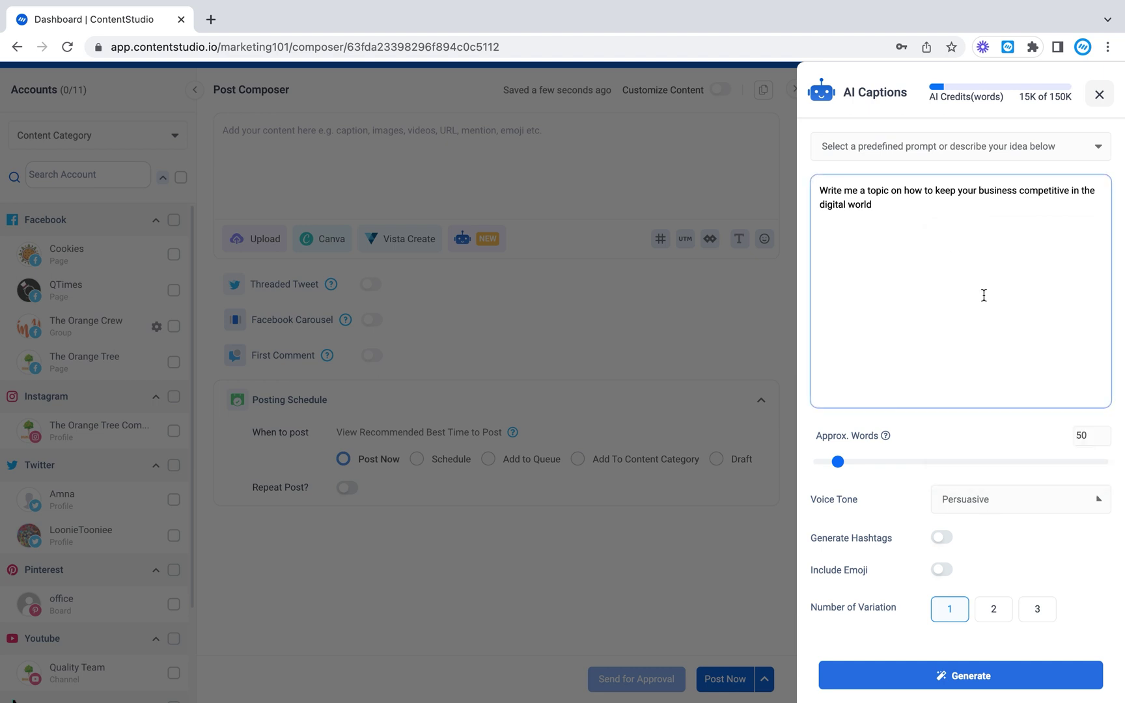
{"action": "left_click", "coordinate": [936, 676]}
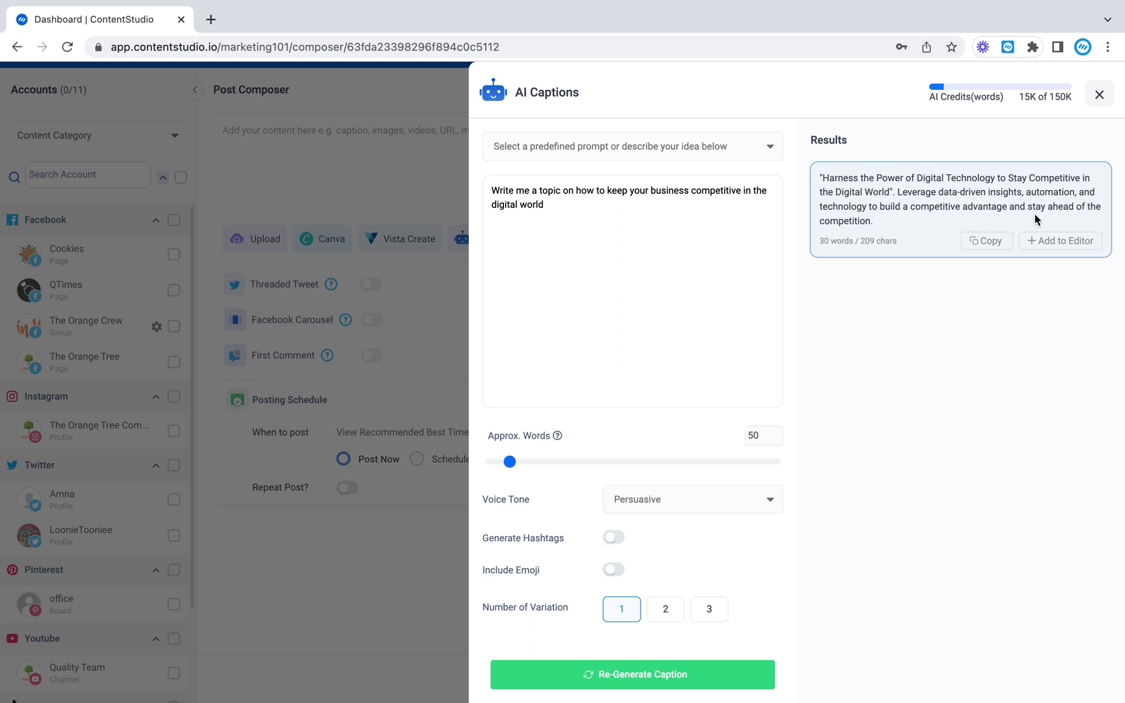
{"action": "left_click", "coordinate": [612, 216]}
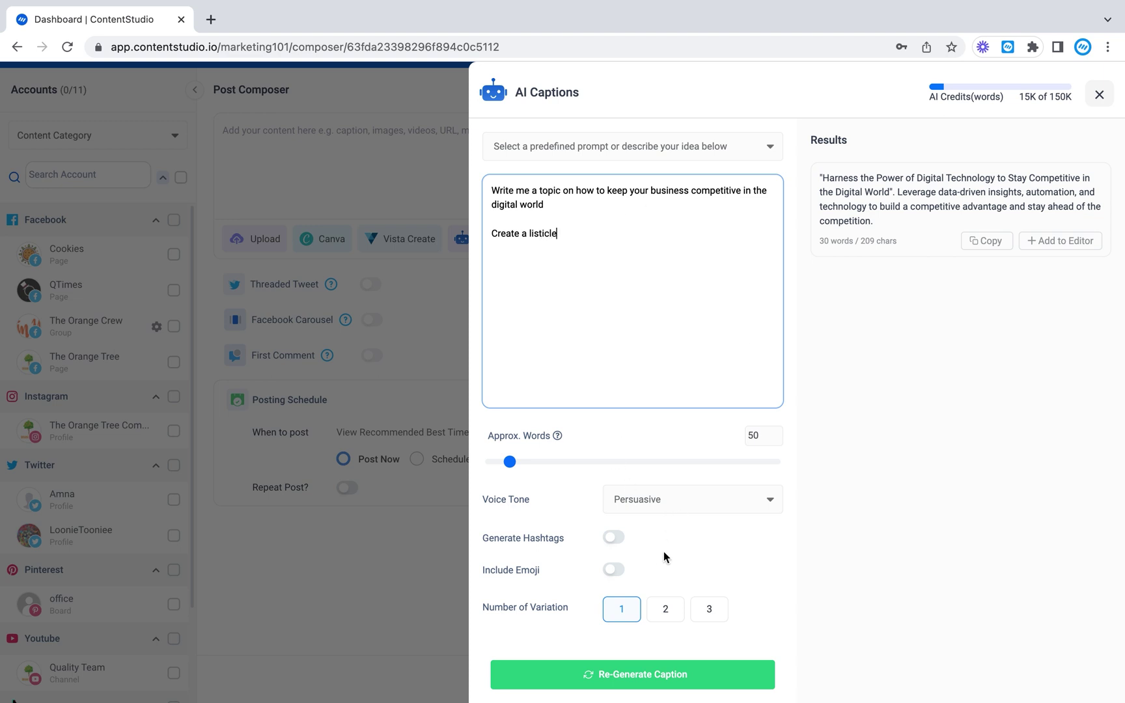
{"action": "left_click", "coordinate": [711, 608]}
{"action": "left_click", "coordinate": [613, 539]}
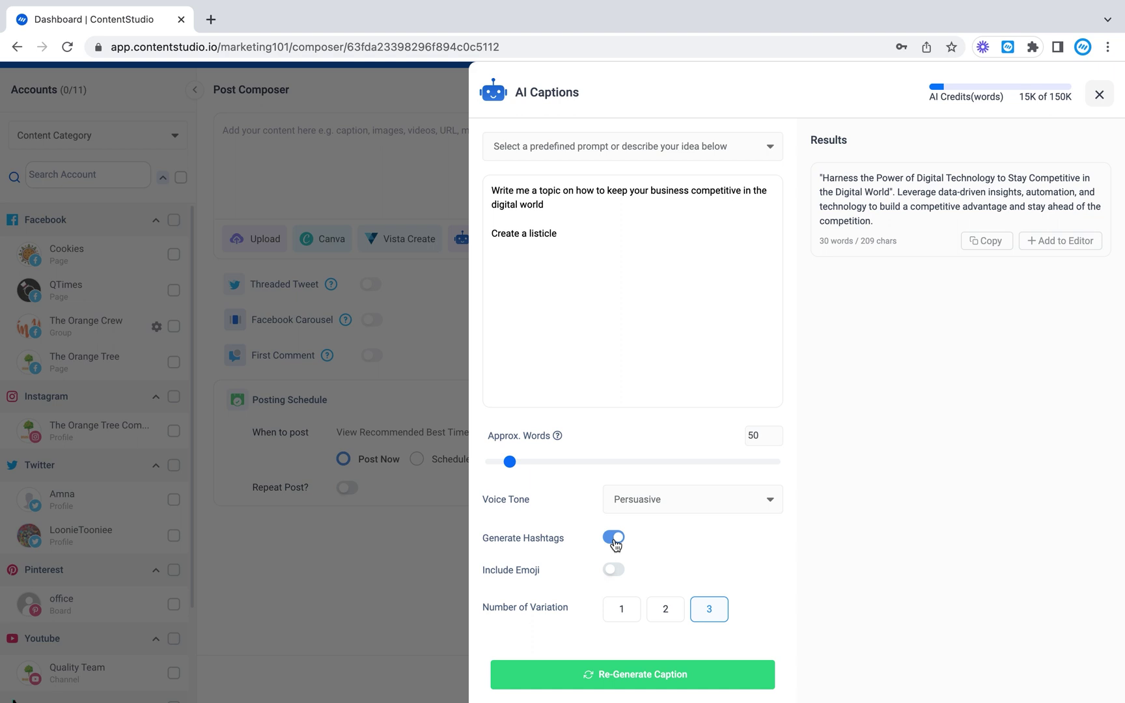
{"action": "left_click", "coordinate": [628, 680]}
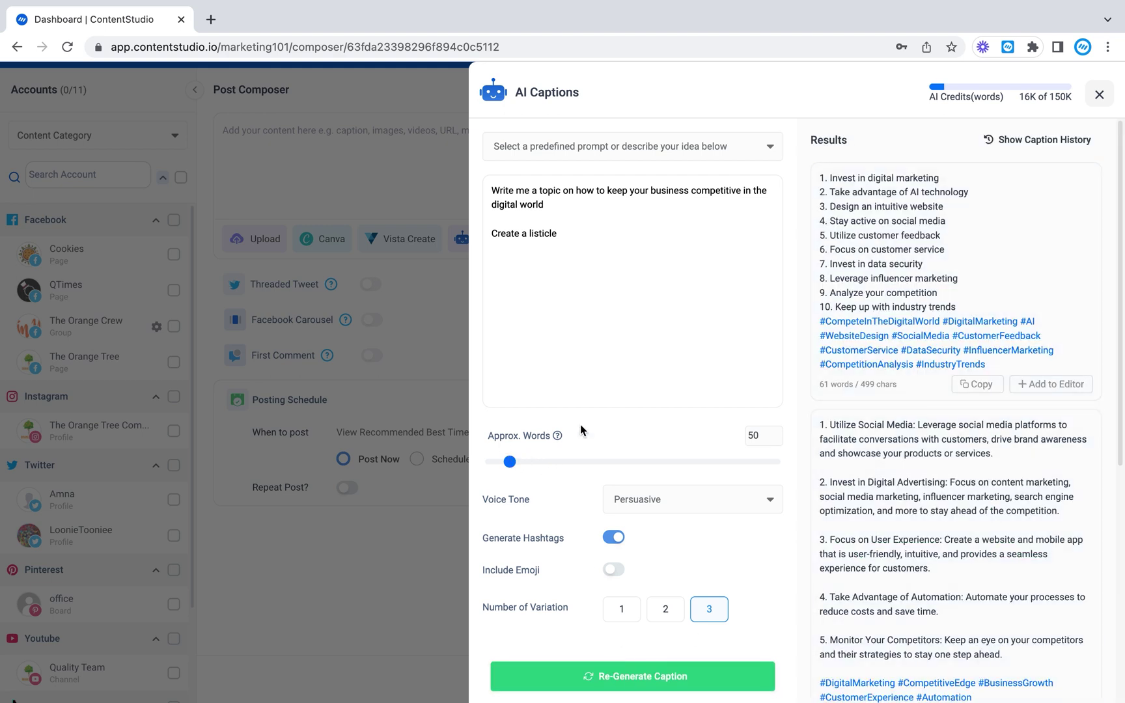
{"action": "scroll", "coordinate": [994, 302], "scroll_direction": "down", "scroll_amount": 3}
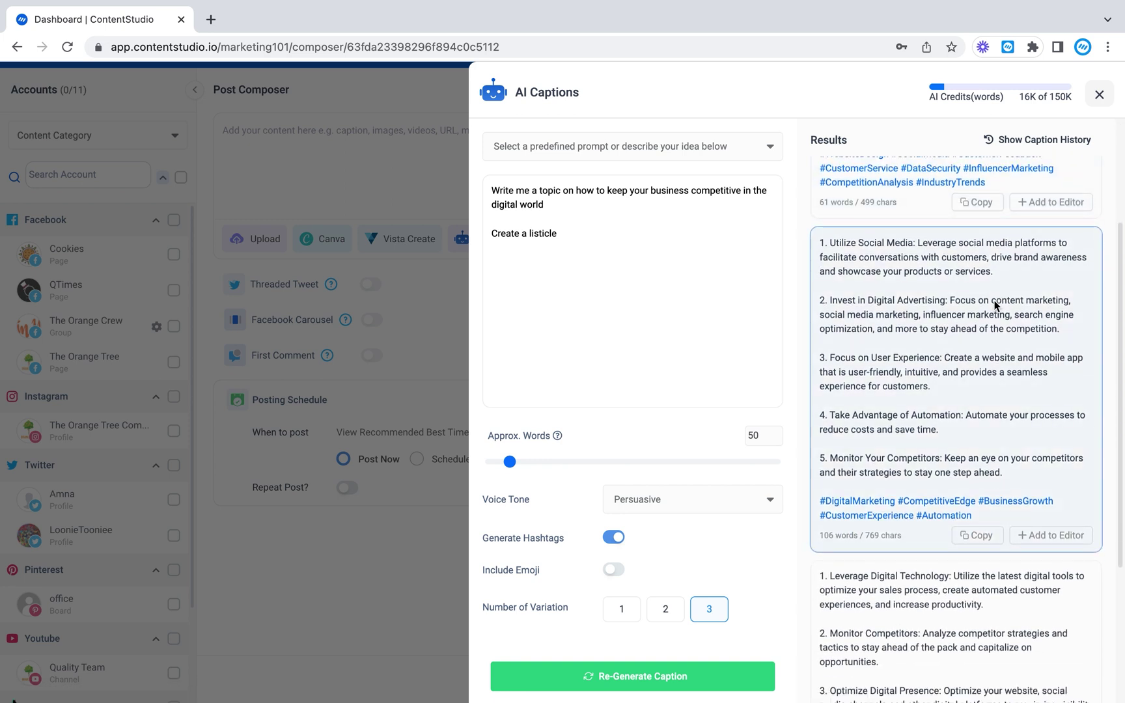
{"action": "scroll", "coordinate": [994, 303], "scroll_direction": "down", "scroll_amount": 3}
{"action": "scroll", "coordinate": [996, 304], "scroll_direction": "up", "scroll_amount": 7}
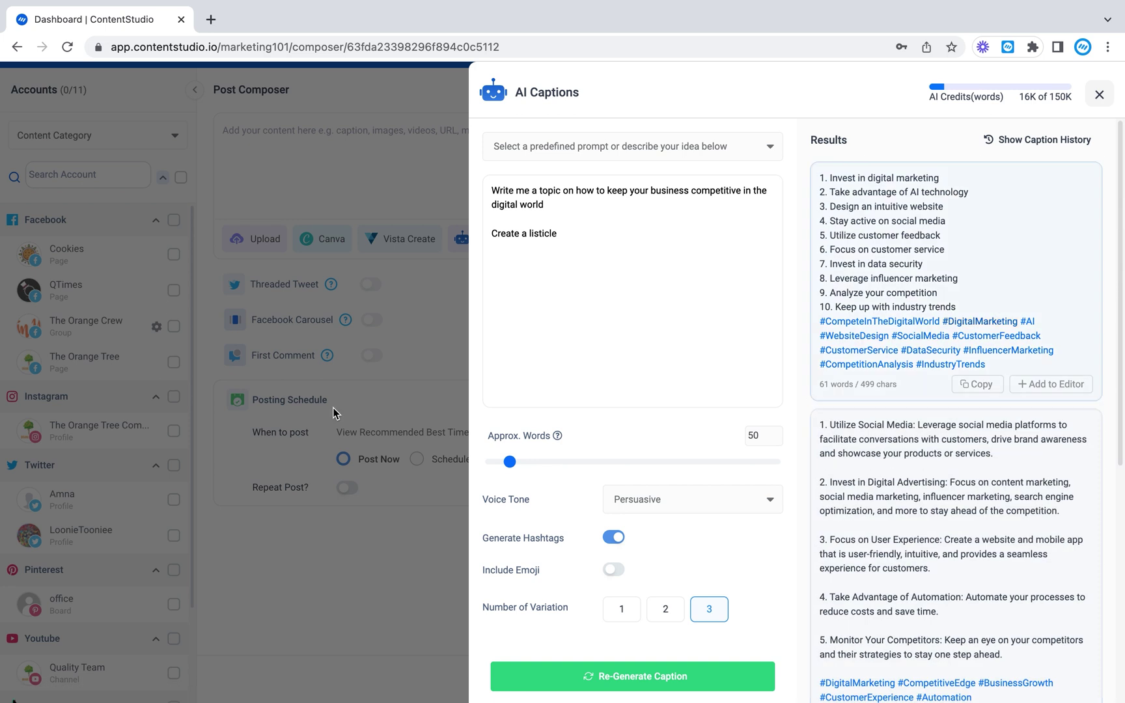
{"action": "left_click", "coordinate": [586, 226]}
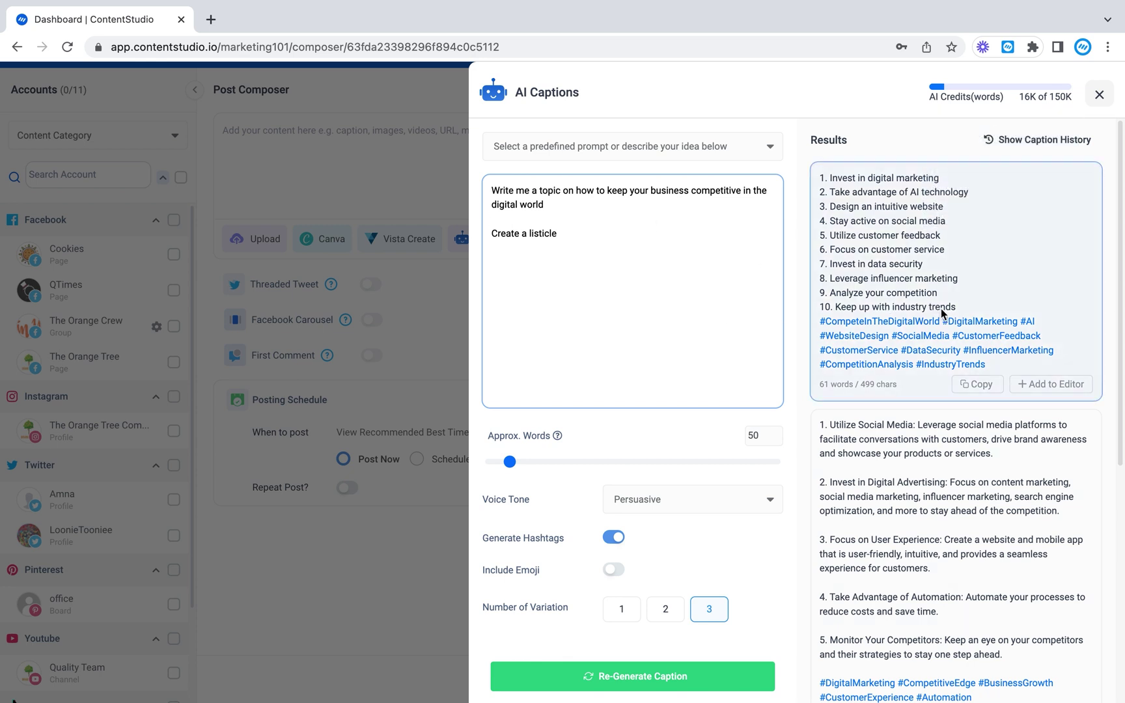
Choose Social media post caption and replace the prompt with 'Selling a burger on social media'.
{"action": "left_click", "coordinate": [711, 153]}
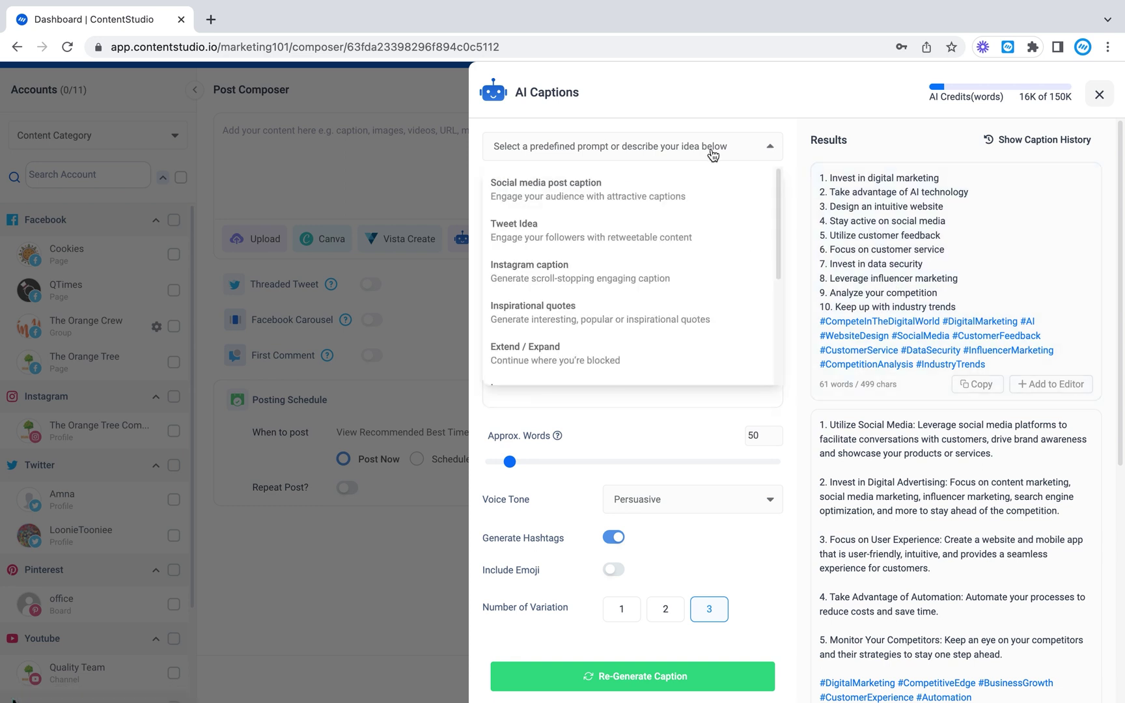
{"action": "left_click", "coordinate": [630, 206]}
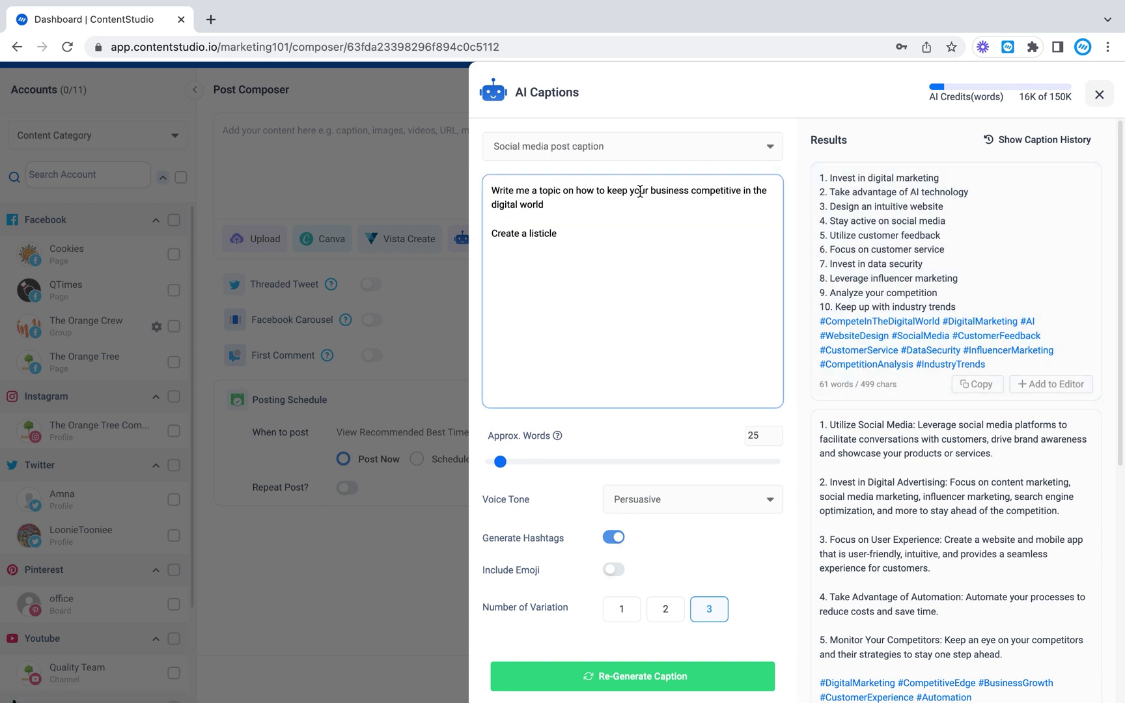
{"action": "left_click_drag", "start_coordinate": [571, 237], "coordinate": [482, 187]}
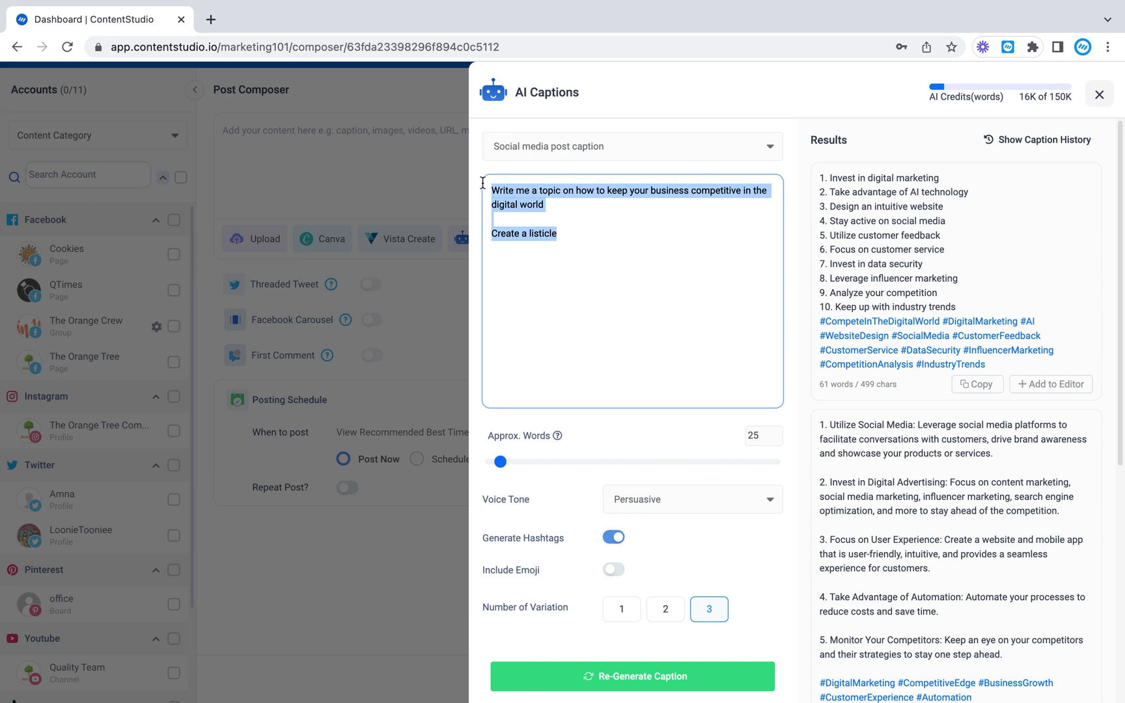
{"action": "type", "text": "S"}
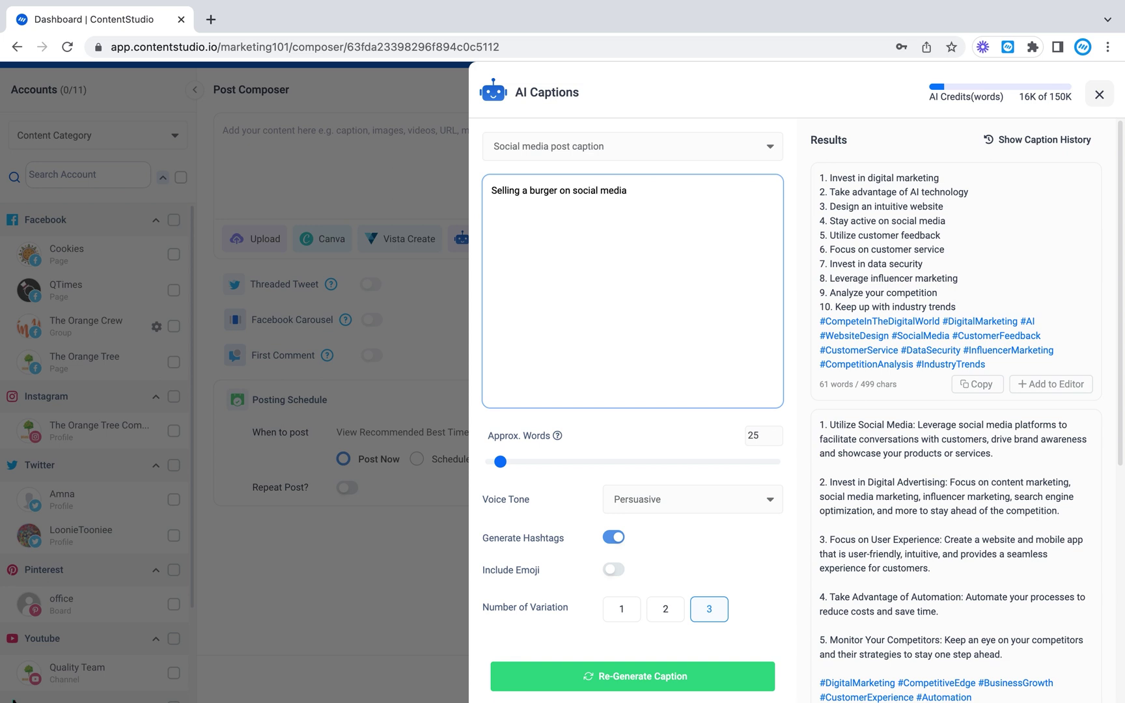
Set tone to Witty, enable emoji, set about 50 words, and regenerate the captions.
{"action": "left_click", "coordinate": [695, 513]}
{"action": "left_click", "coordinate": [670, 470]}
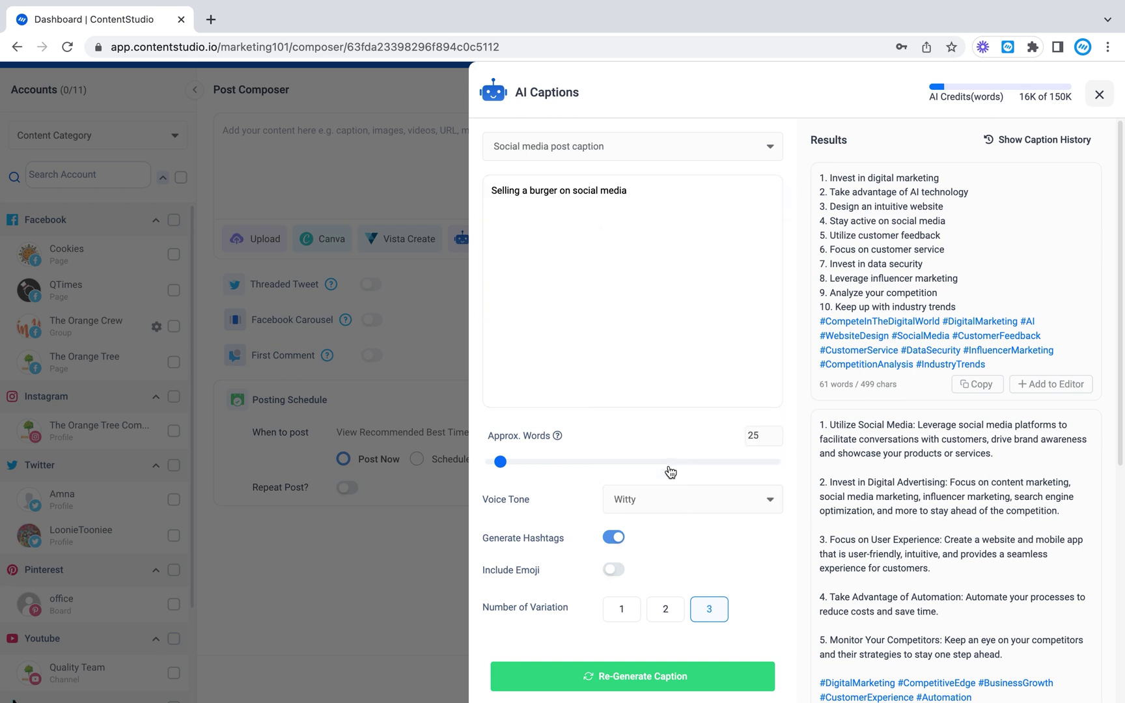
{"action": "left_click", "coordinate": [616, 571]}
{"action": "left_click_drag", "start_coordinate": [501, 462], "coordinate": [509, 462]}
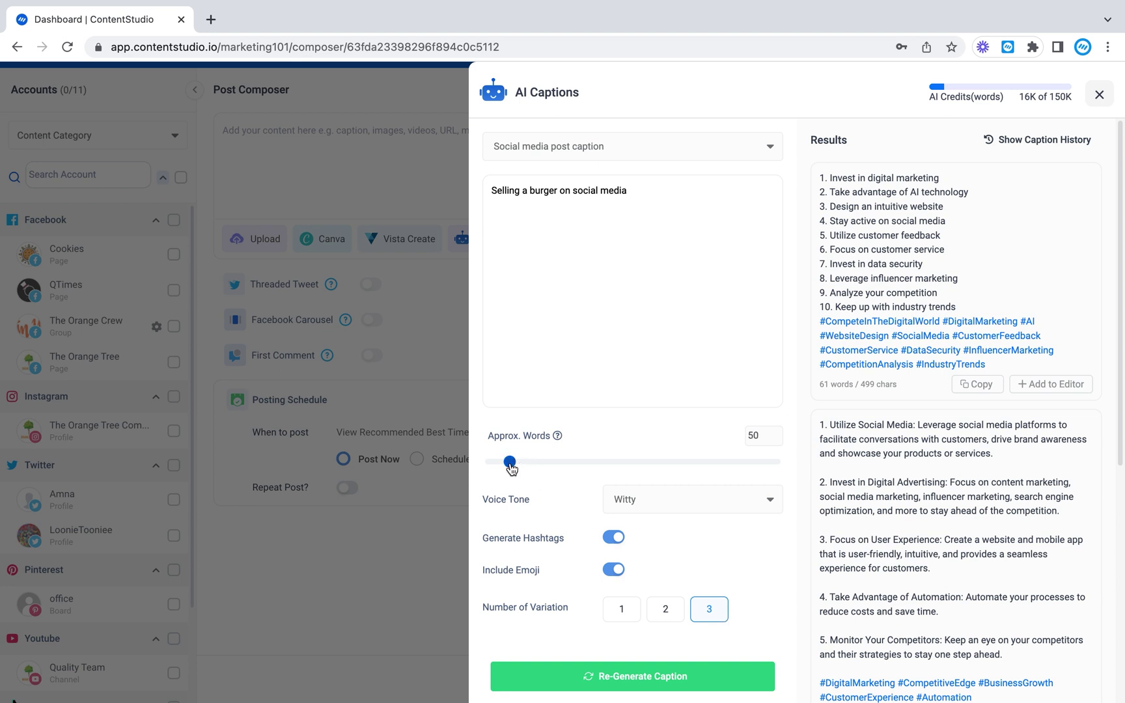
{"action": "left_click", "coordinate": [605, 685]}
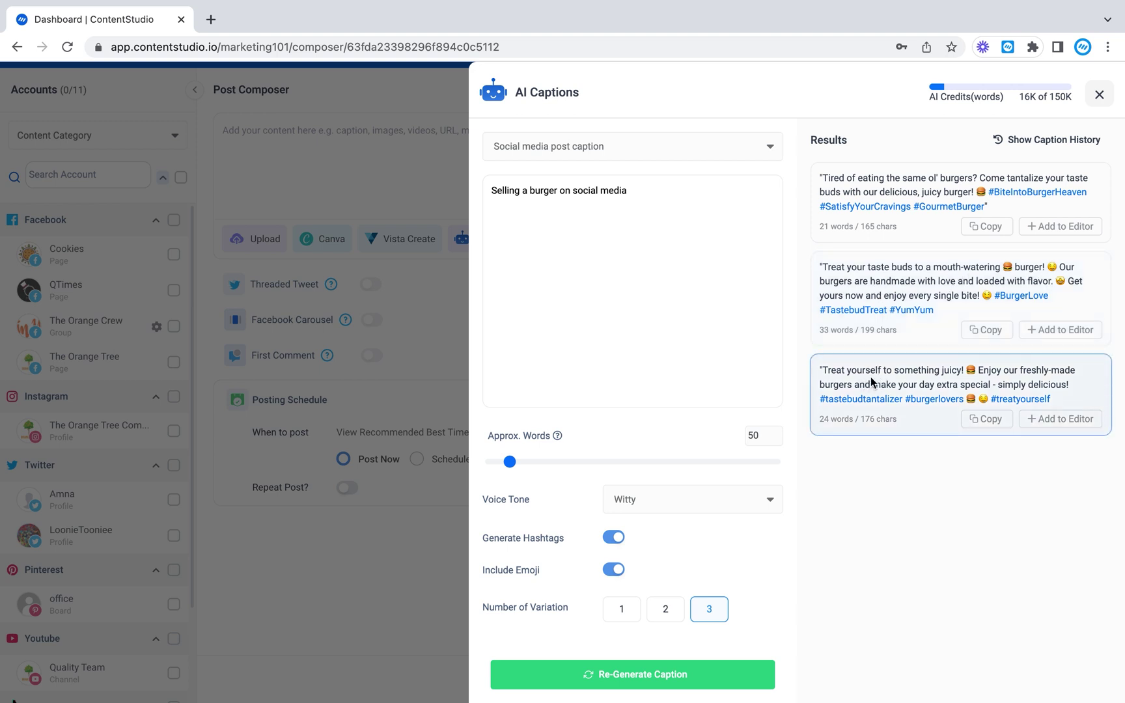
{"action": "left_click", "coordinate": [594, 238]}
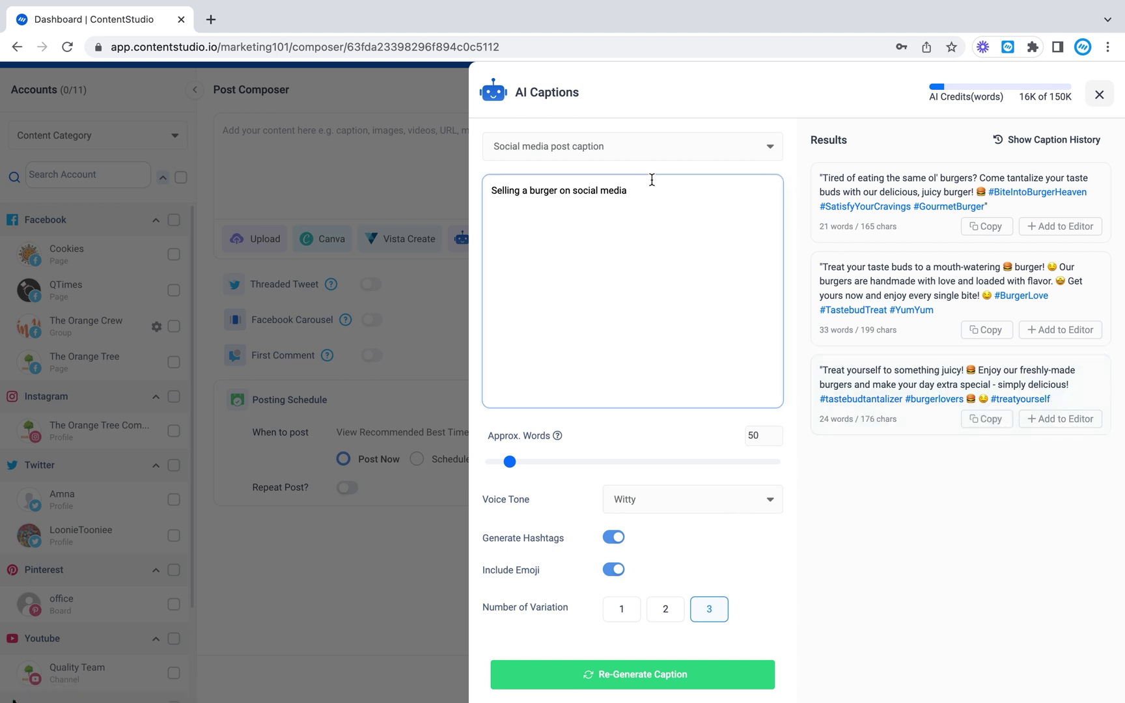
Switch to Tweet Idea, replace the prompt with the Valentine's Day wish, and generate.
{"action": "left_click", "coordinate": [637, 151]}
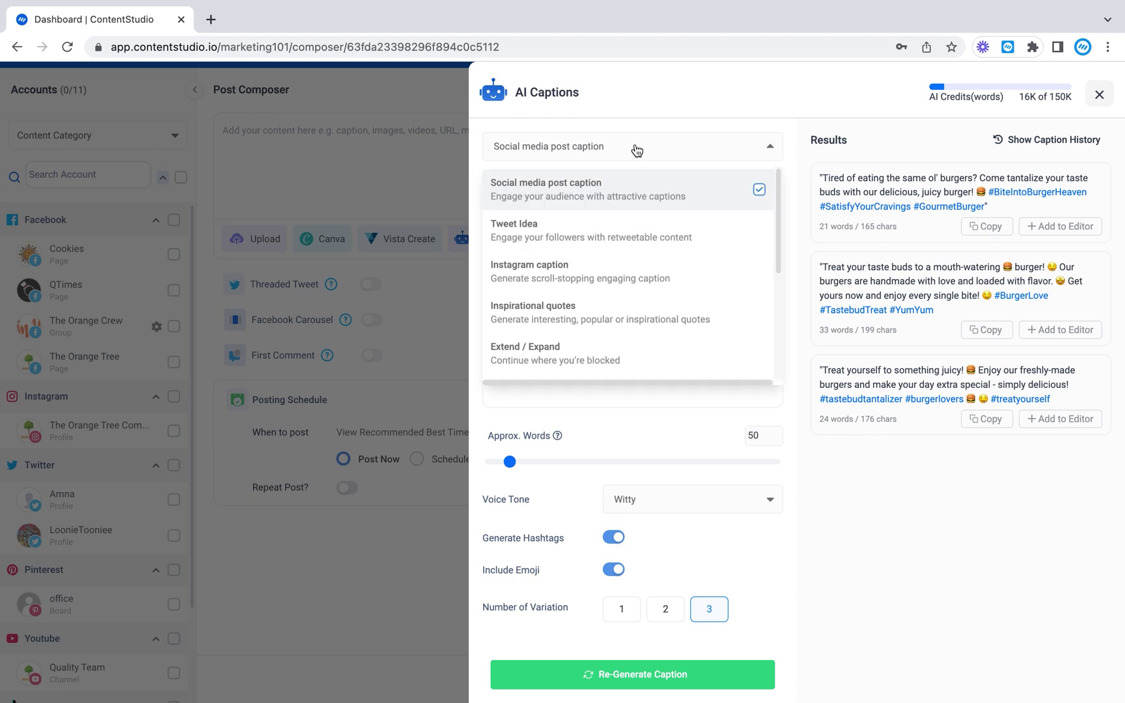
{"action": "left_click", "coordinate": [623, 231]}
{"action": "triple_click", "coordinate": [635, 192]}
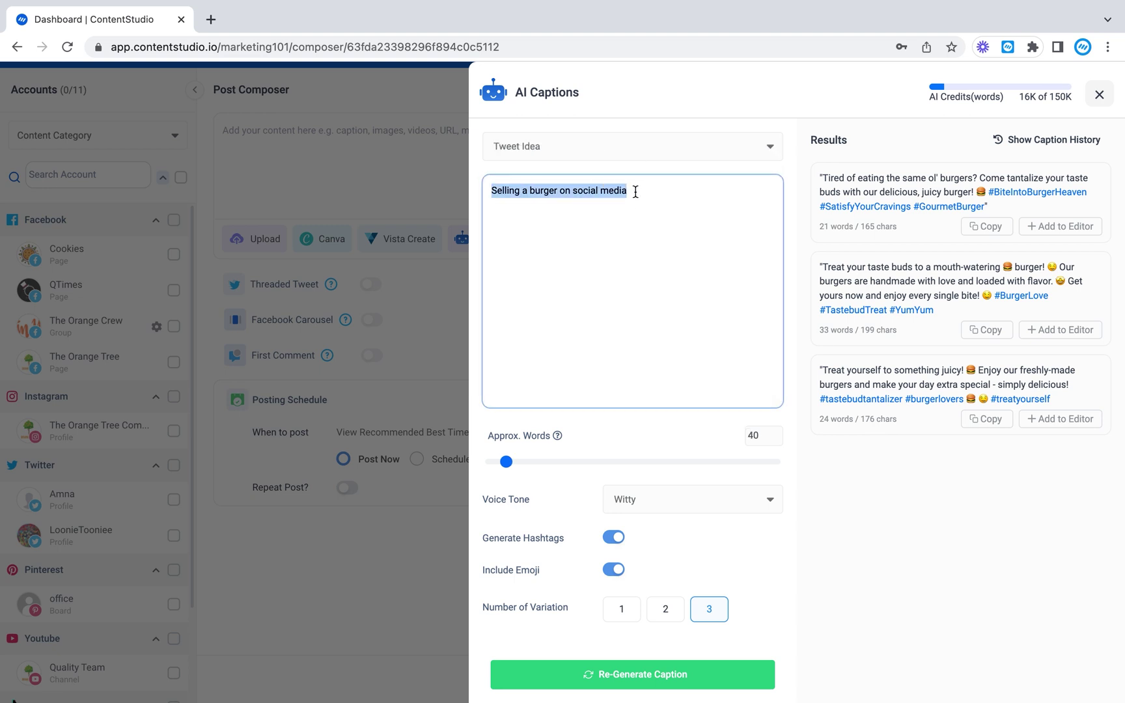
{"action": "type", "text": "Wi"}
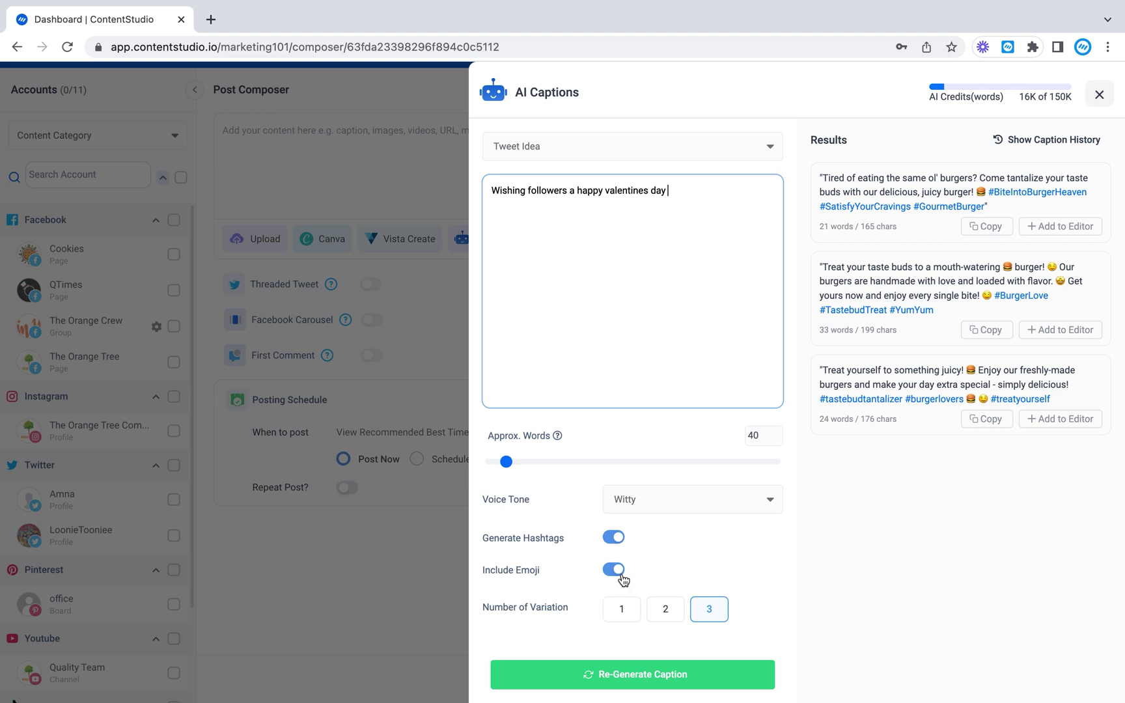
{"action": "left_click", "coordinate": [615, 670]}
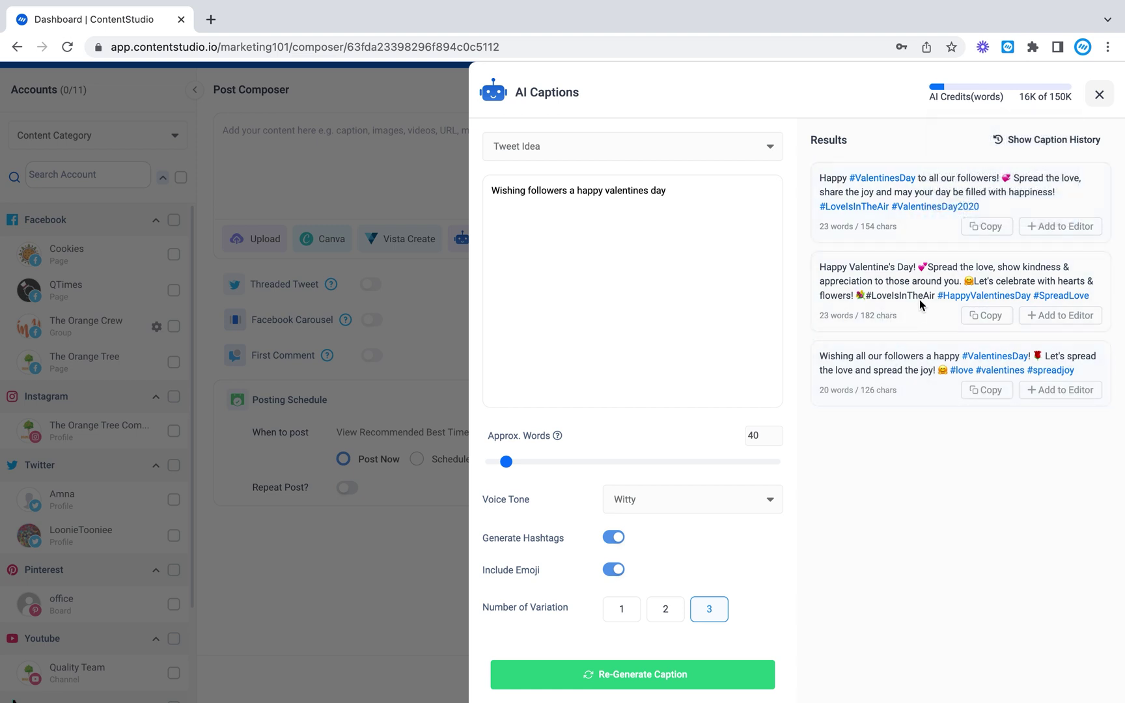
Regenerate the Valentine's tweet ideas and show the caption version history.
{"action": "left_click", "coordinate": [640, 677]}
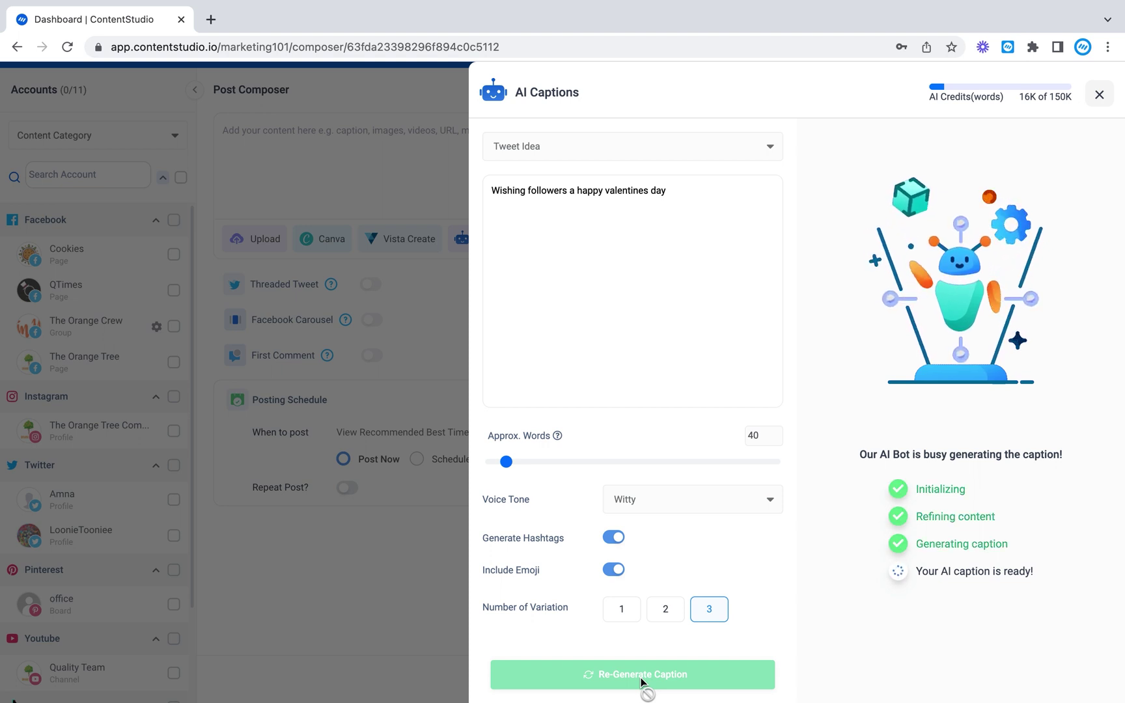
{"action": "left_click", "coordinate": [586, 213]}
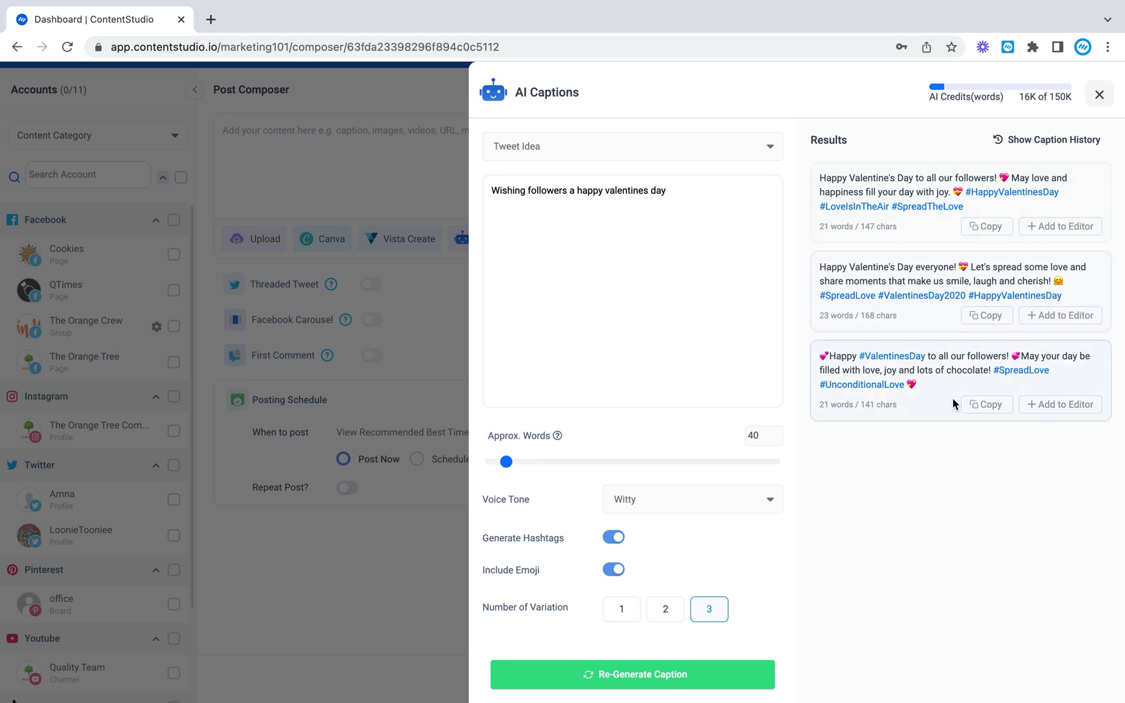
{"action": "left_click", "coordinate": [1059, 150]}
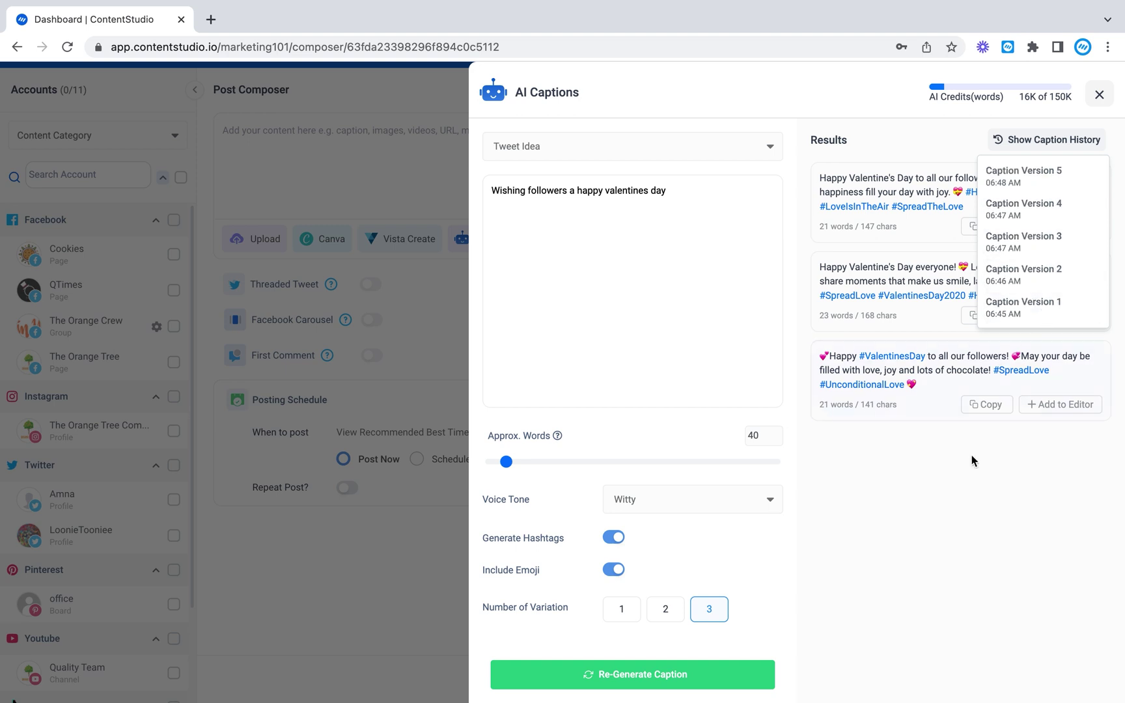
Switch to Inspirational quotes and paste the going-to-the-gym-when-feeling-low topic.
{"action": "left_click", "coordinate": [655, 154]}
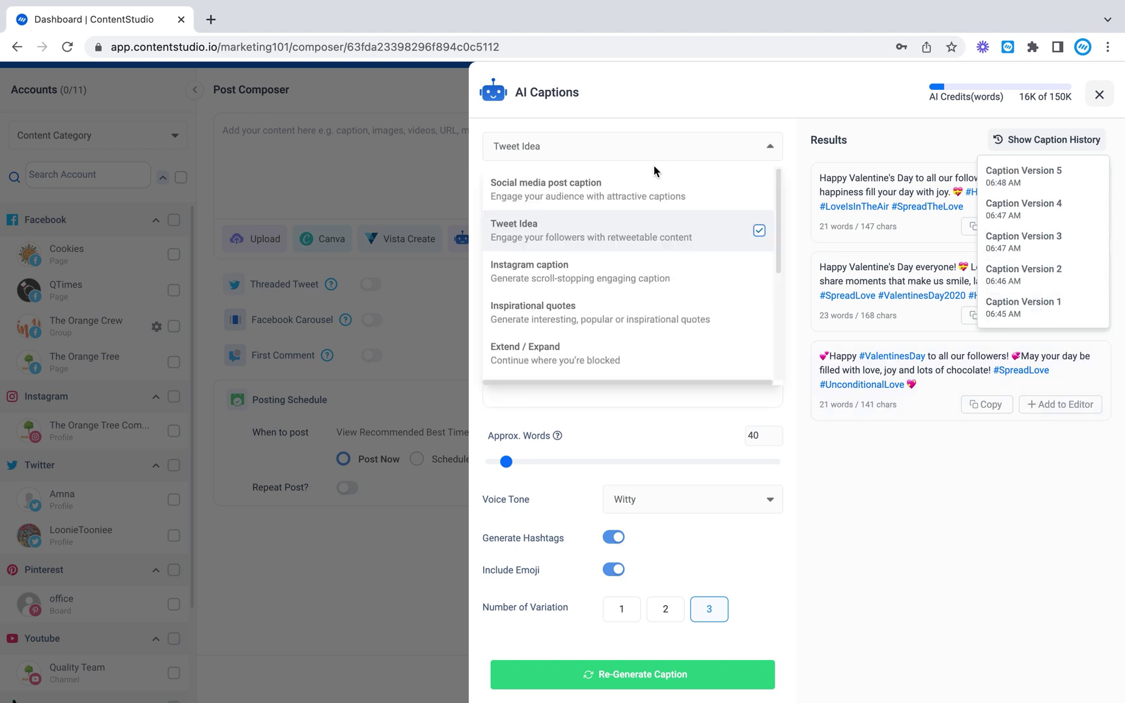
{"action": "left_click", "coordinate": [618, 307]}
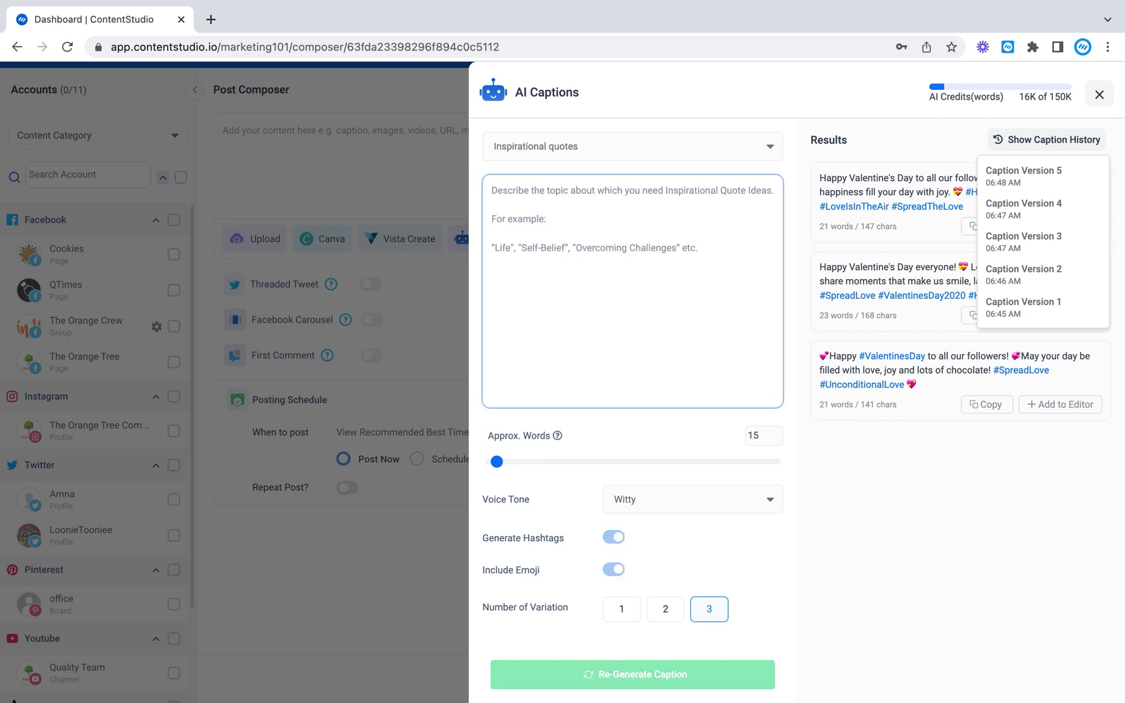
{"action": "type", "text": "Going to the gym when youre feeling low"}
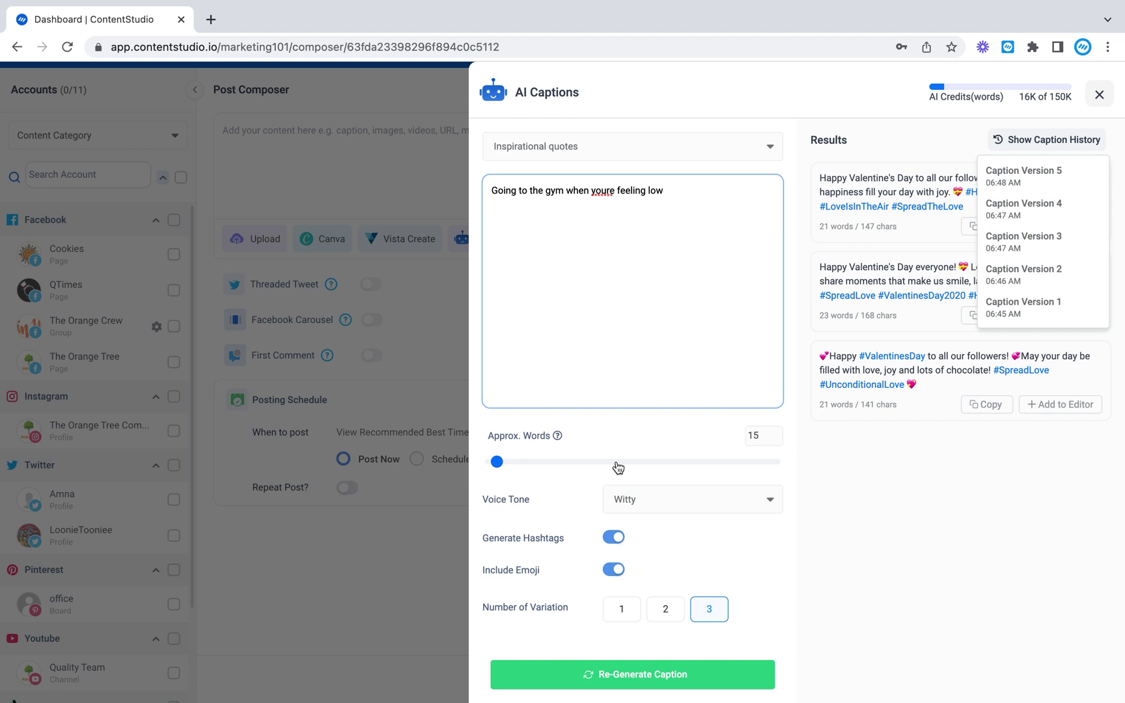
Set tone to Hopeful with about 48 words, regenerate, and close the version history.
{"action": "left_click", "coordinate": [695, 510]}
{"action": "scroll", "coordinate": [671, 310], "scroll_direction": "up", "scroll_amount": 5}
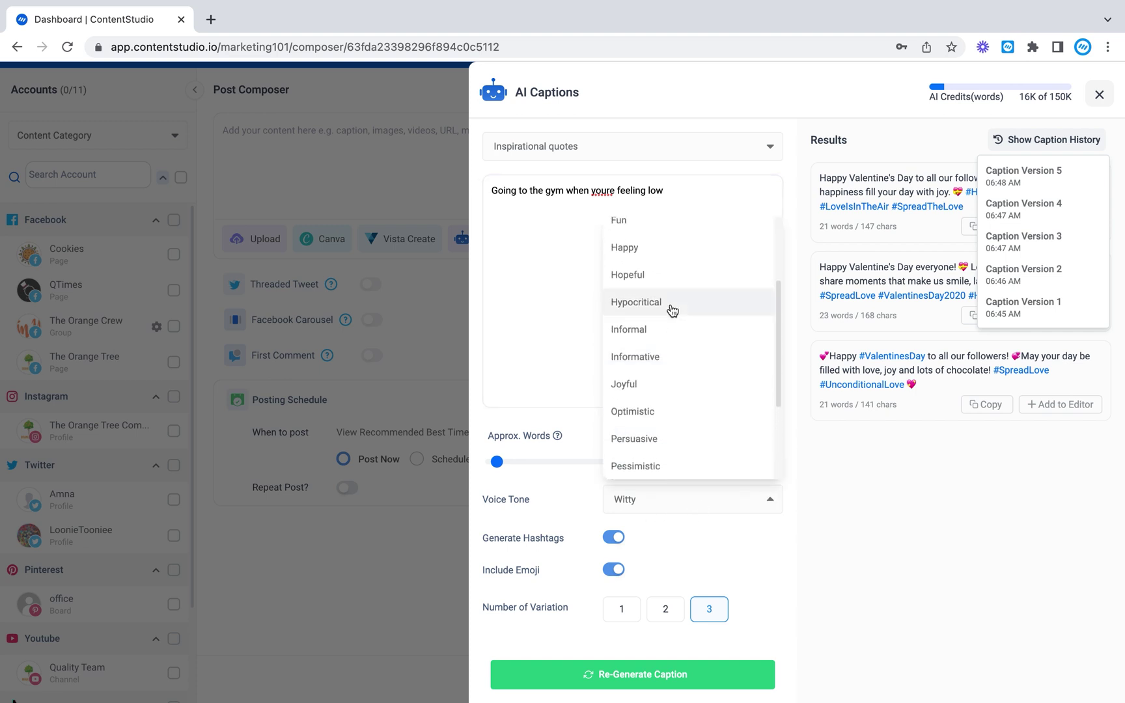
{"action": "left_click", "coordinate": [651, 276]}
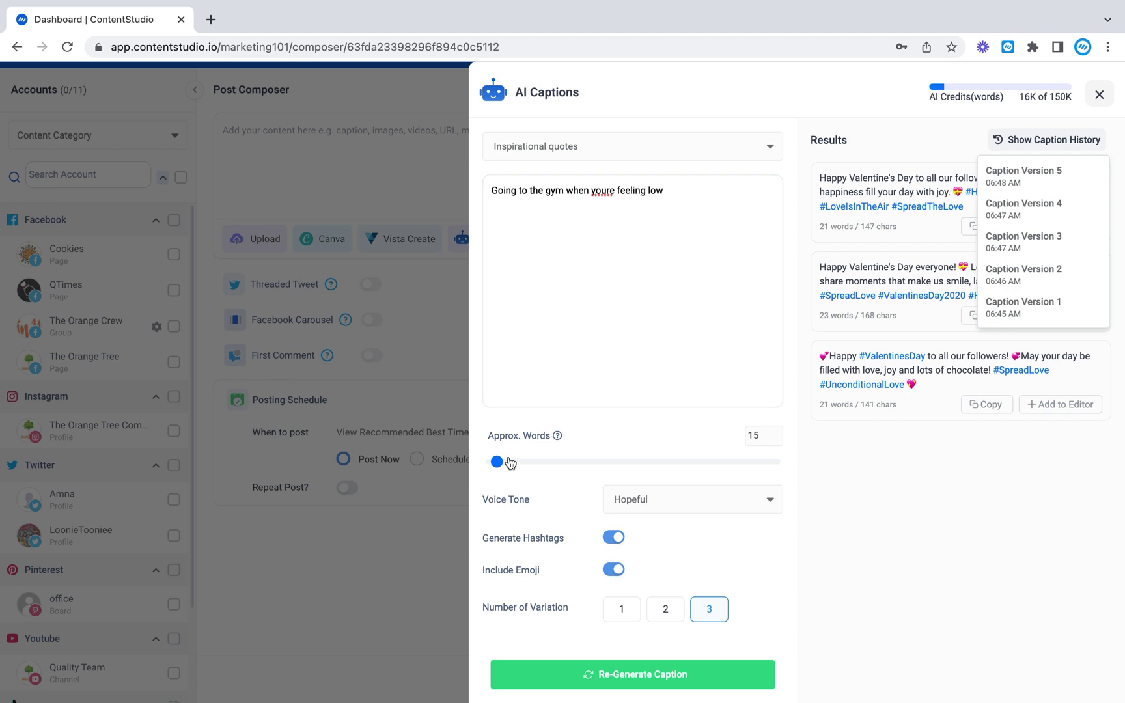
{"action": "left_click_drag", "start_coordinate": [497, 461], "coordinate": [509, 462]}
{"action": "left_click", "coordinate": [644, 673]}
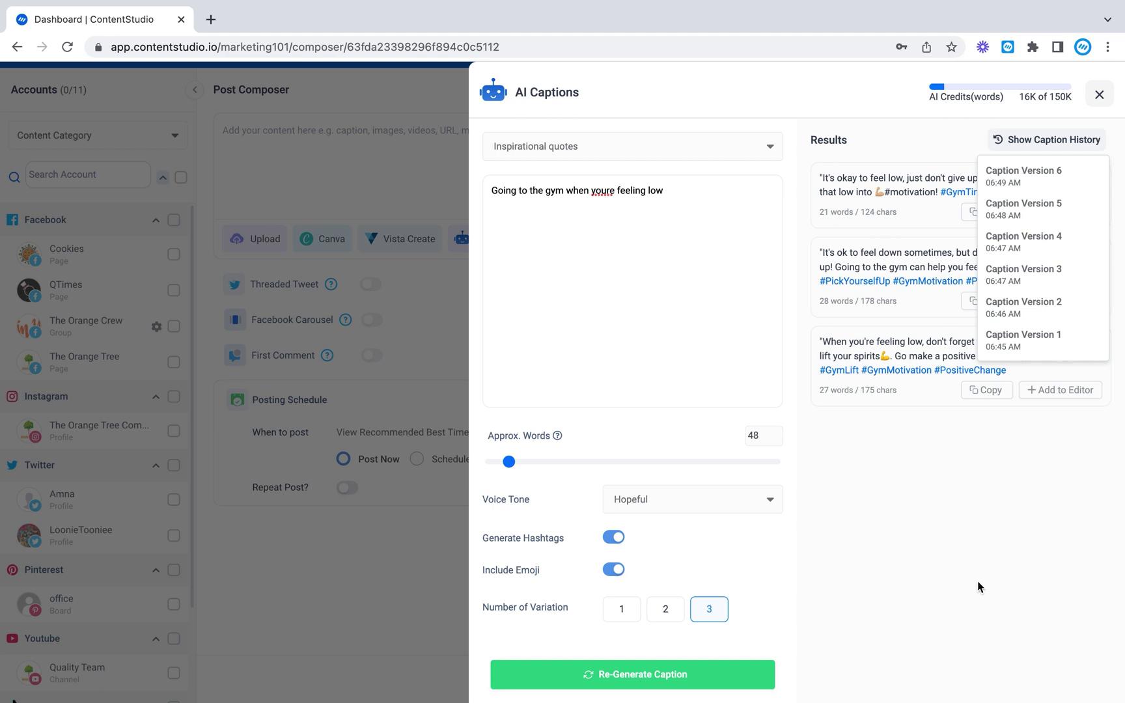
{"action": "left_click", "coordinate": [1077, 143]}
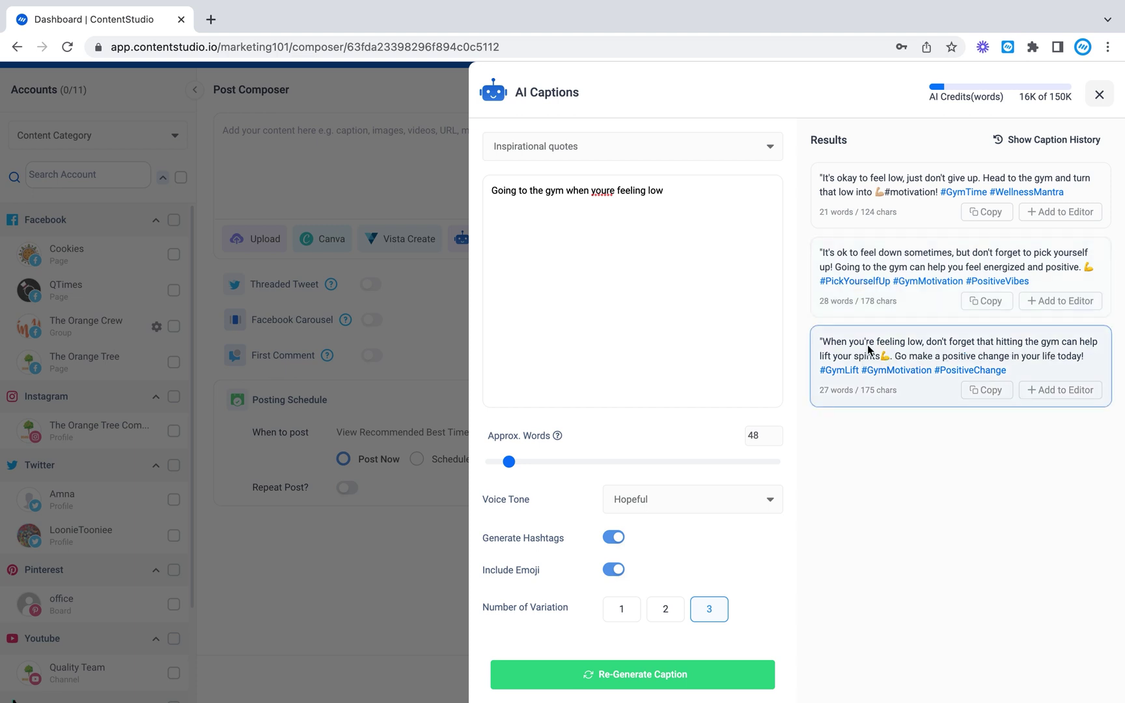
Switch to the Improve prompt, append extra text, and generate Pessimistic-tone rewrites of the gym text.
{"action": "left_click", "coordinate": [632, 146]}
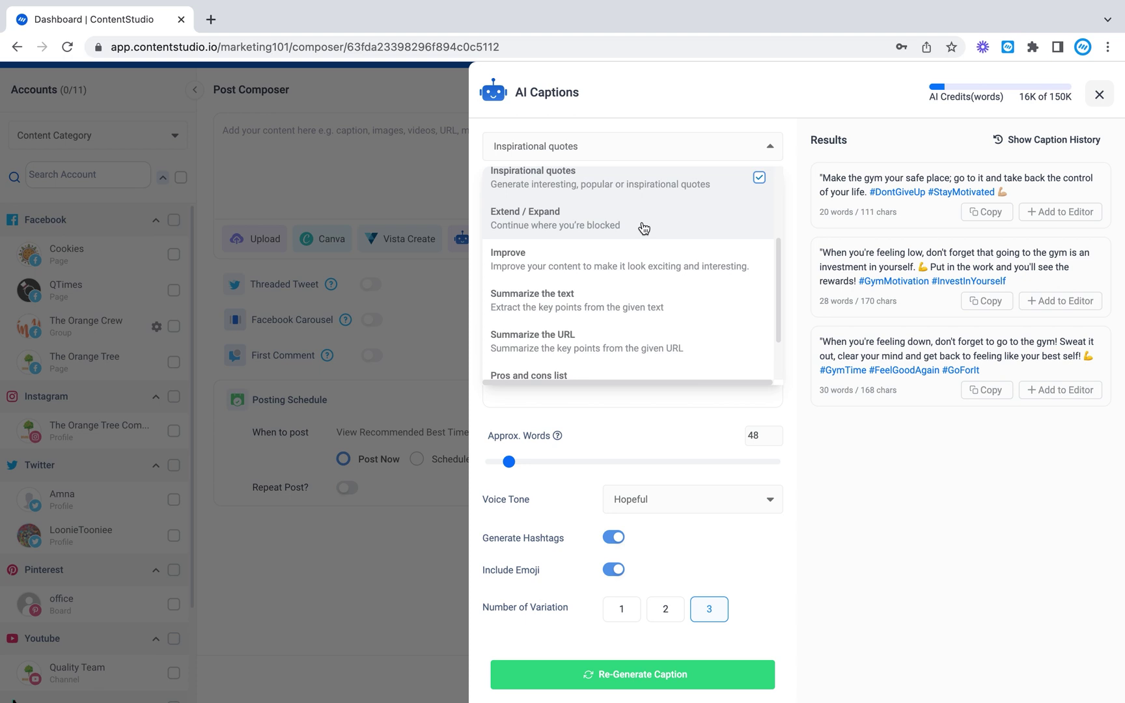
{"action": "scroll", "coordinate": [643, 227], "scroll_direction": "down", "scroll_amount": 2}
{"action": "scroll", "coordinate": [642, 226], "scroll_direction": "up", "scroll_amount": 2}
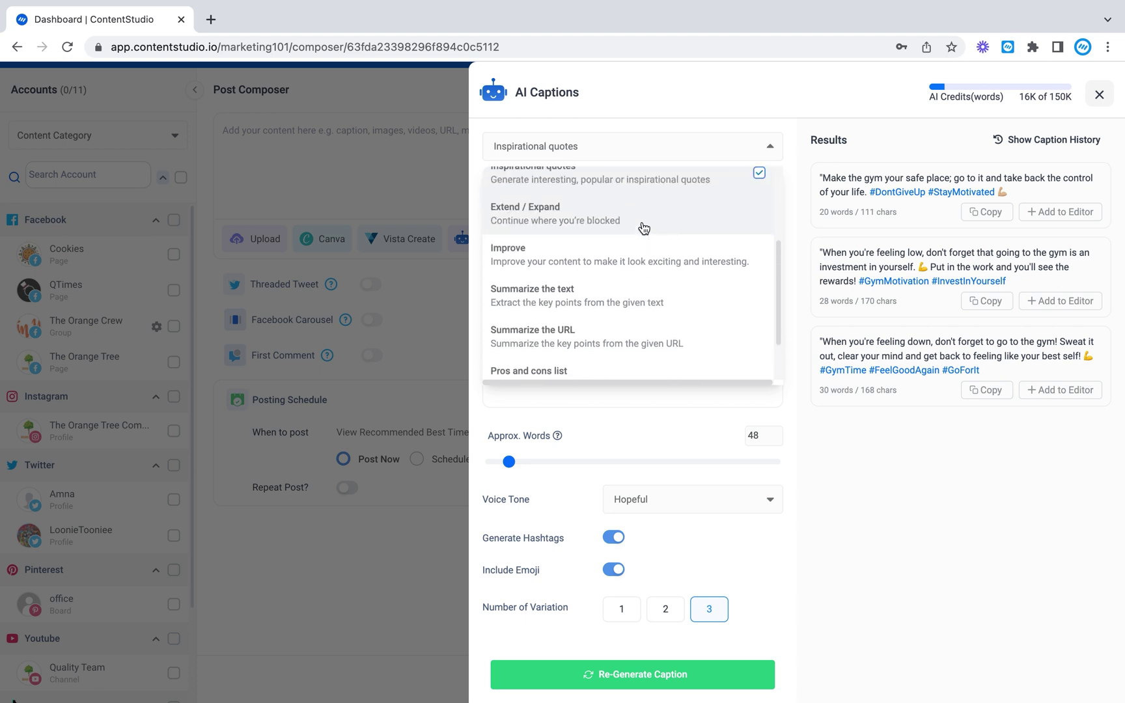
{"action": "left_click", "coordinate": [614, 267]}
{"action": "left_click", "coordinate": [690, 196]}
{"action": "type", "text": "can be difficult. Getting out of bed is such a task. I dont feel like doing it."}
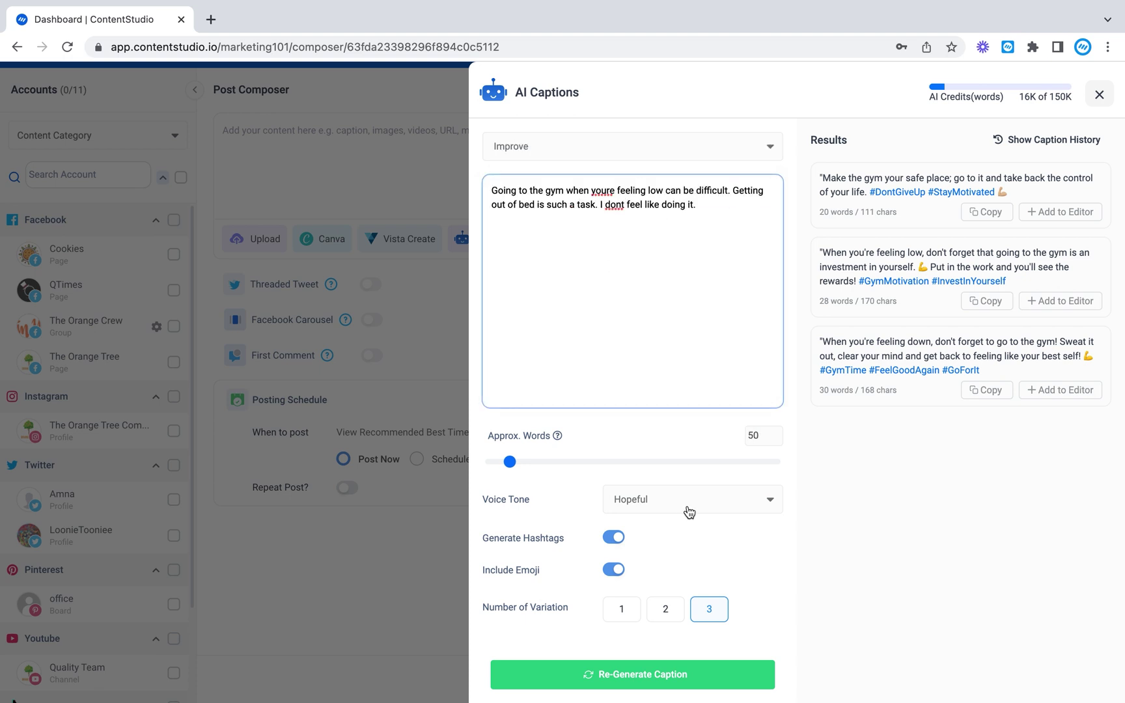
{"action": "left_click", "coordinate": [689, 511]}
{"action": "scroll", "coordinate": [678, 395], "scroll_direction": "down", "scroll_amount": 2}
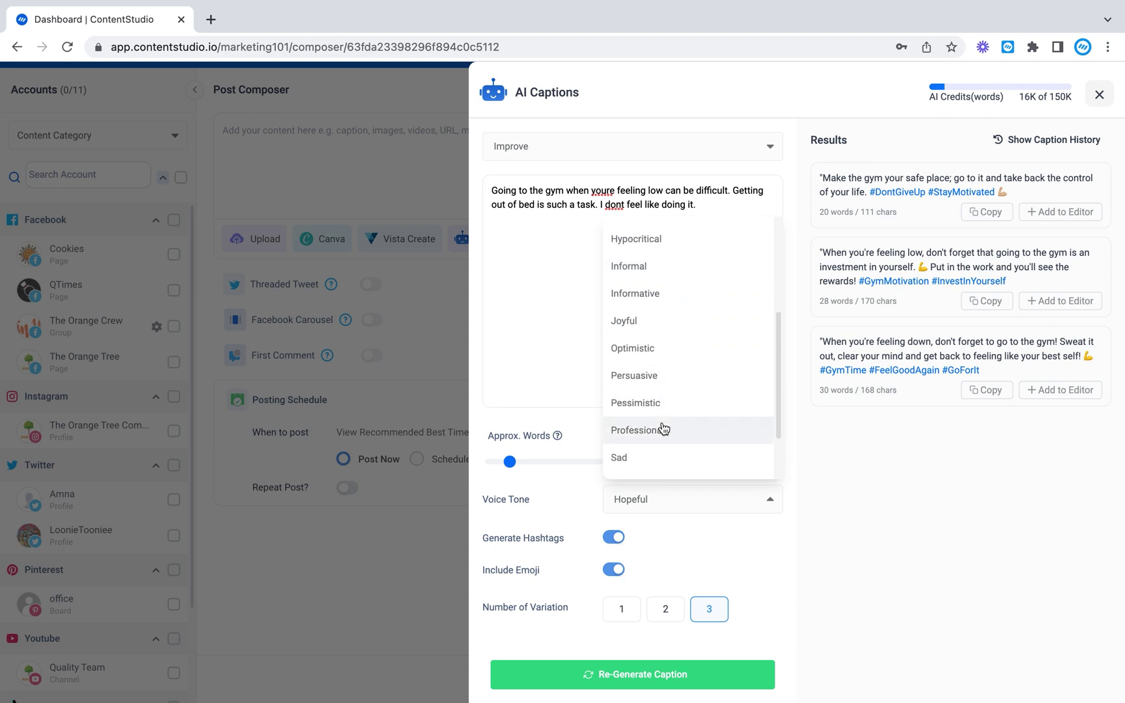
{"action": "left_click", "coordinate": [658, 408]}
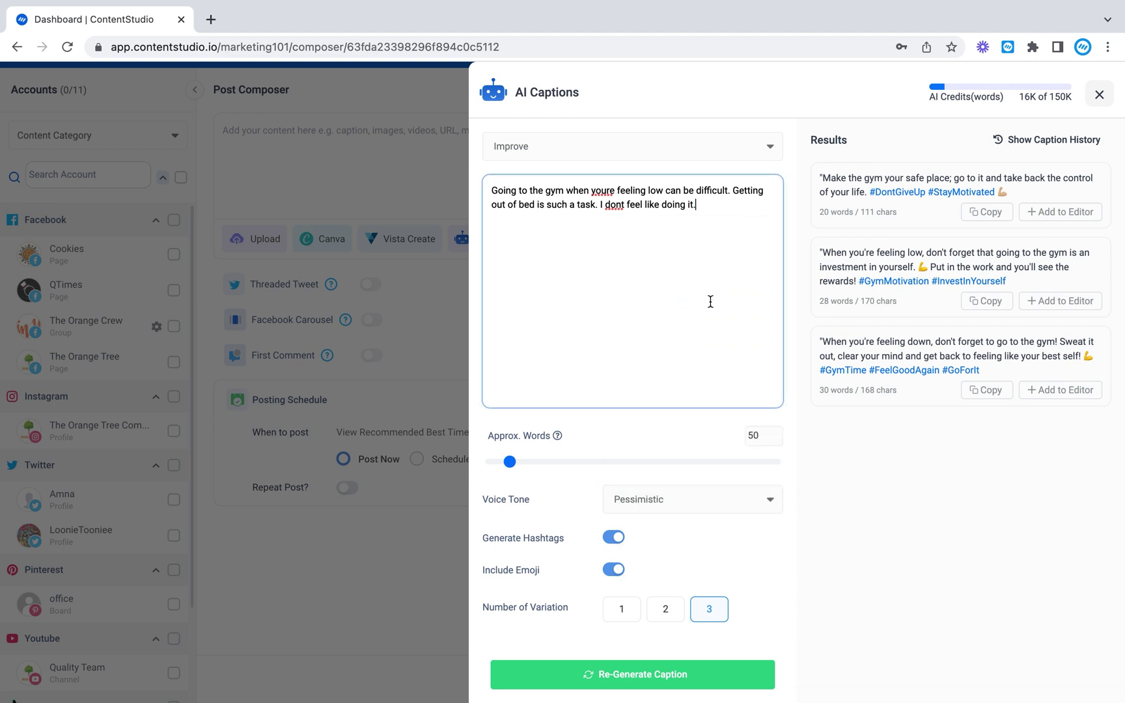
{"action": "left_click", "coordinate": [659, 674]}
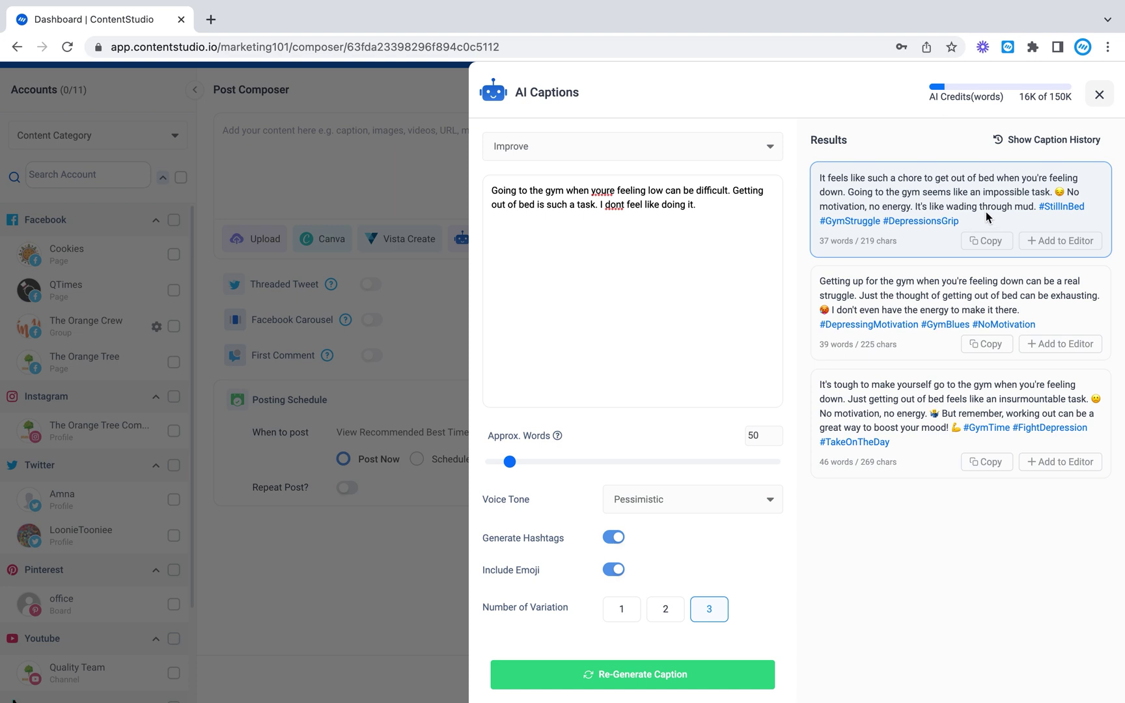
Change the voice tone to Happy and regenerate the three rewrites.
{"action": "left_click", "coordinate": [704, 516]}
{"action": "scroll", "coordinate": [679, 374], "scroll_direction": "down", "scroll_amount": 1}
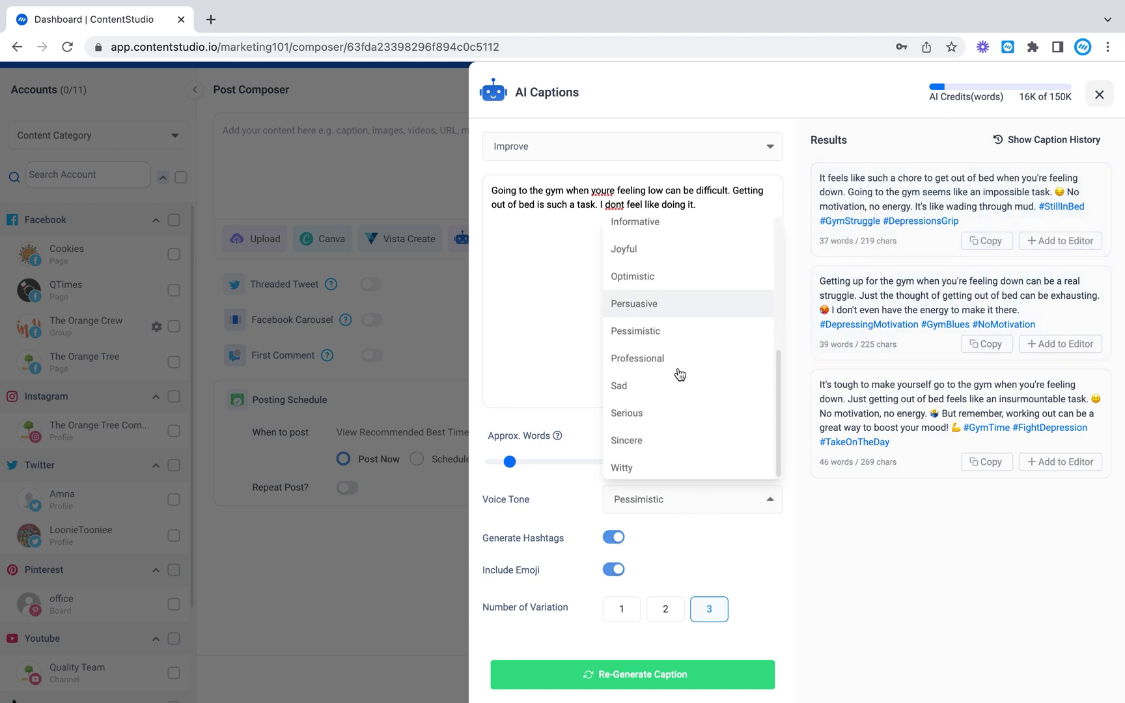
{"action": "scroll", "coordinate": [680, 374], "scroll_direction": "up", "scroll_amount": 3}
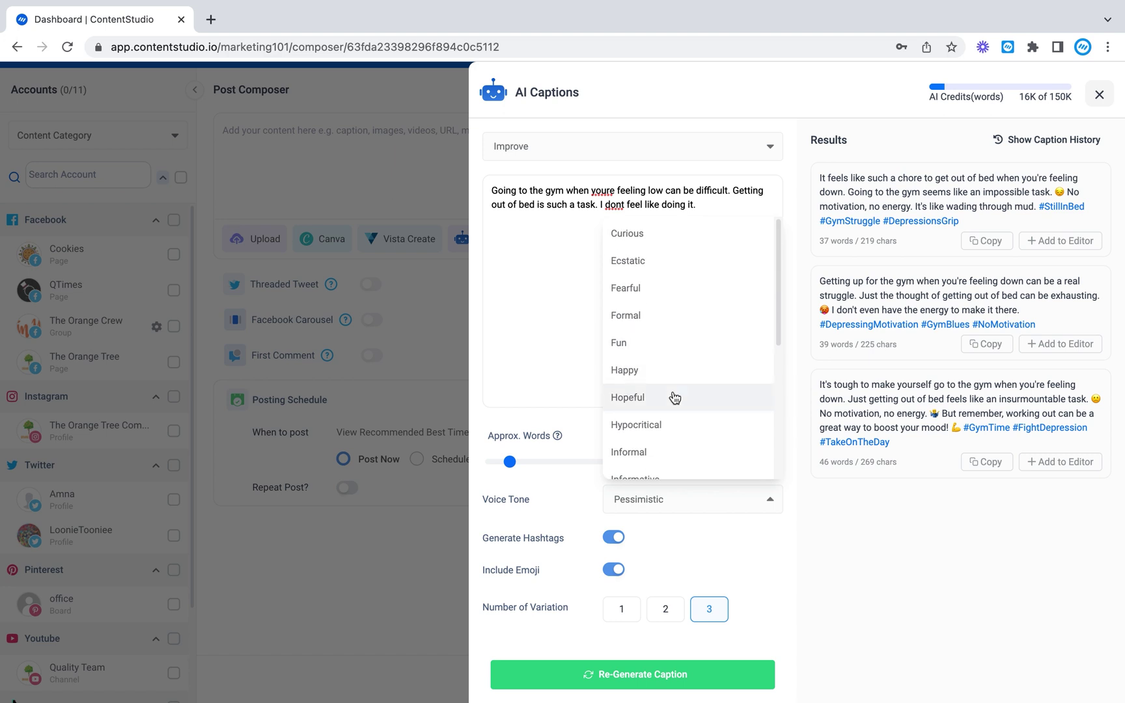
{"action": "left_click", "coordinate": [658, 370]}
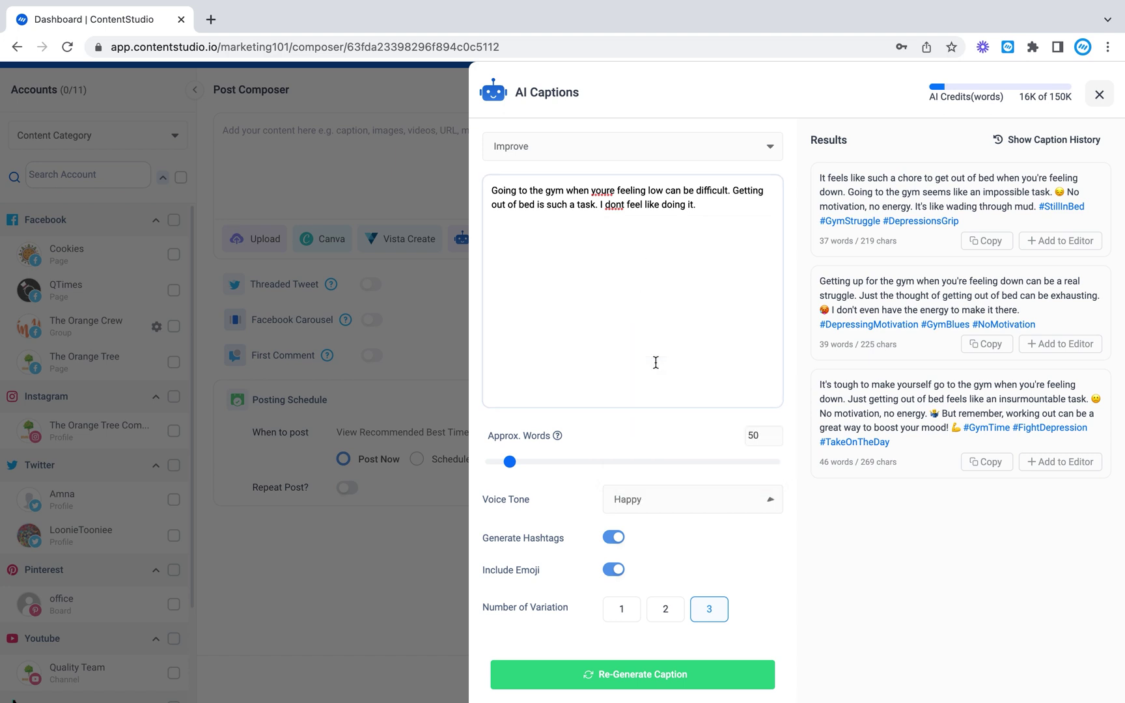
{"action": "left_click", "coordinate": [636, 671]}
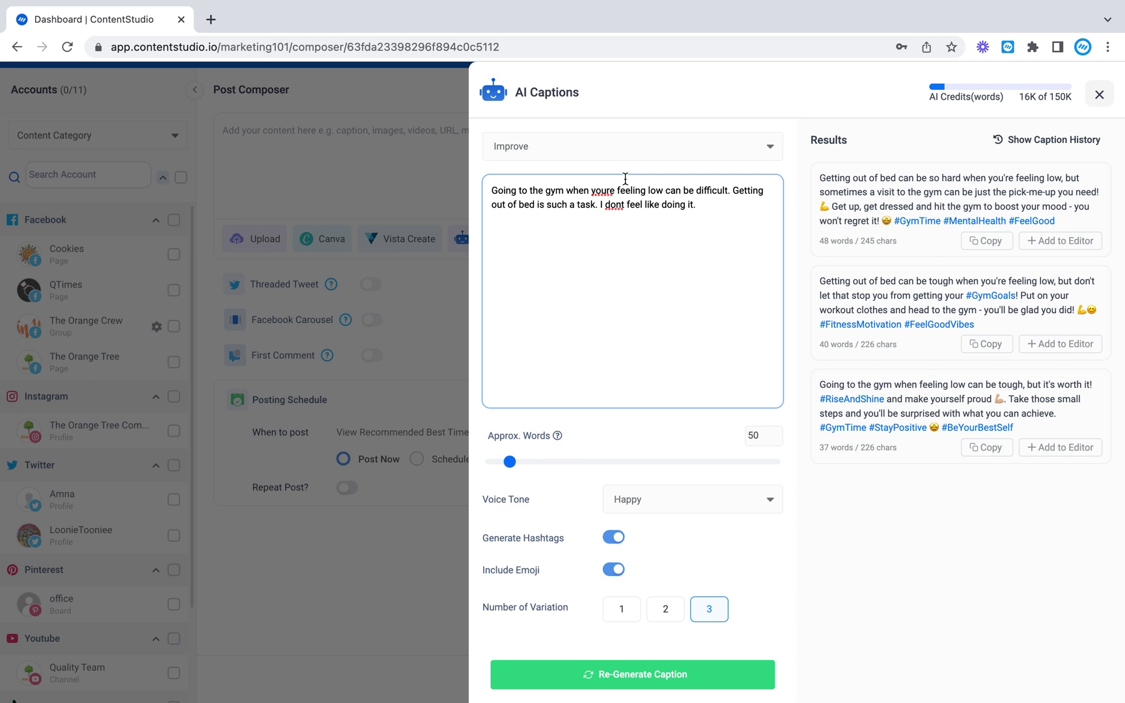
Choose Pros and cons list, paste the Gen Z social media topic, set Informative tone, and generate.
{"action": "left_click", "coordinate": [634, 150]}
{"action": "scroll", "coordinate": [605, 359], "scroll_direction": "down", "scroll_amount": 1}
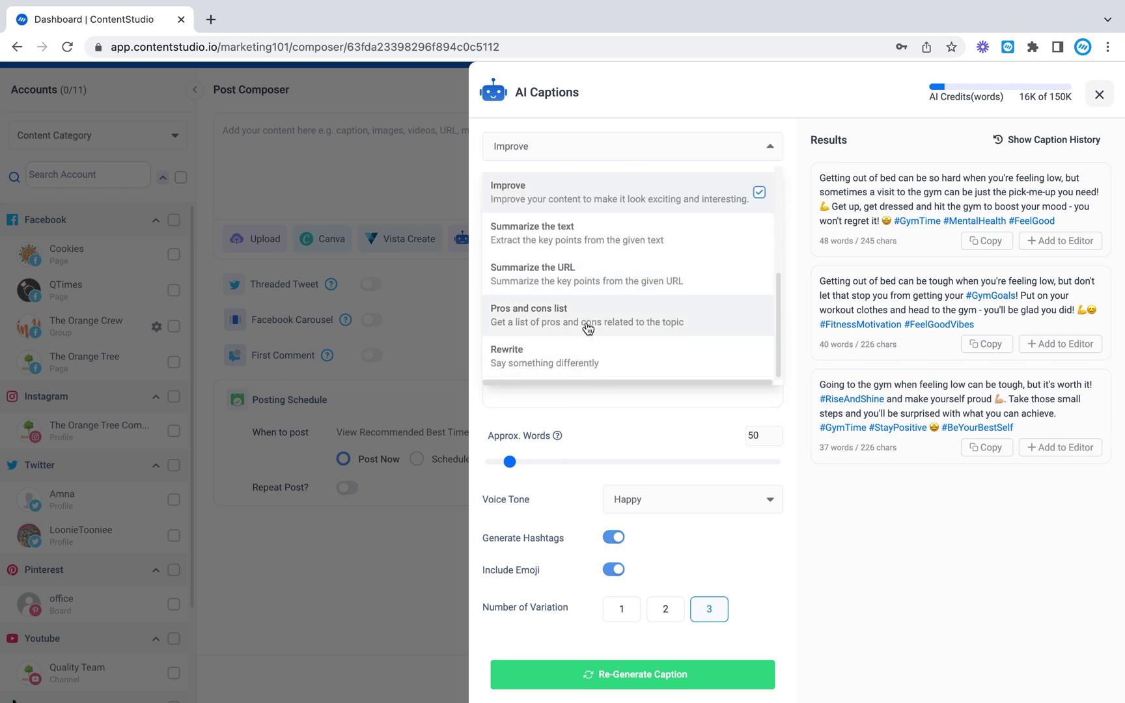
{"action": "left_click", "coordinate": [587, 329]}
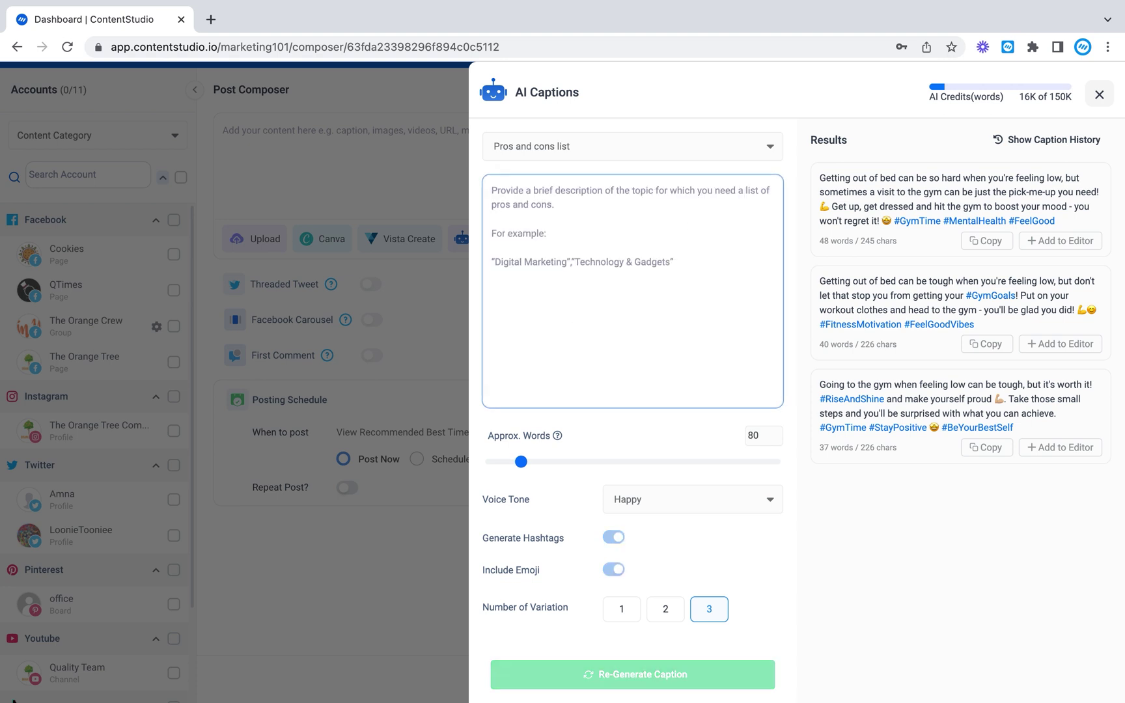
{"action": "type", "text": "Effects of social media on Gen Z"}
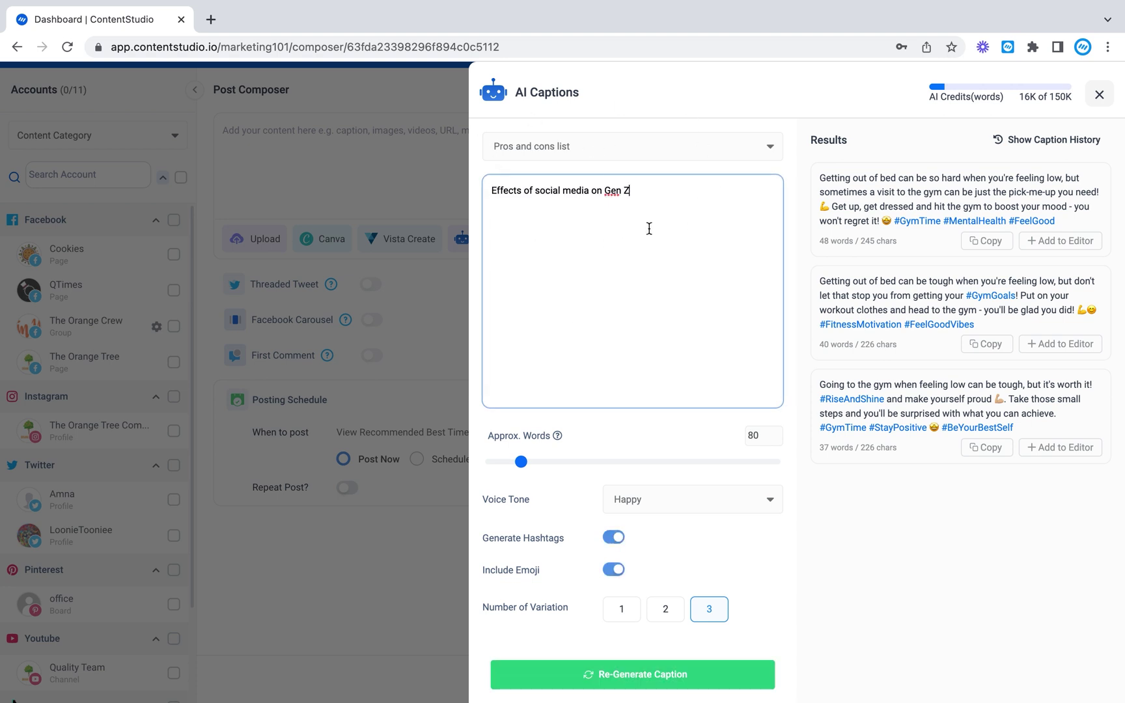
{"action": "left_click", "coordinate": [677, 514]}
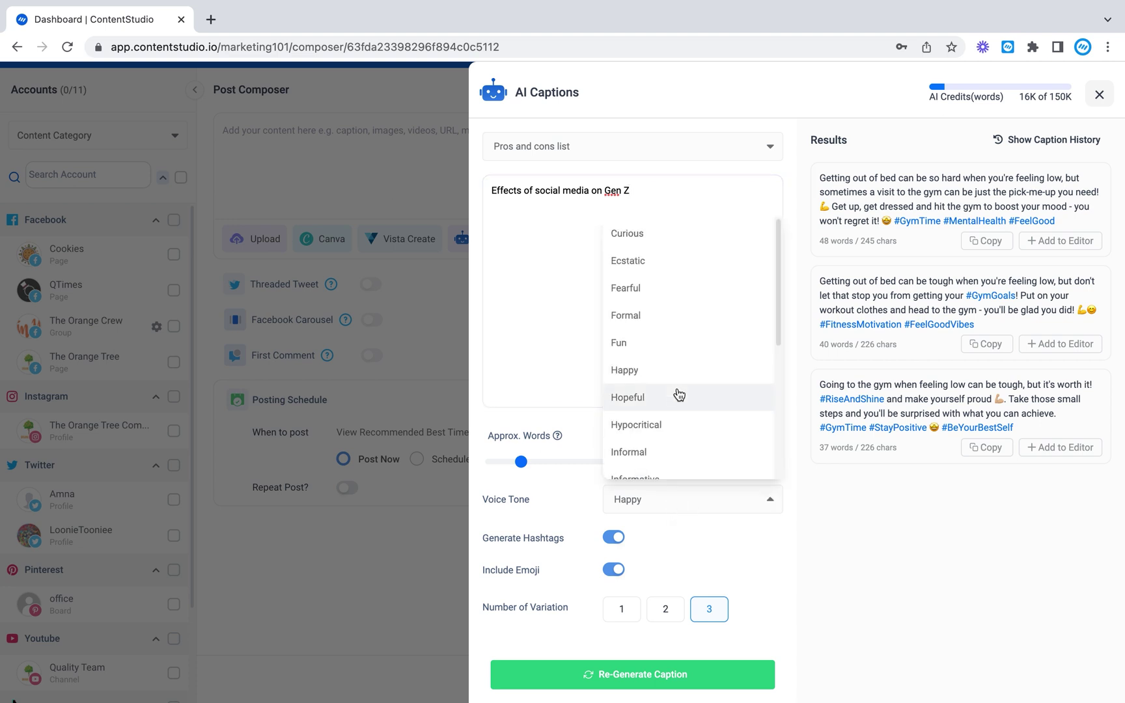
{"action": "scroll", "coordinate": [671, 452], "scroll_direction": "down", "scroll_amount": 1}
{"action": "left_click", "coordinate": [661, 429]}
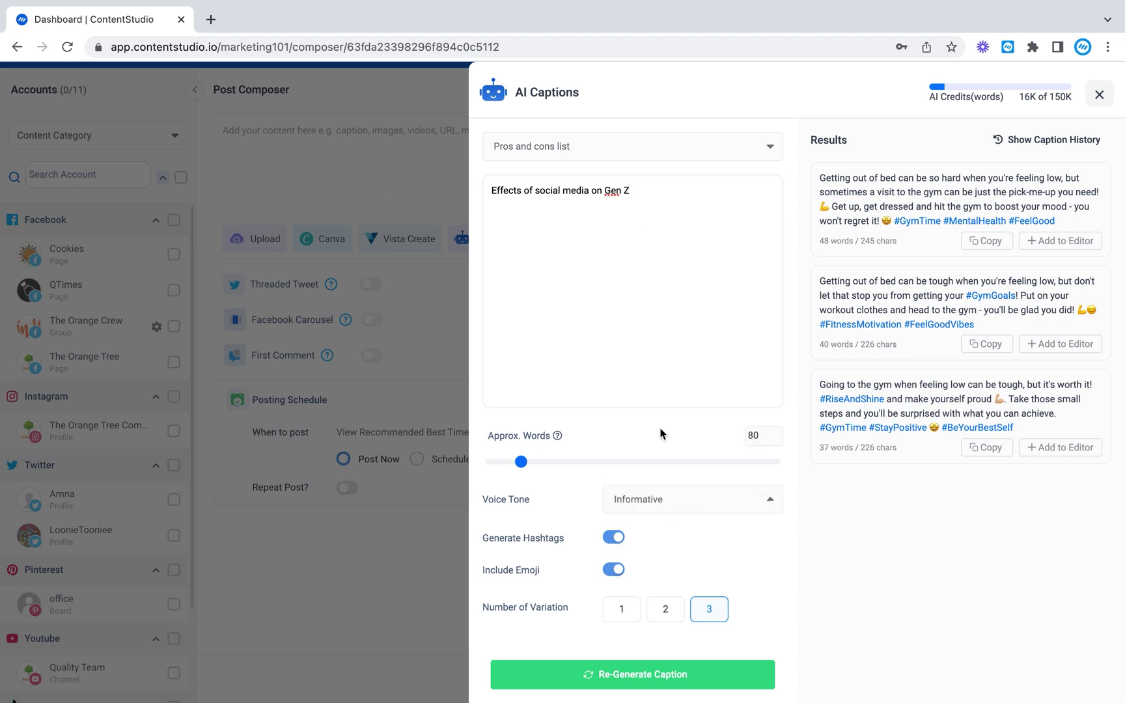
{"action": "left_click", "coordinate": [647, 666]}
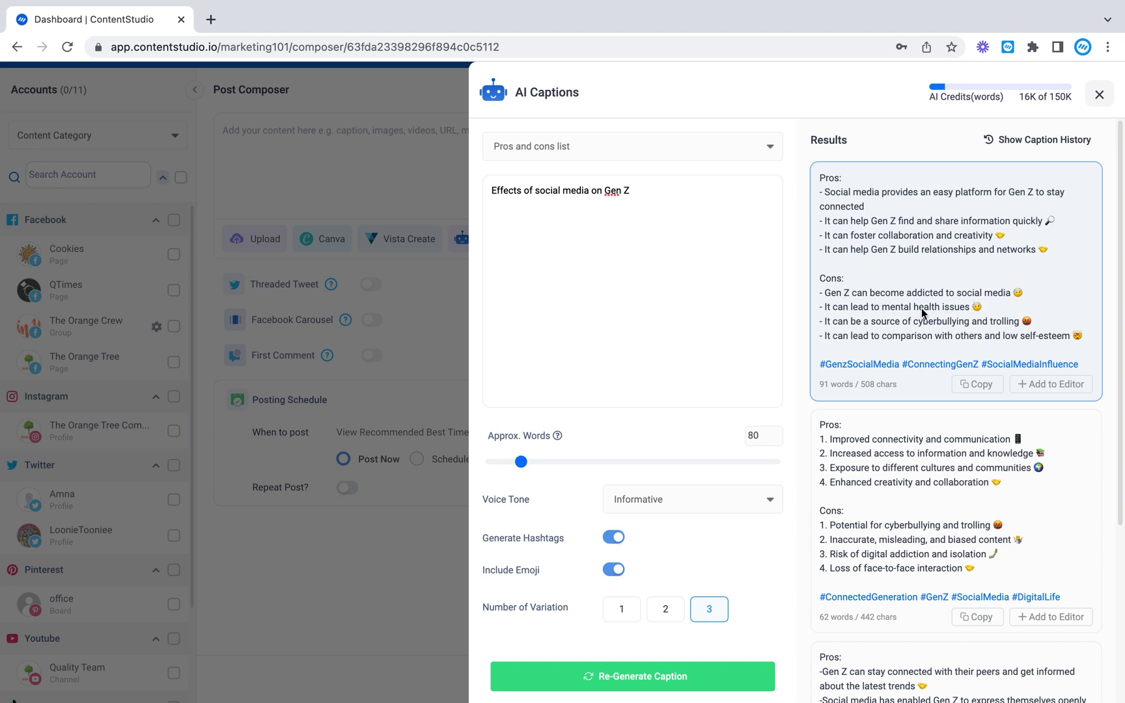
Scroll through the generated lists and reopen the mode list without changing it.
{"action": "scroll", "coordinate": [918, 384], "scroll_direction": "down", "scroll_amount": 3}
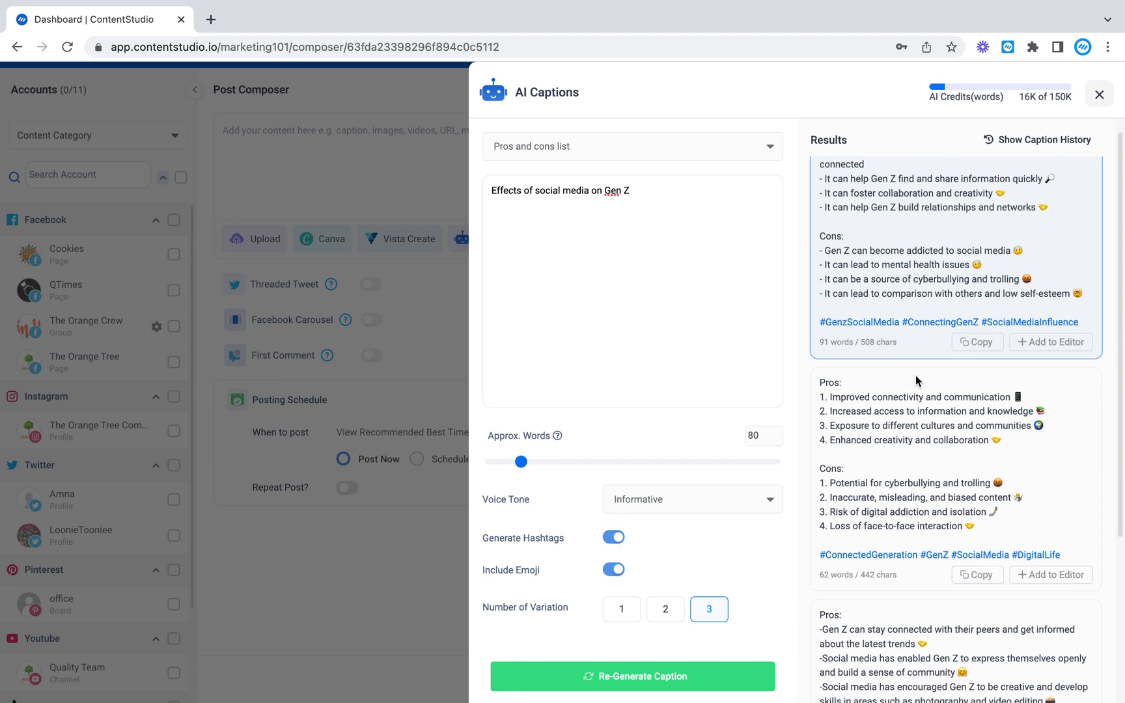
{"action": "scroll", "coordinate": [945, 418], "scroll_direction": "down", "scroll_amount": 3}
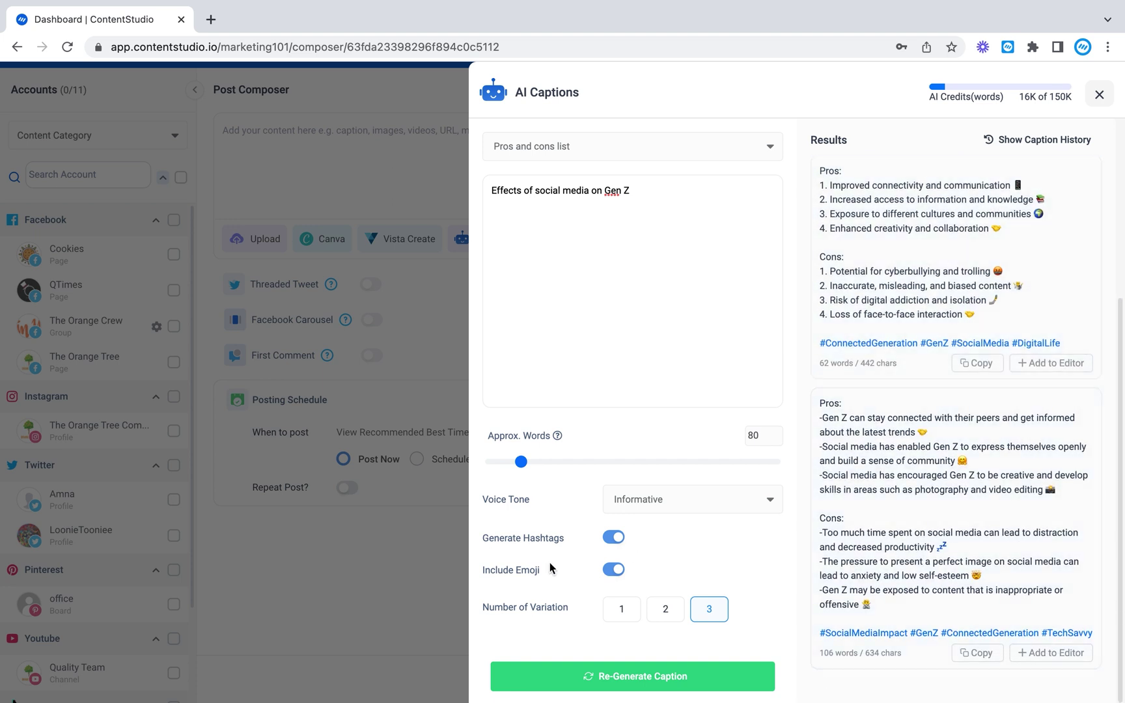
{"action": "left_click", "coordinate": [706, 160]}
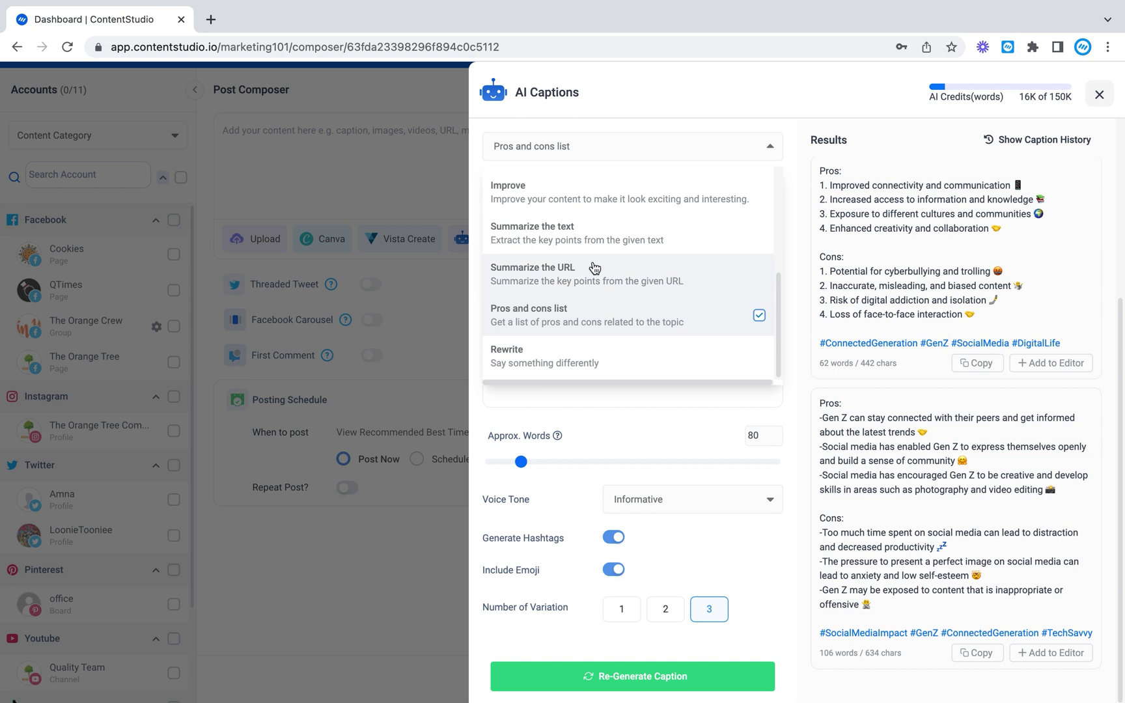
{"action": "scroll", "coordinate": [578, 247], "scroll_direction": "up", "scroll_amount": 3}
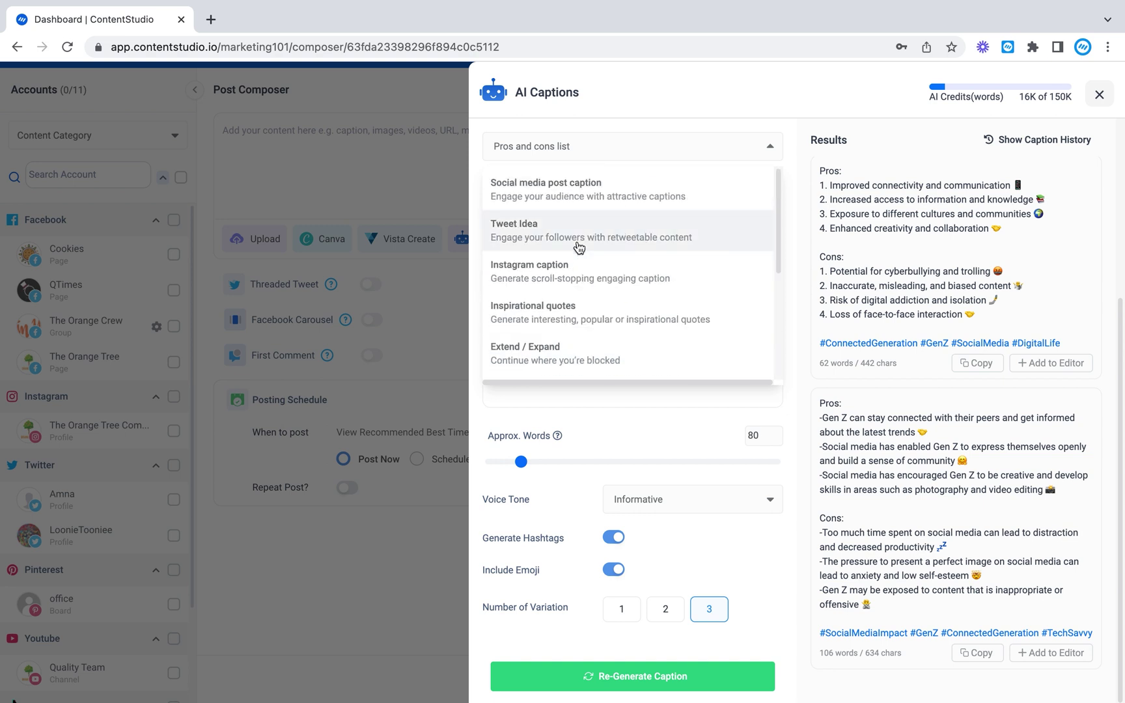
{"action": "left_click", "coordinate": [744, 151]}
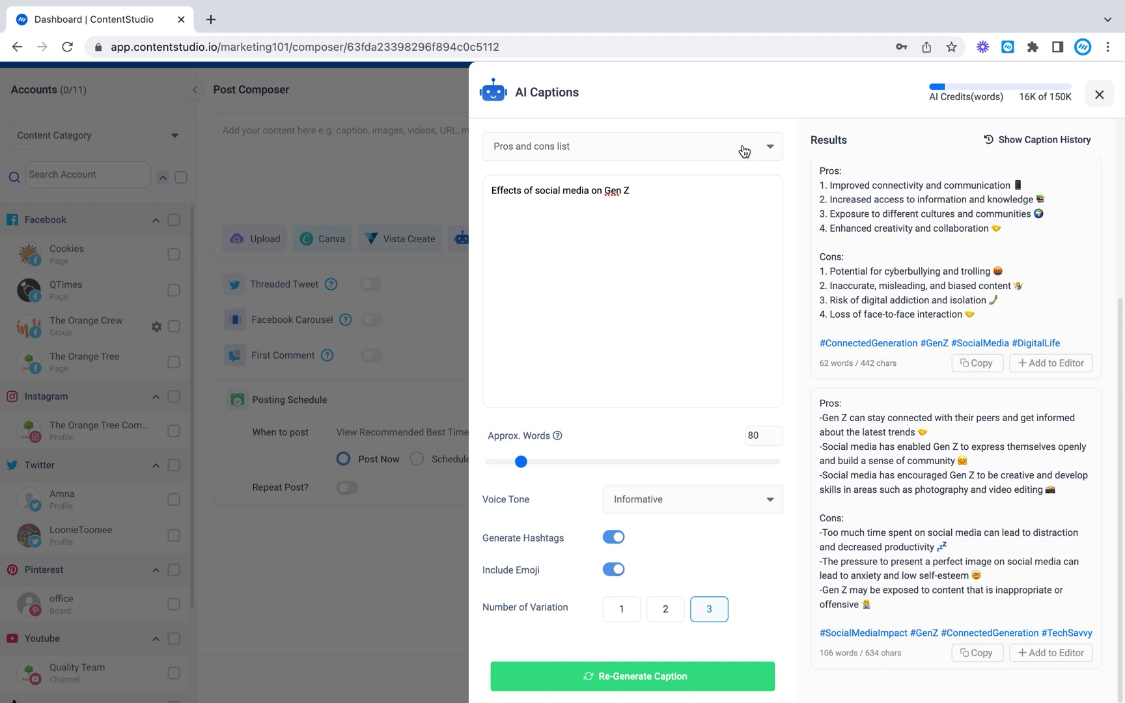
{"action": "left_click", "coordinate": [658, 197]}
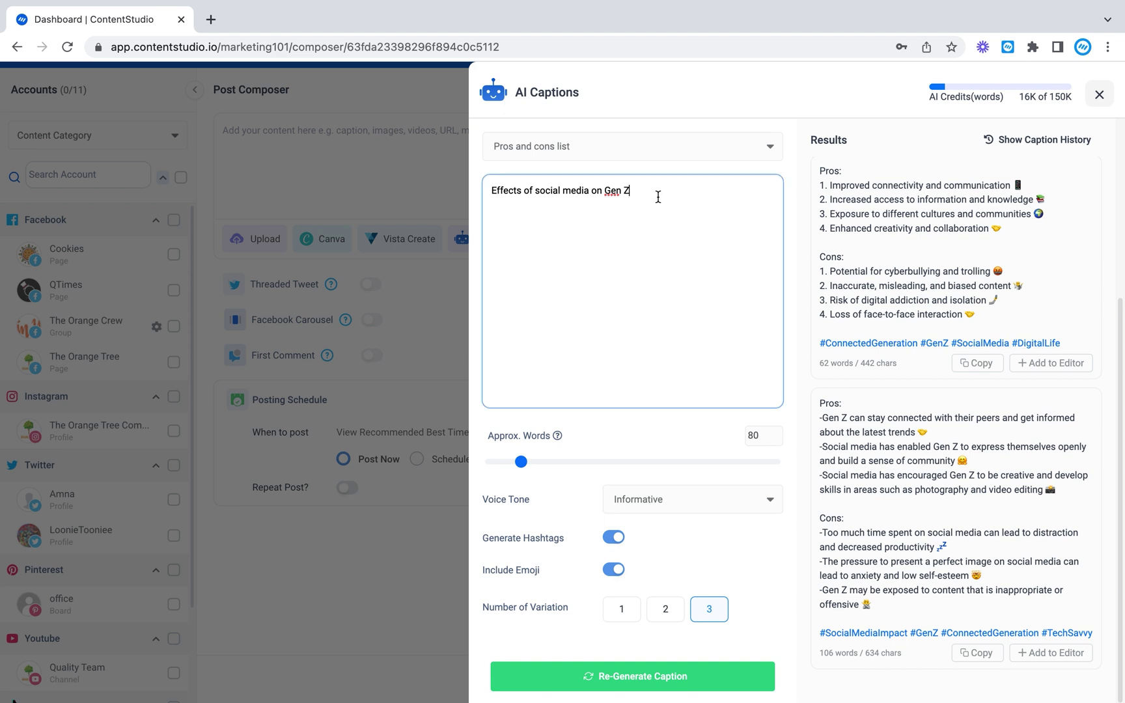
{"action": "mouse_move", "coordinate": [964, 101]}
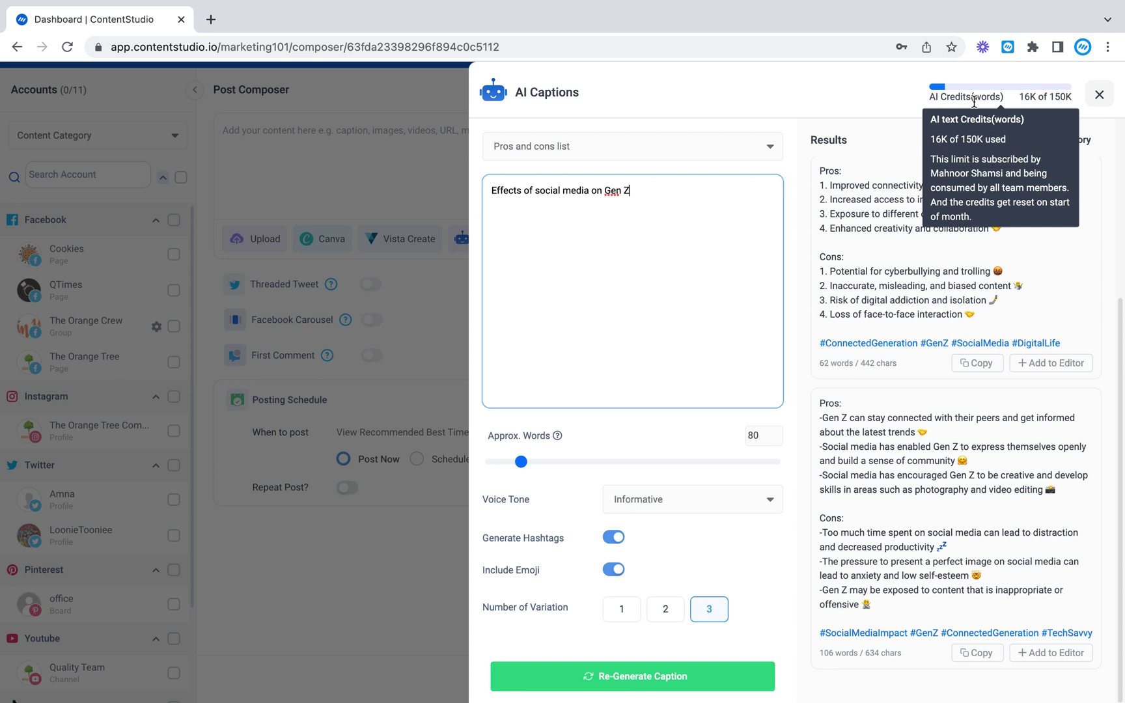
Close the AI Captions panel and exit the composer anyway.
{"action": "left_click", "coordinate": [1099, 98]}
{"action": "left_click", "coordinate": [1102, 89]}
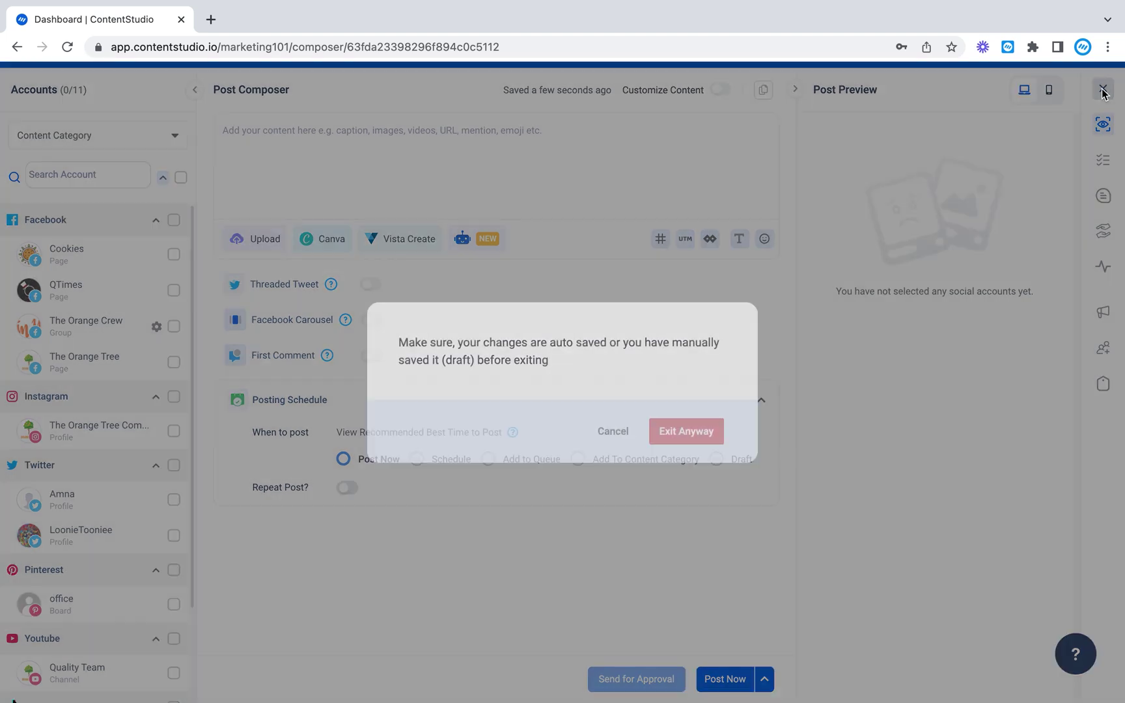
{"action": "left_click", "coordinate": [688, 429]}
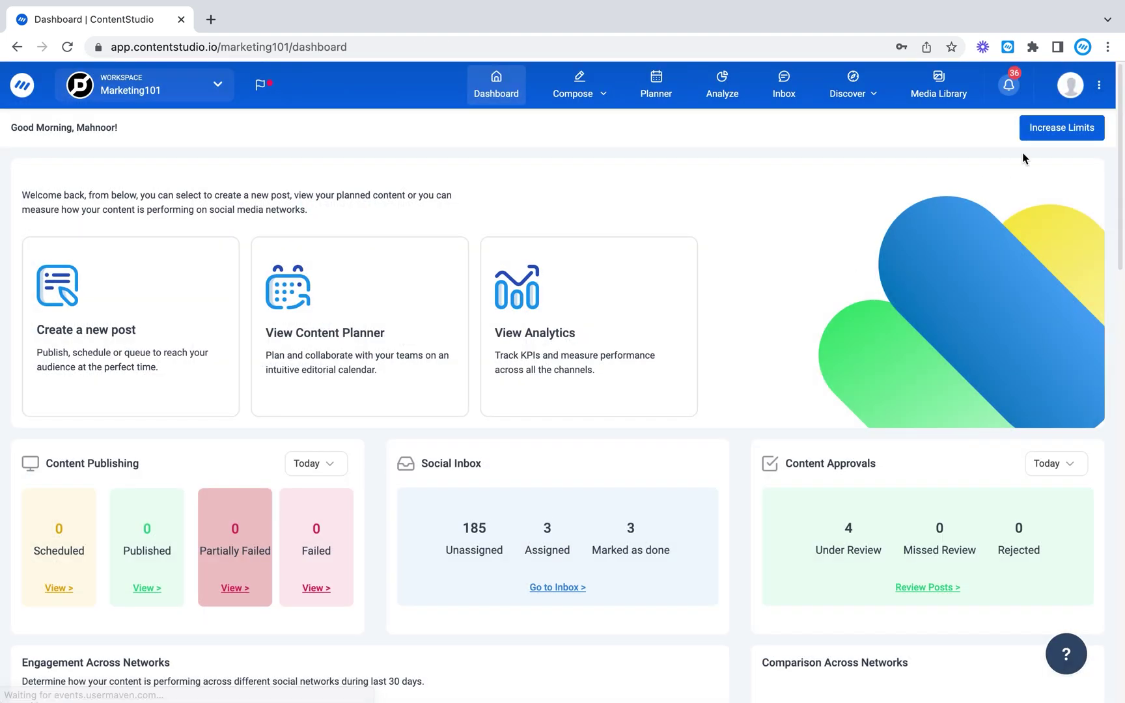
In Billing & Plan limits, try AI text credits at 4000 then 1000, and return to a new post.
{"action": "left_click", "coordinate": [1092, 90]}
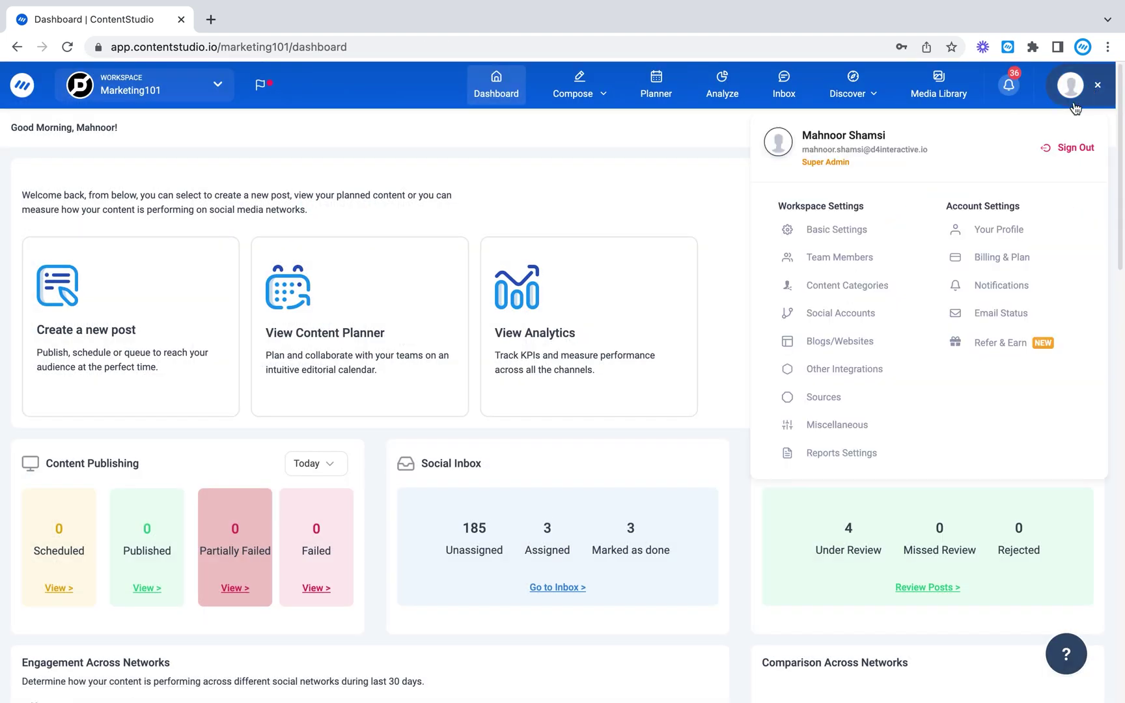
{"action": "left_click", "coordinate": [1049, 261]}
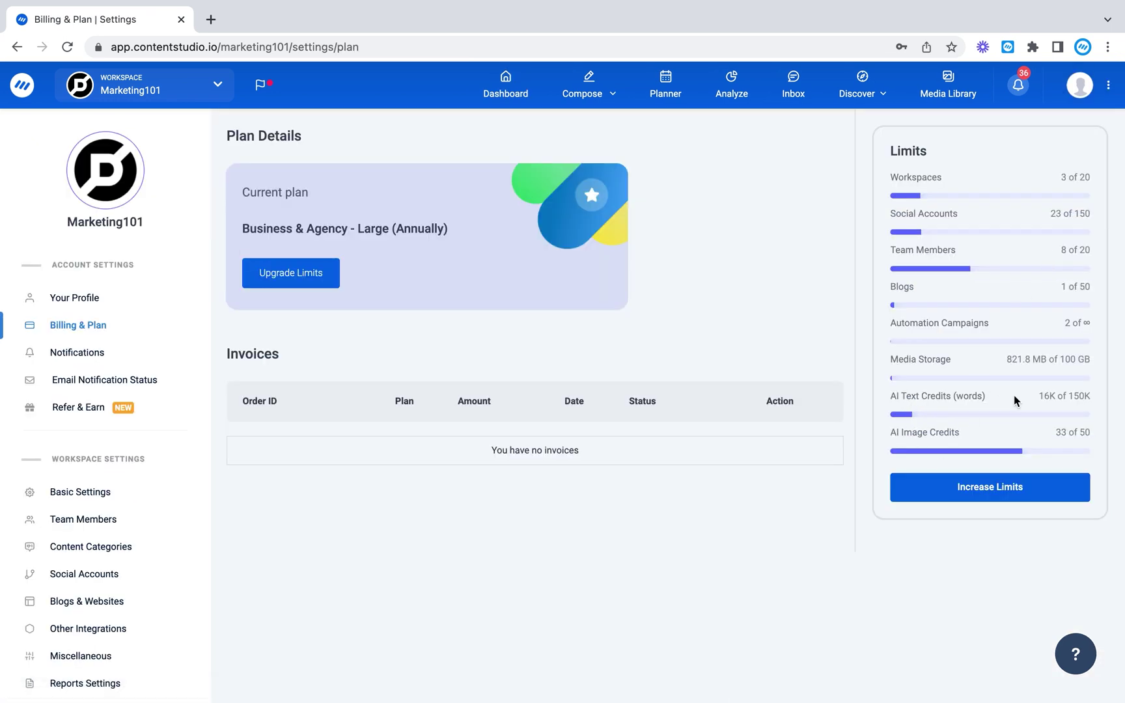
{"action": "left_click", "coordinate": [961, 489]}
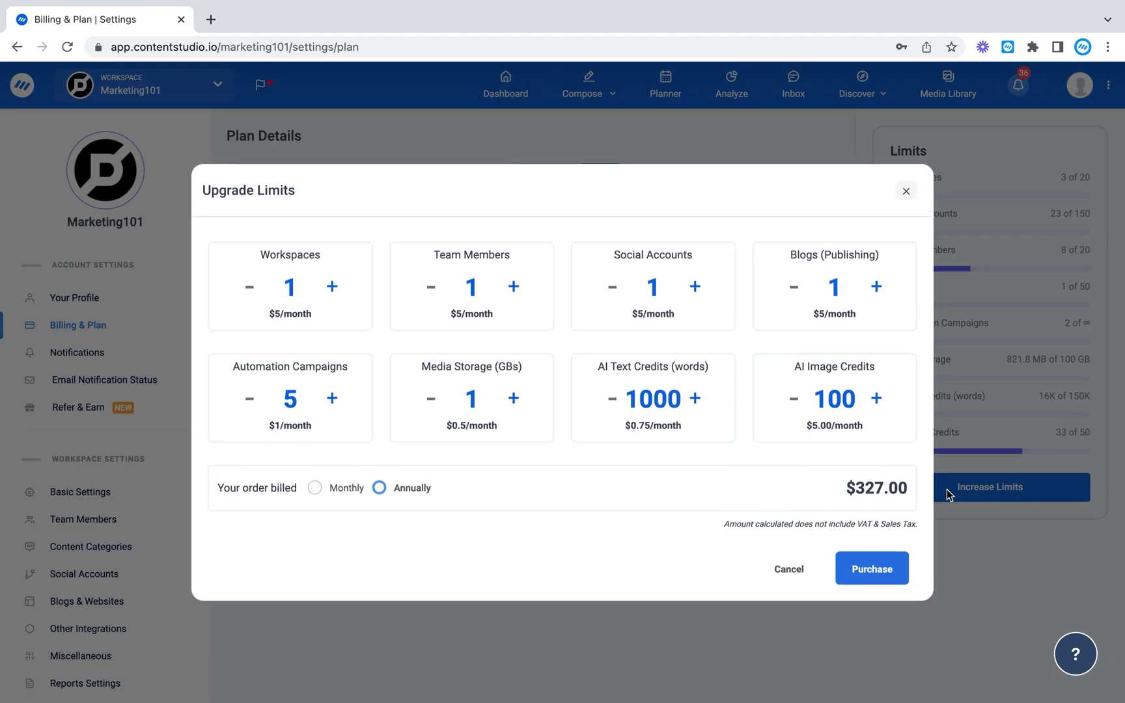
{"action": "left_click", "coordinate": [696, 399]}
{"action": "left_click", "coordinate": [697, 400]}
{"action": "left_click", "coordinate": [696, 400]}
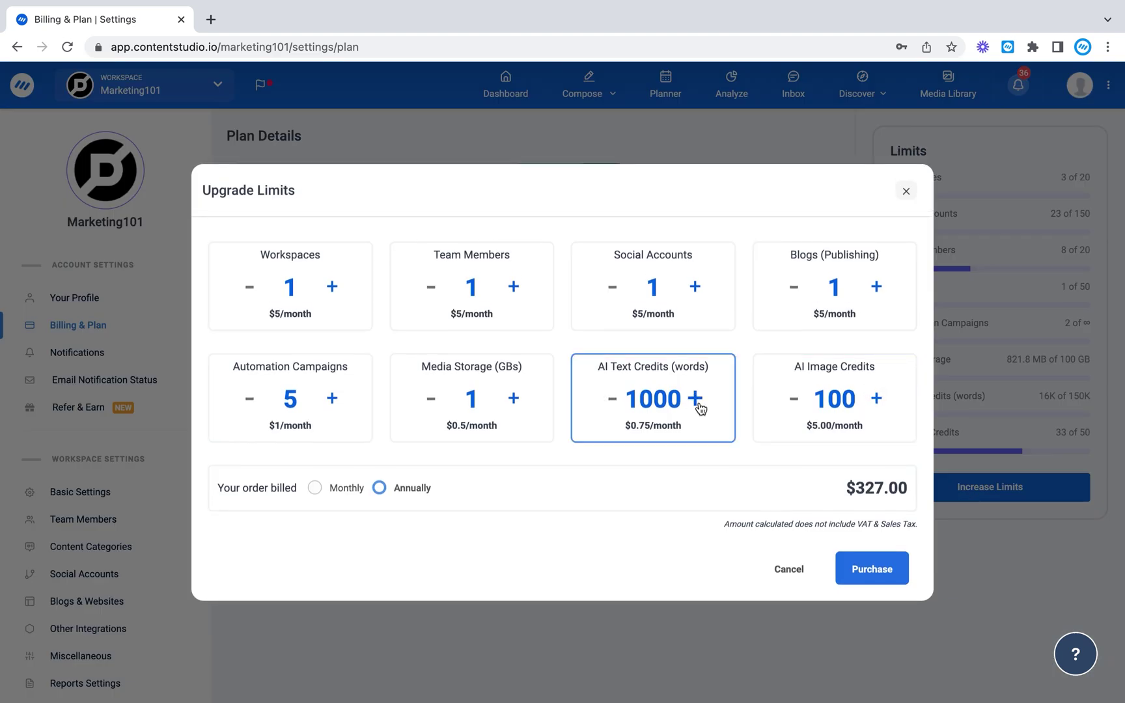
{"action": "left_click", "coordinate": [611, 397]}
{"action": "left_click", "coordinate": [611, 398]}
{"action": "left_click", "coordinate": [610, 397]}
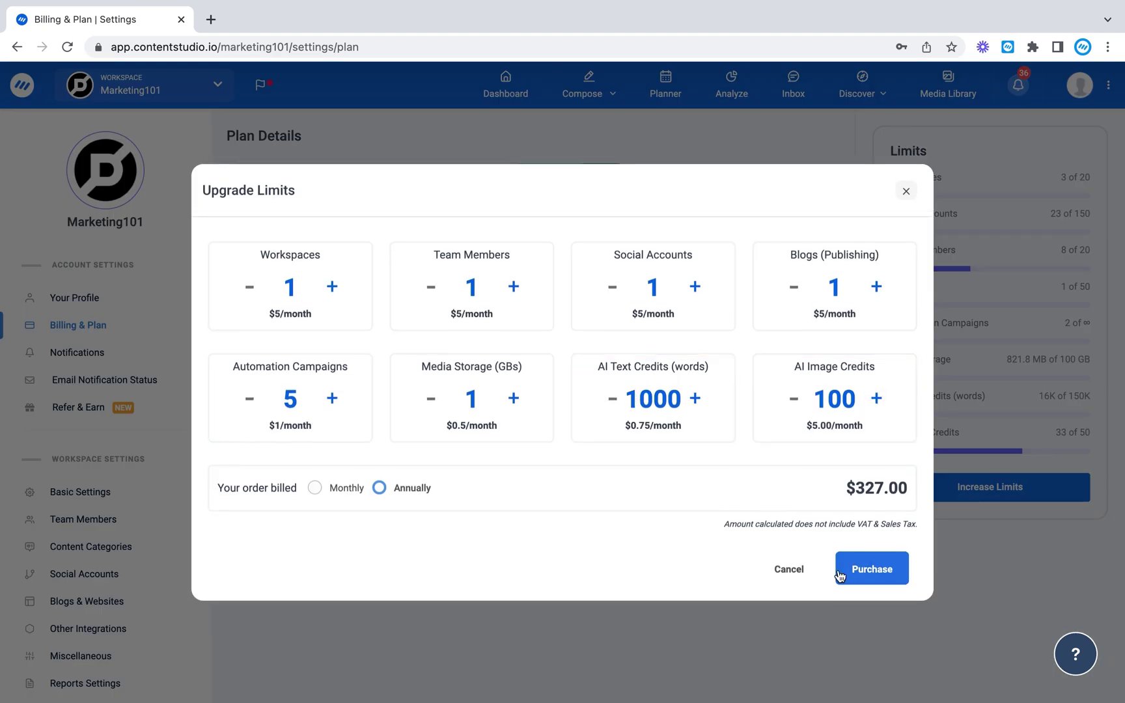
{"action": "left_click", "coordinate": [865, 568]}
{"action": "left_click", "coordinate": [462, 238]}
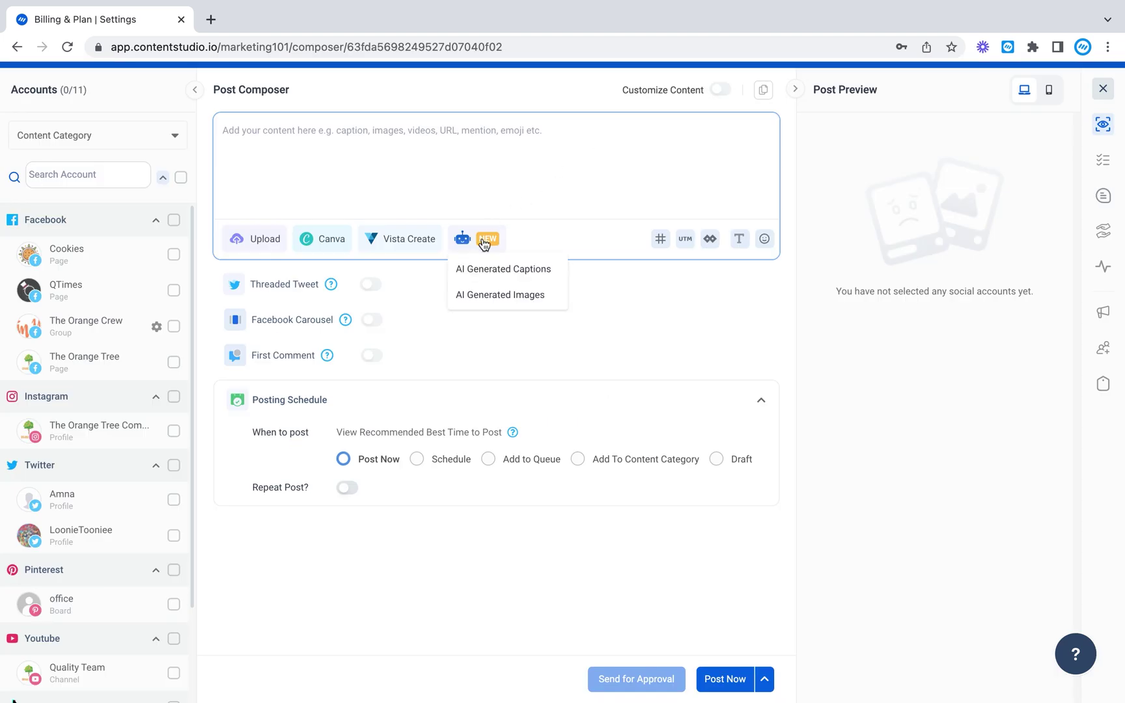
Open AI Generated Images for the post and focus its image description box.
{"action": "left_click", "coordinate": [488, 294]}
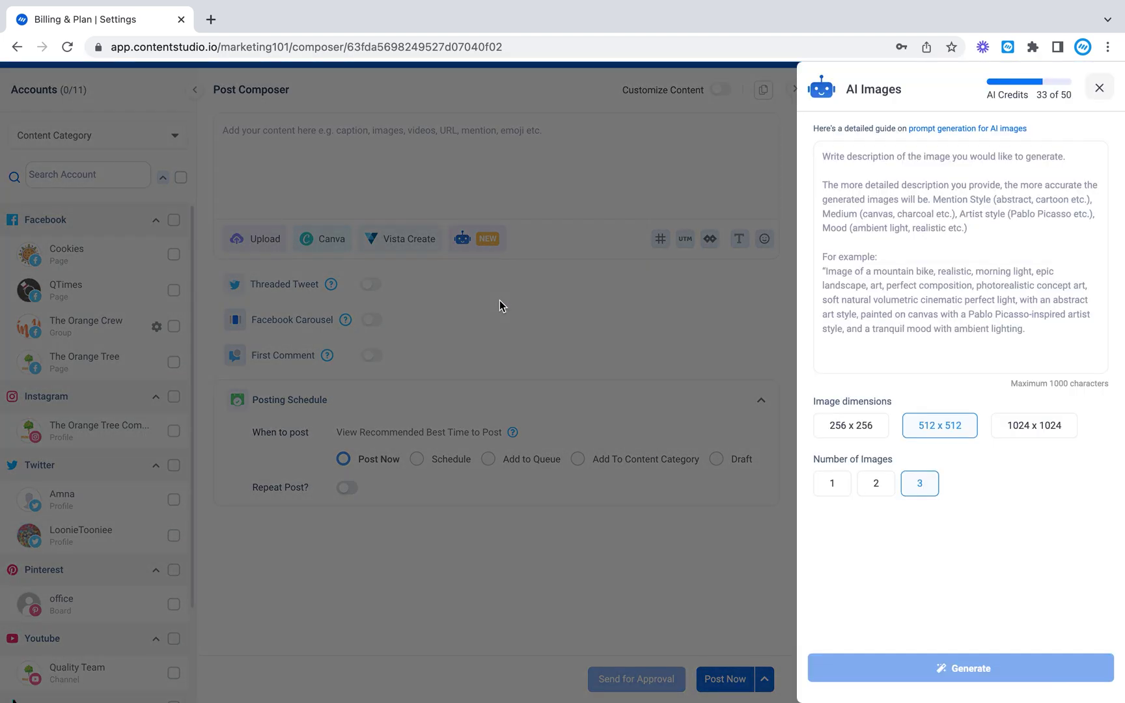
{"action": "left_click", "coordinate": [944, 204]}
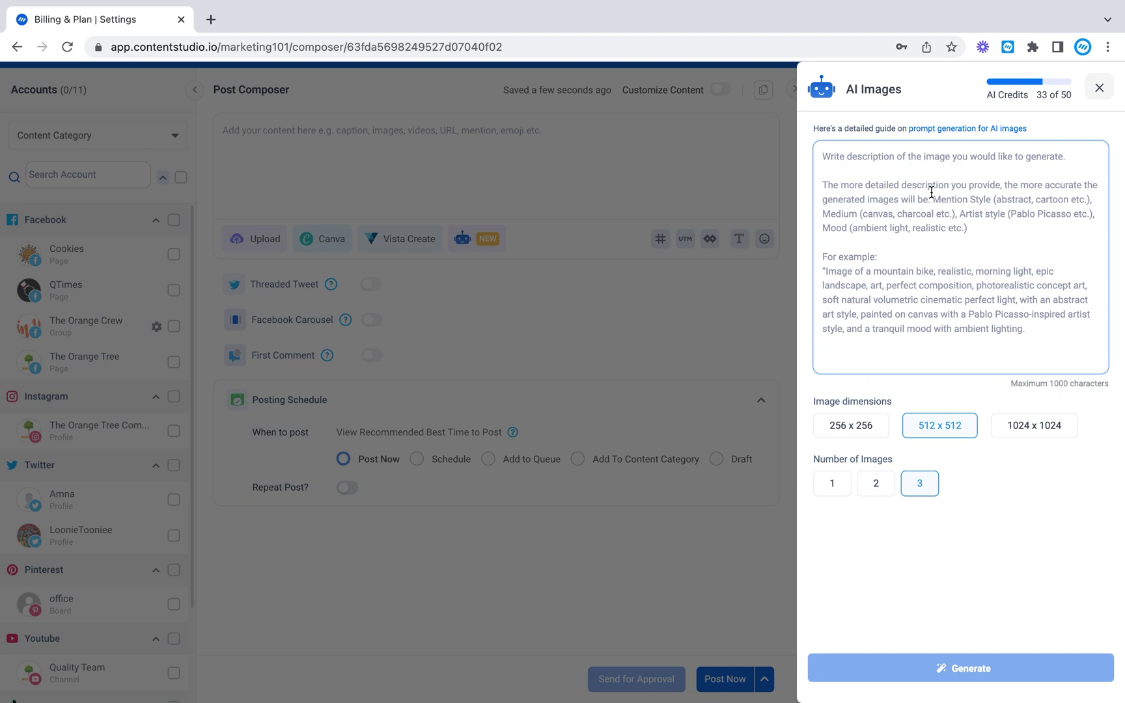
Generate three 512 x 512 AI images from the prompt 'A frog in a glass in the sea'.
{"action": "type", "text": "A f"}
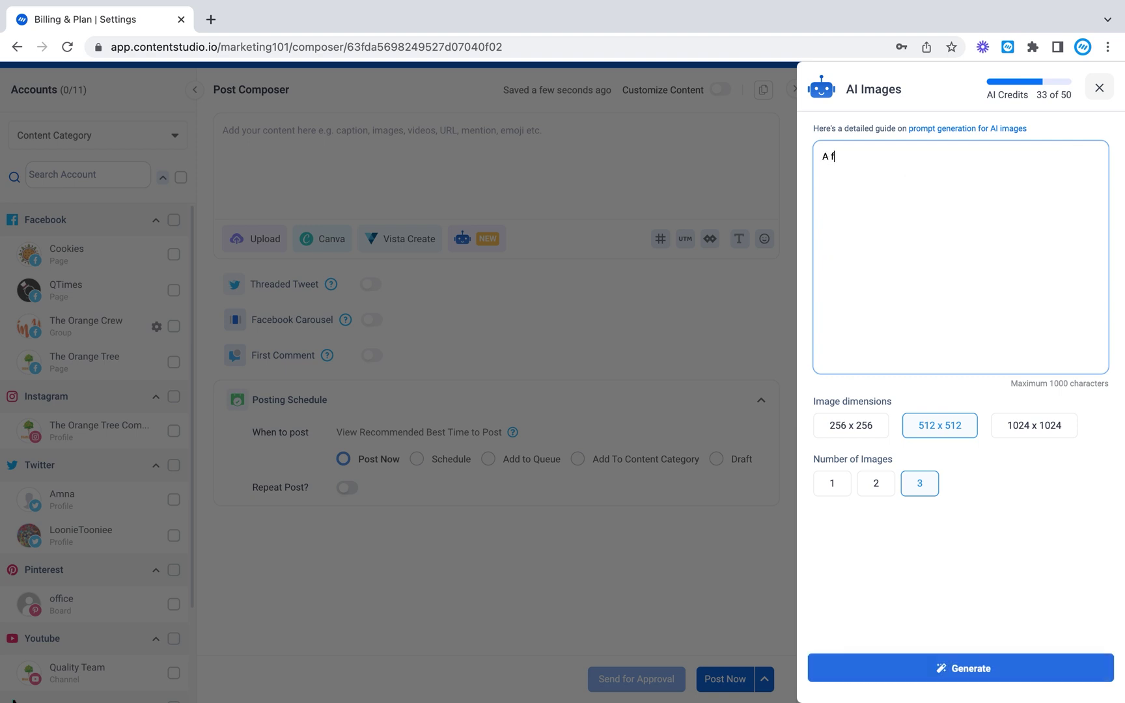
{"action": "type", "text": "rog in a glass in the sea"}
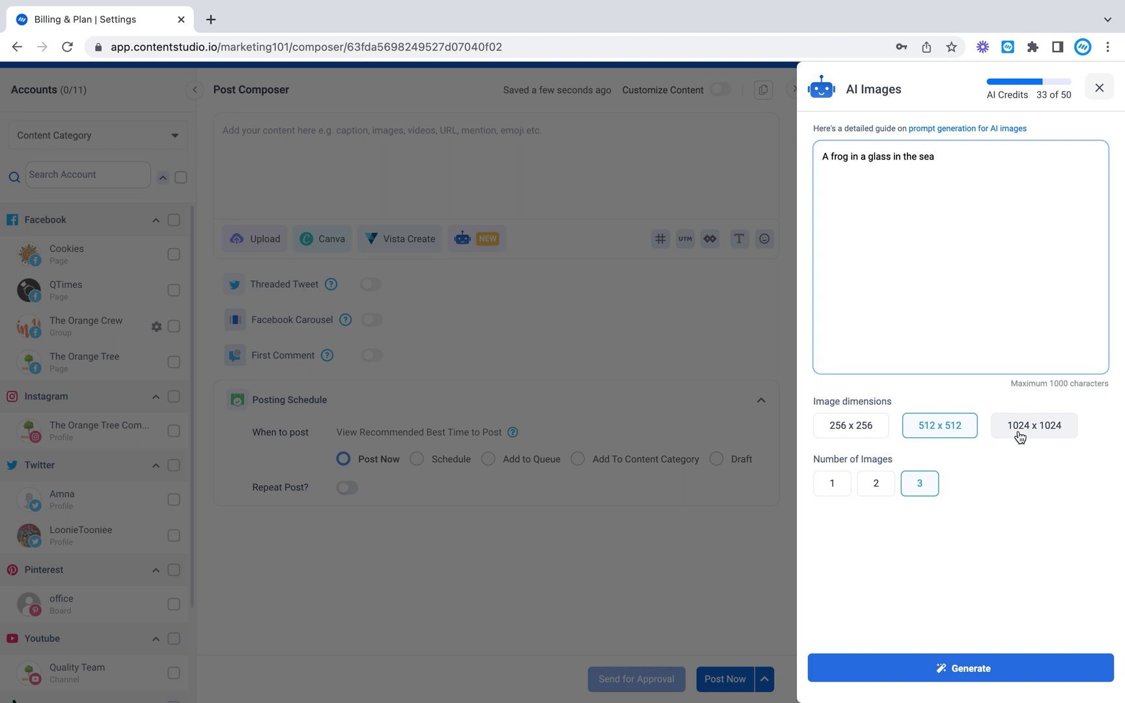
{"action": "left_click", "coordinate": [918, 435]}
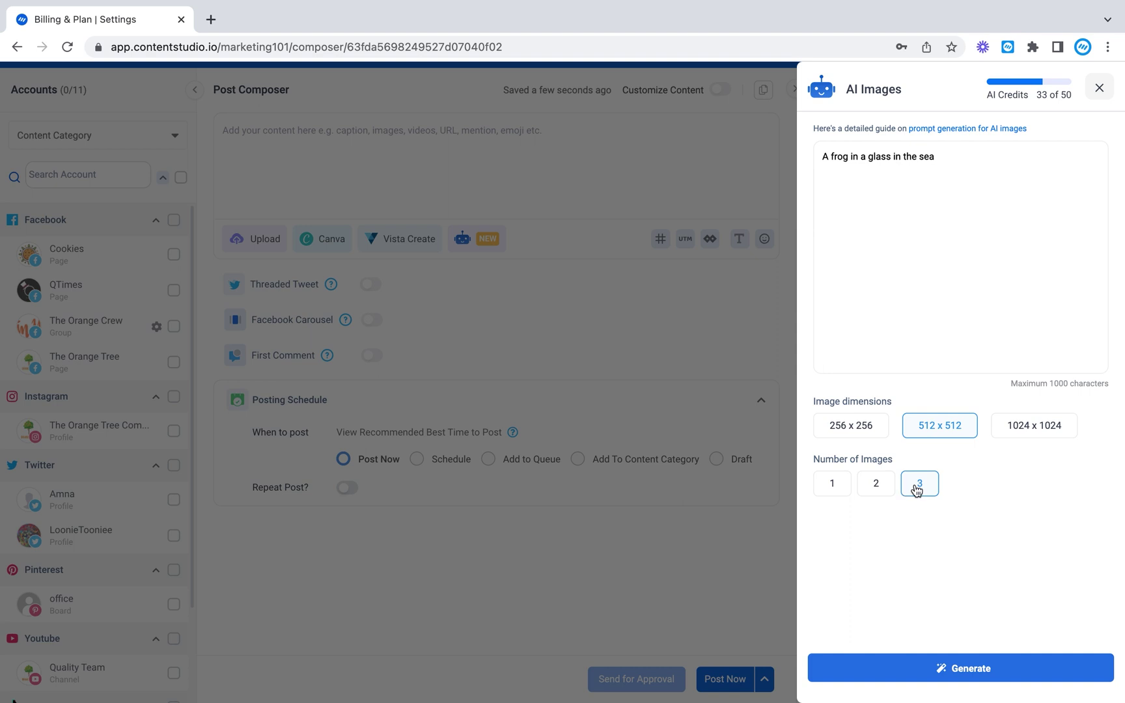
{"action": "left_click", "coordinate": [968, 671]}
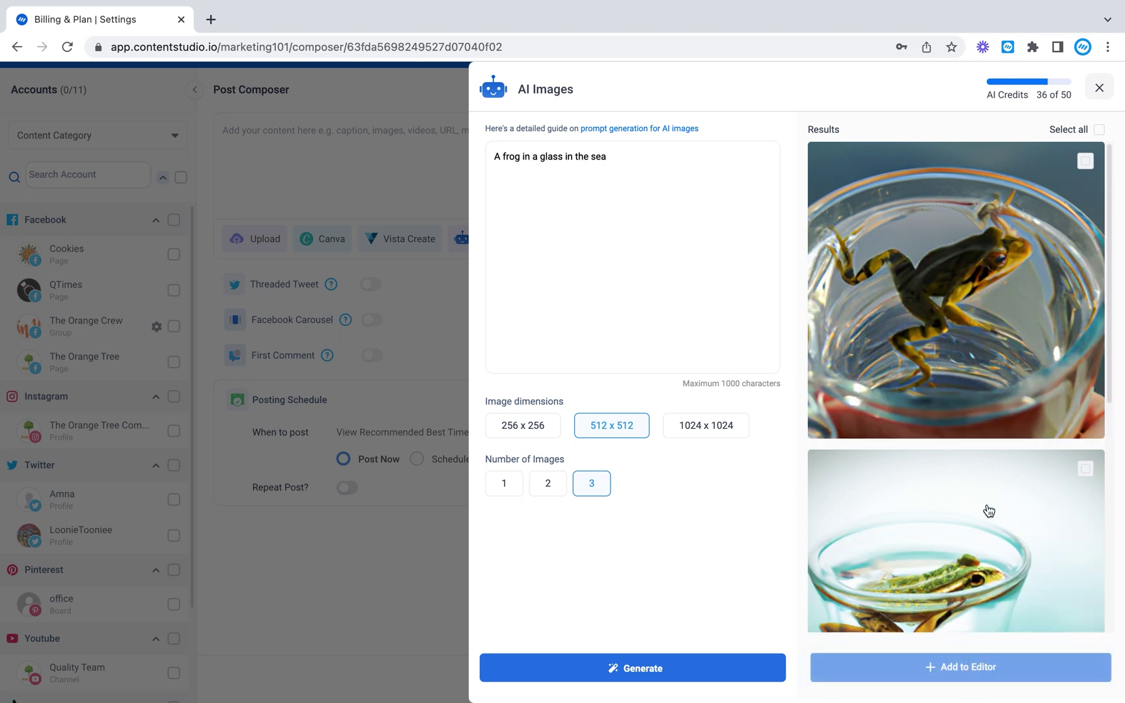
Add a second prompt line, 'Colourful, picasso style', to the frog image description.
{"action": "scroll", "coordinate": [988, 510], "scroll_direction": "down", "scroll_amount": 6}
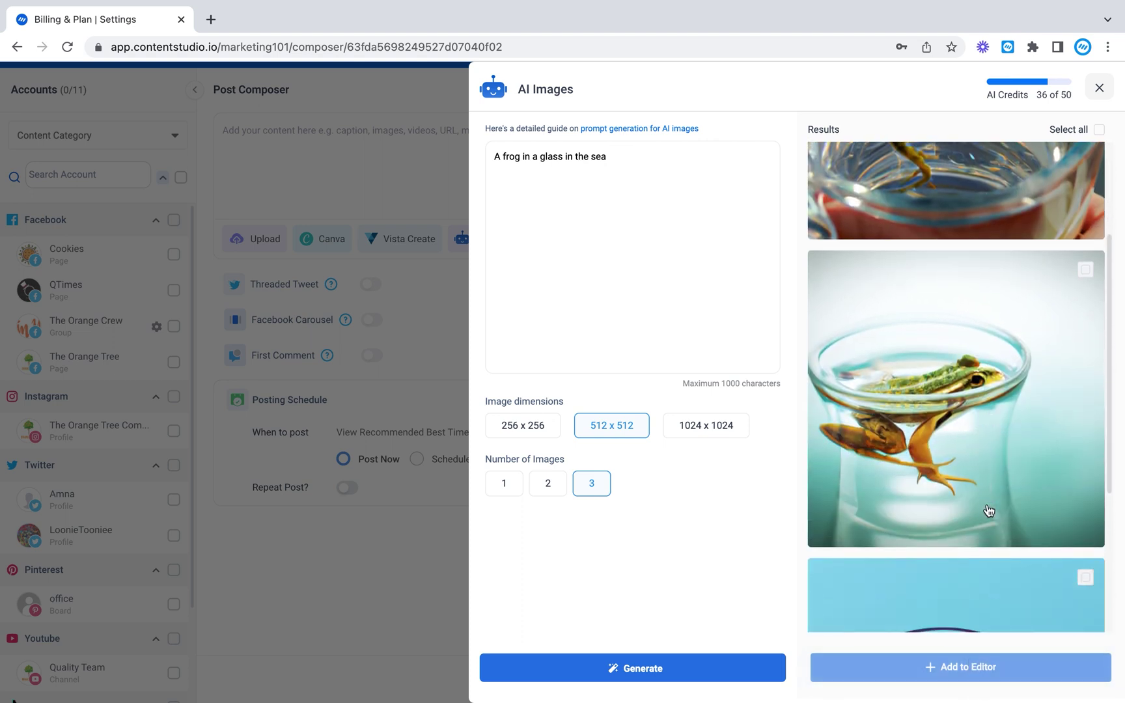
{"action": "scroll", "coordinate": [988, 510], "scroll_direction": "up", "scroll_amount": 6}
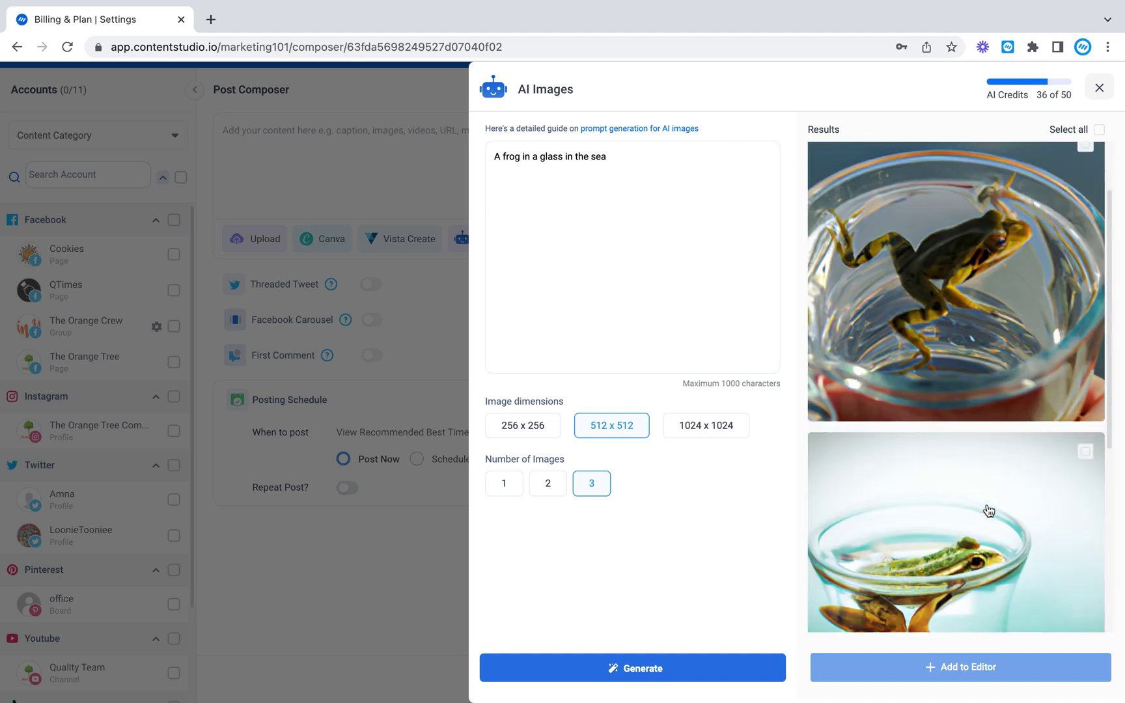
{"action": "left_click", "coordinate": [599, 169]}
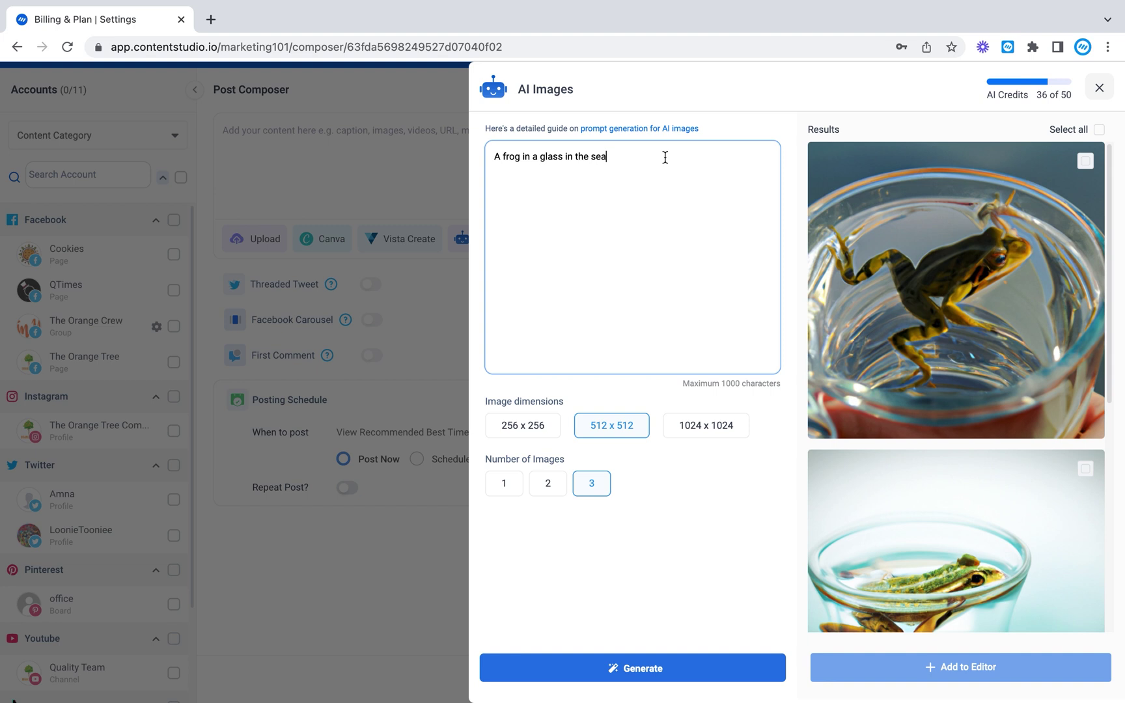
{"action": "type", "text": "Colourful, picasso style"}
Regenerate the frog images and browse the three colourful Picasso-style results.
{"action": "left_click", "coordinate": [624, 670]}
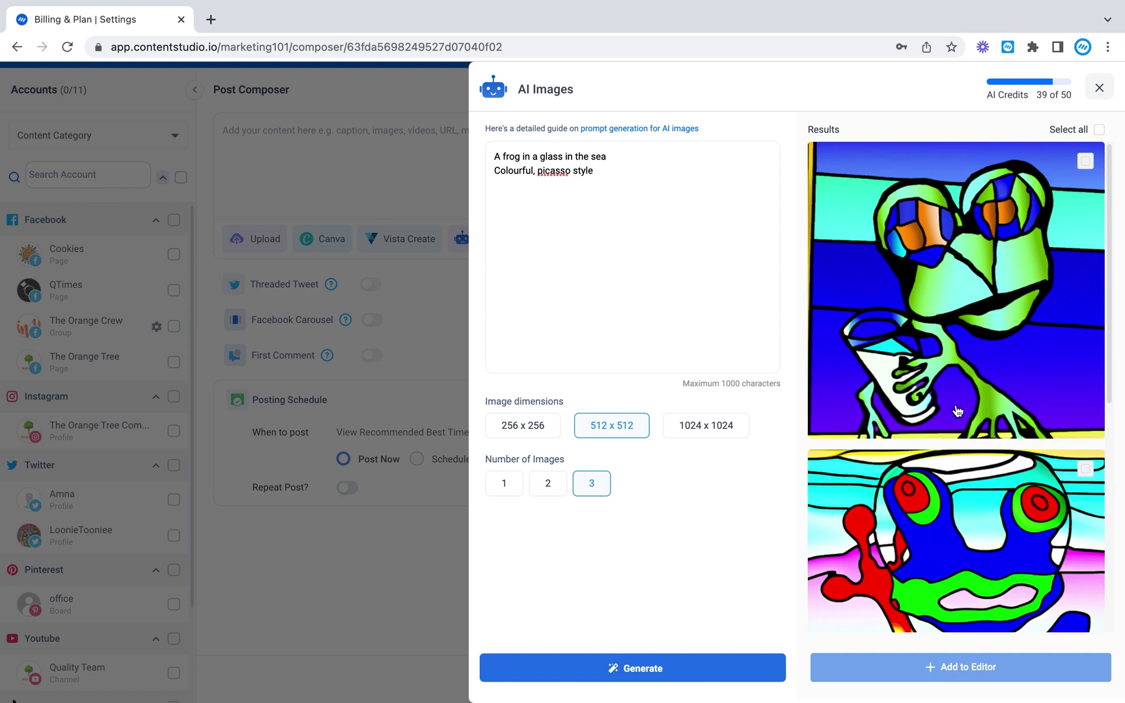
{"action": "scroll", "coordinate": [957, 410], "scroll_direction": "down", "scroll_amount": 7}
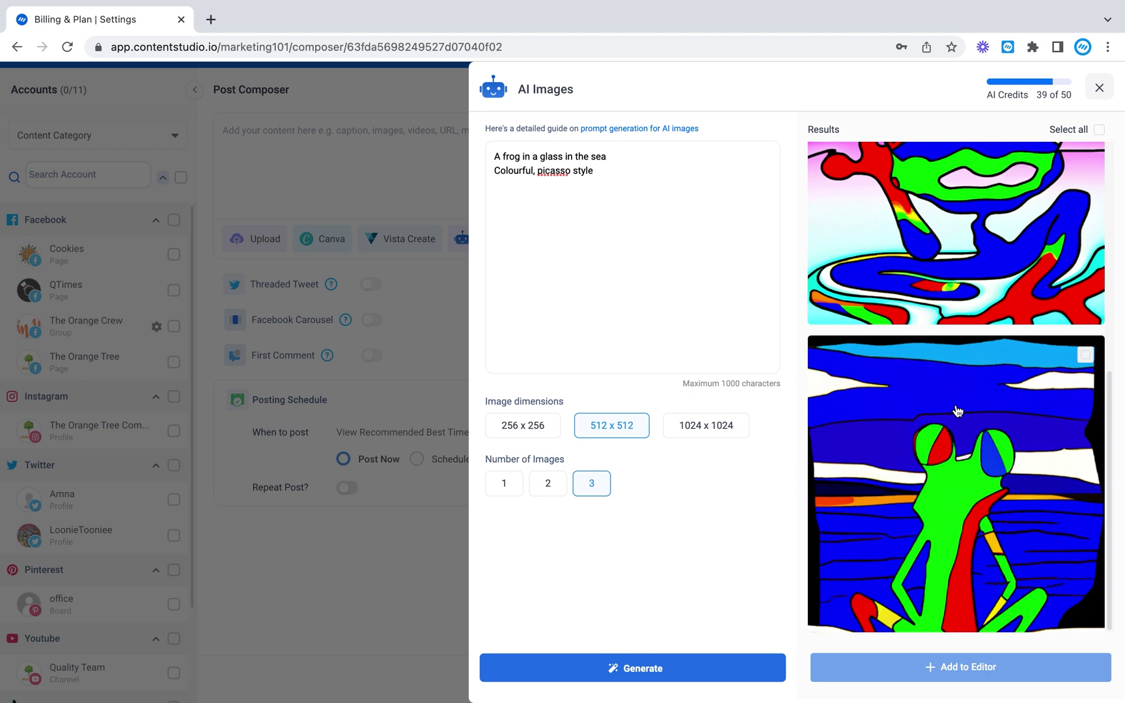
{"action": "scroll", "coordinate": [956, 410], "scroll_direction": "up", "scroll_amount": 5}
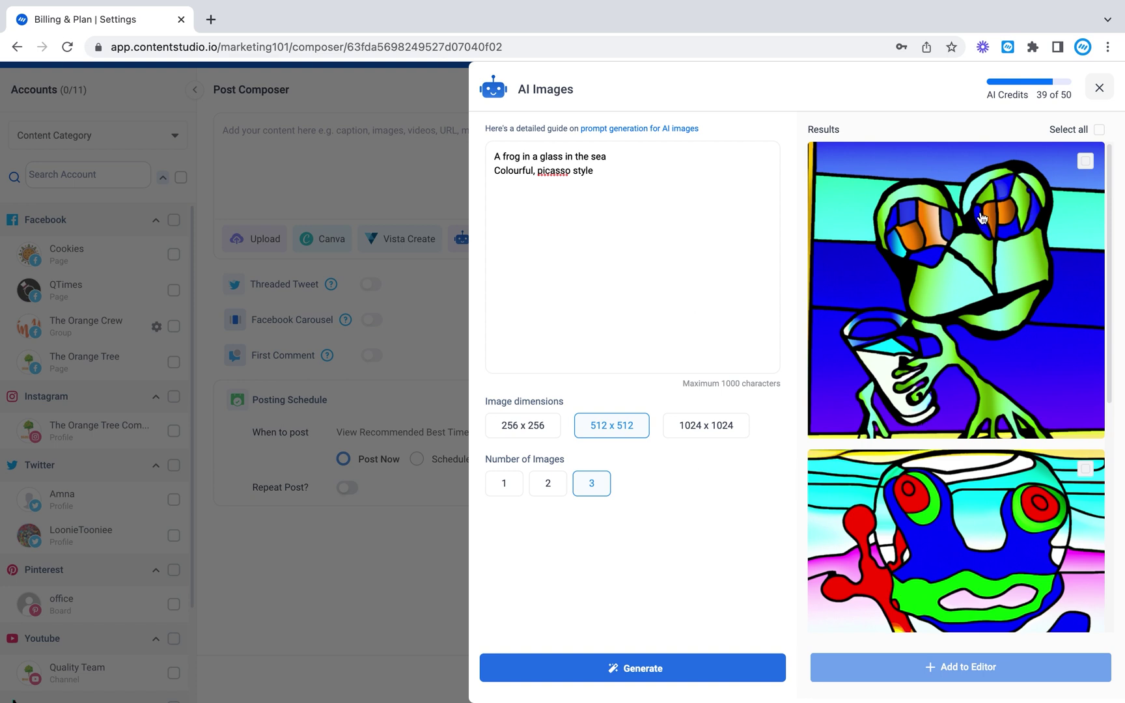
{"action": "mouse_move", "coordinate": [1038, 92]}
{"action": "scroll", "coordinate": [913, 522], "scroll_direction": "down", "scroll_amount": 6}
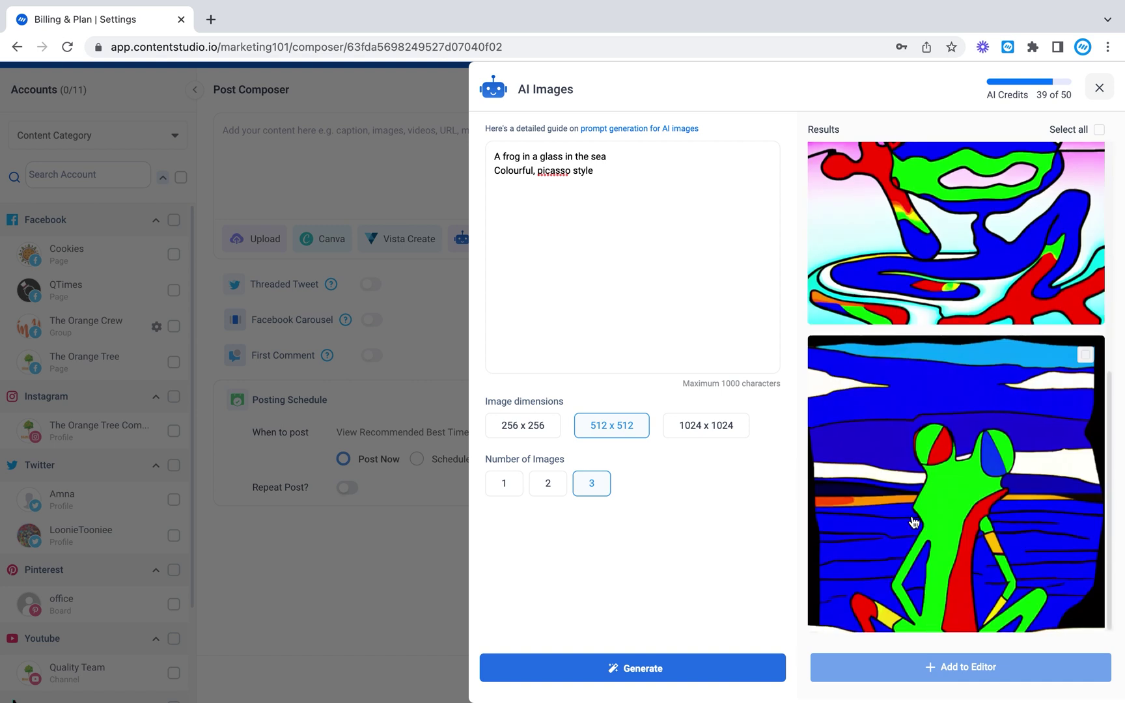
{"action": "scroll", "coordinate": [914, 522], "scroll_direction": "up", "scroll_amount": 6}
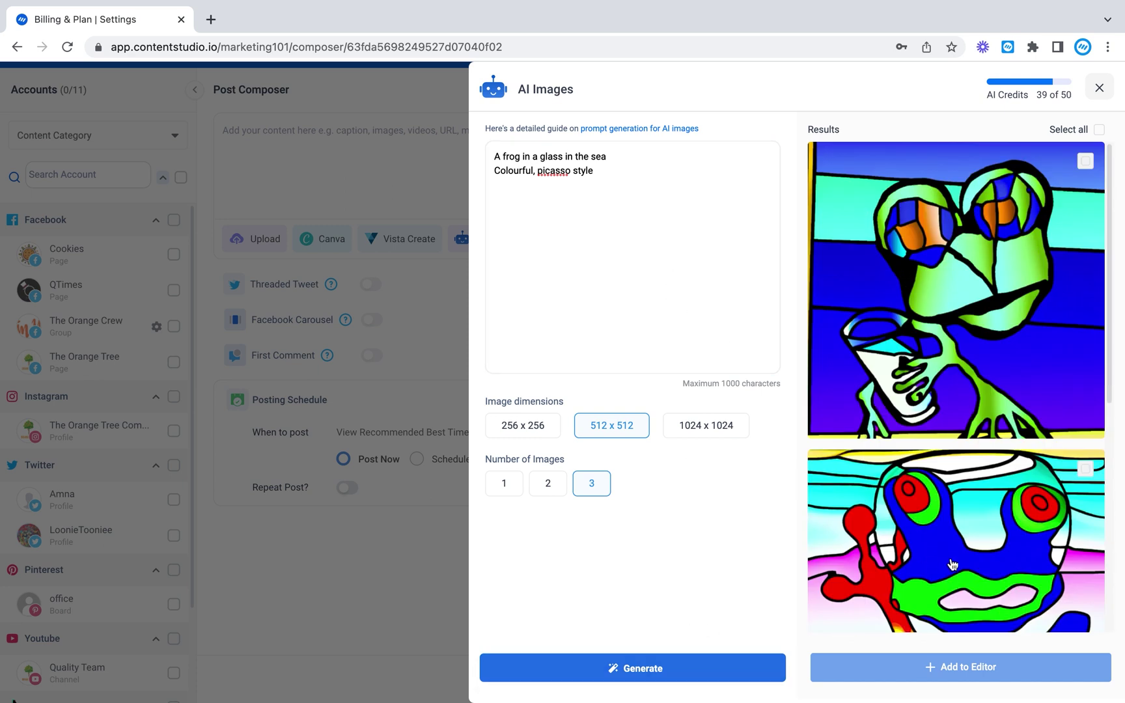
{"action": "scroll", "coordinate": [973, 430], "scroll_direction": "down", "scroll_amount": 1}
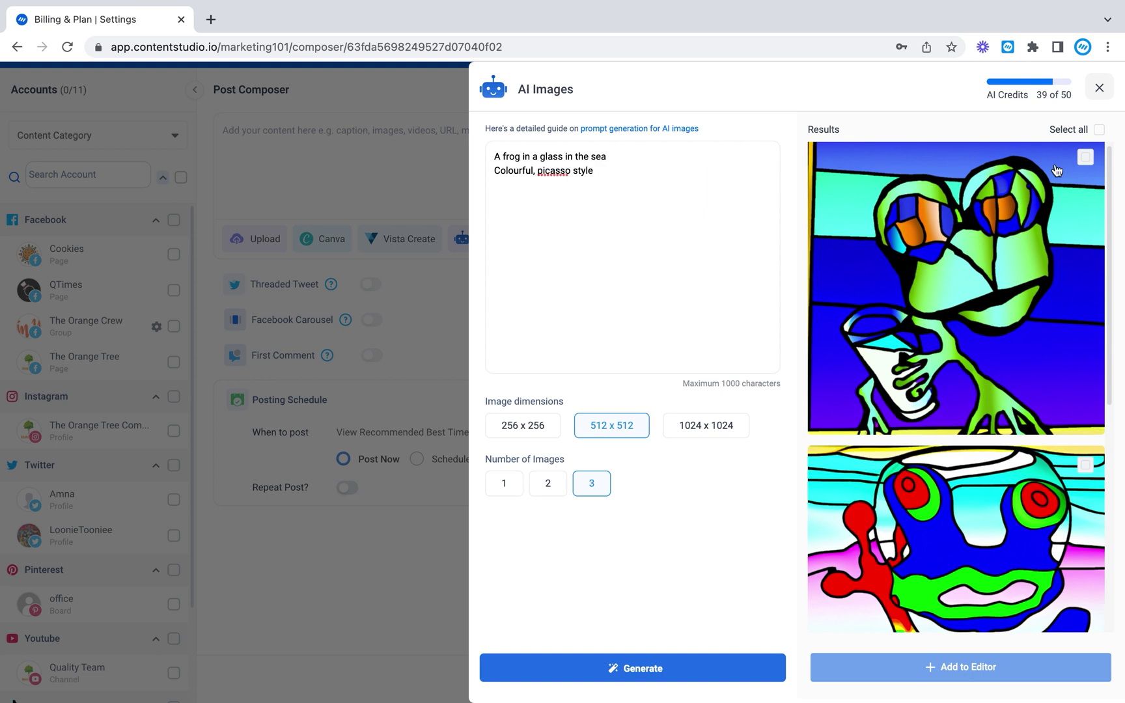
Select the first Picasso-style frog image and add it to the post as media.
{"action": "left_click", "coordinate": [1085, 157]}
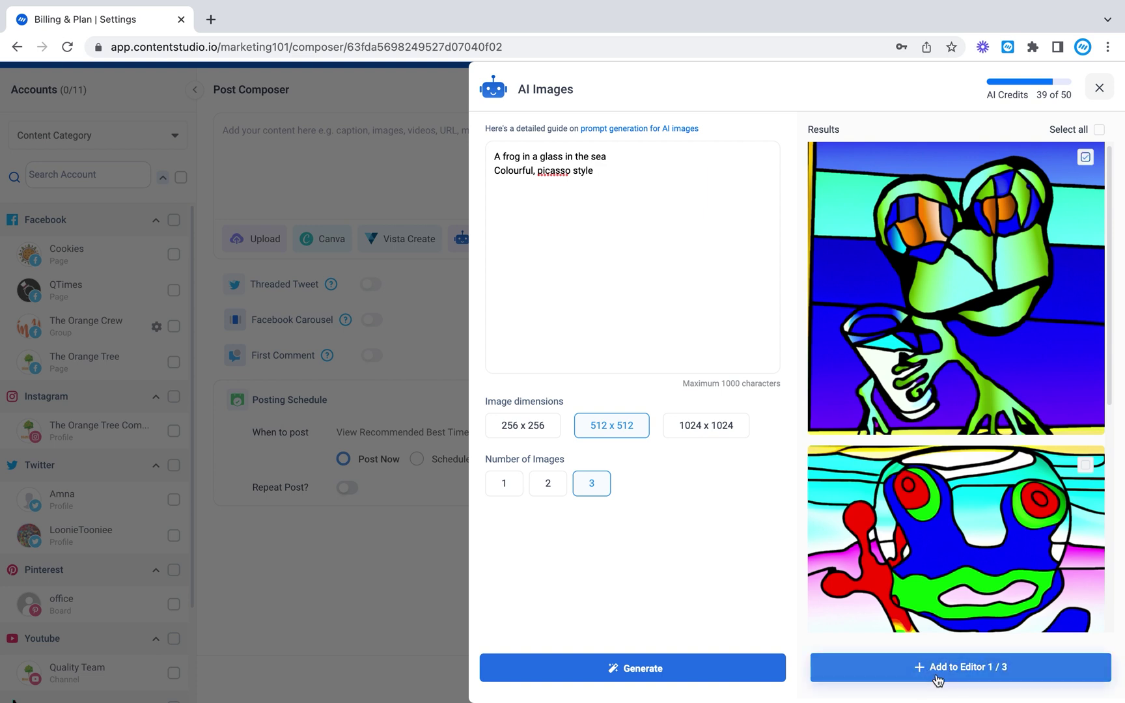
{"action": "left_click", "coordinate": [935, 673]}
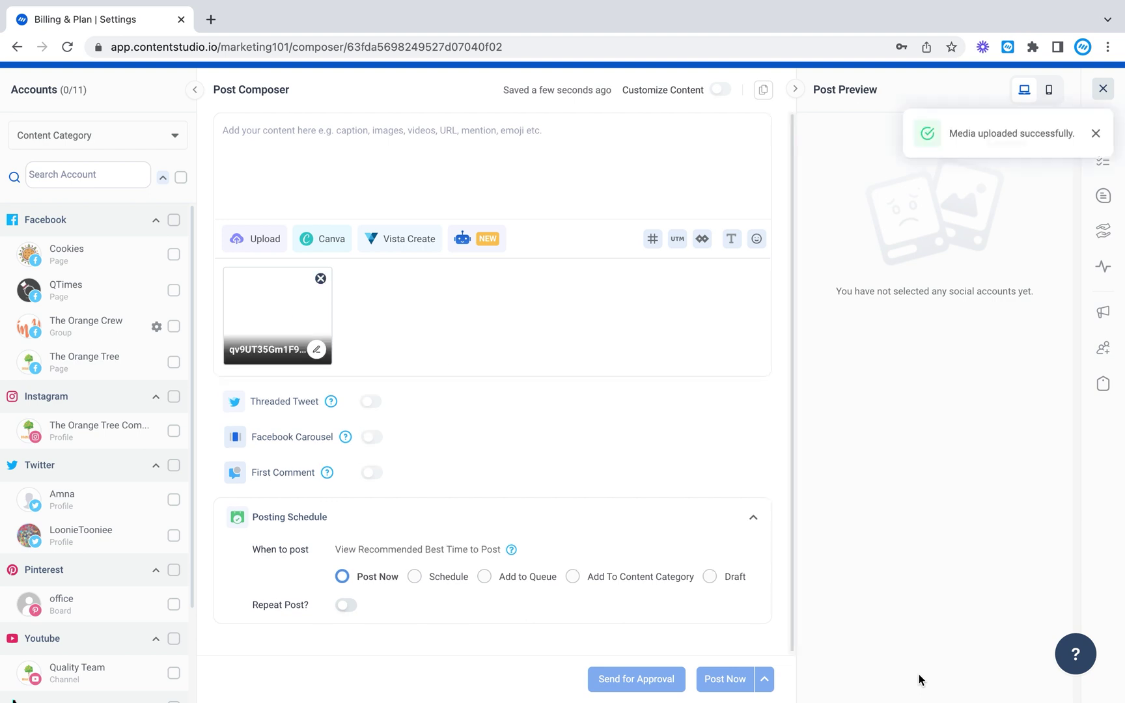
{"action": "left_click", "coordinate": [474, 248]}
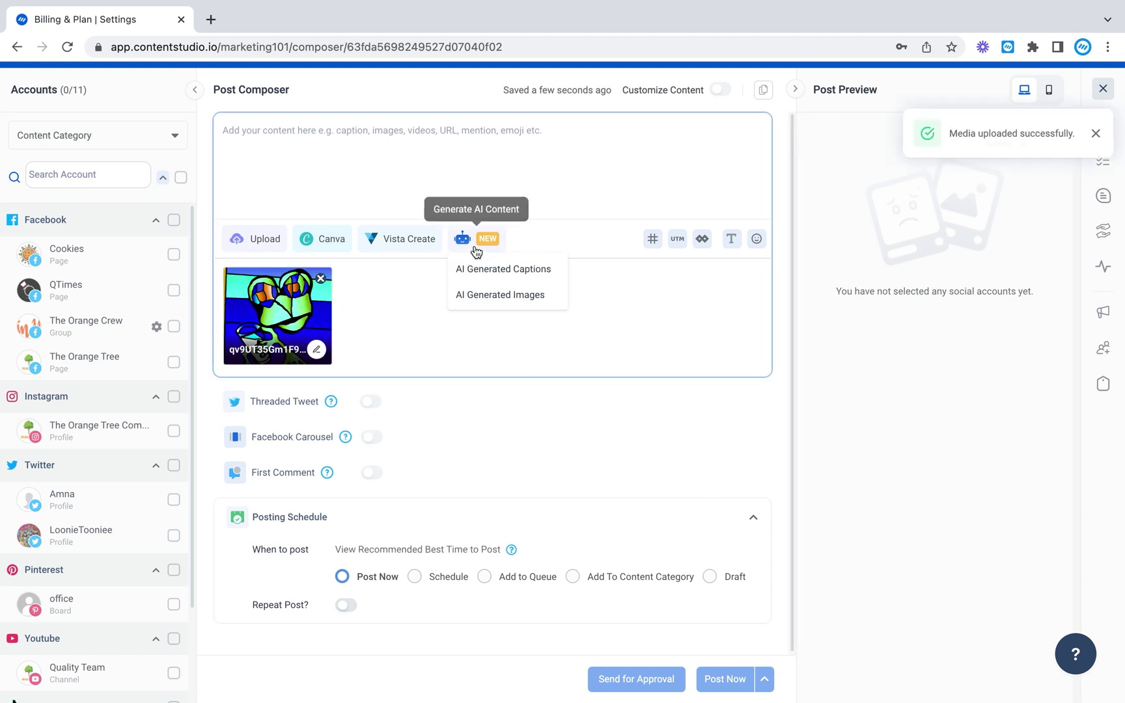
Generate Hopeful social-media captions with hashtags and emoji for 'A frog in a glass floating in the sea'.
{"action": "left_click", "coordinate": [508, 276]}
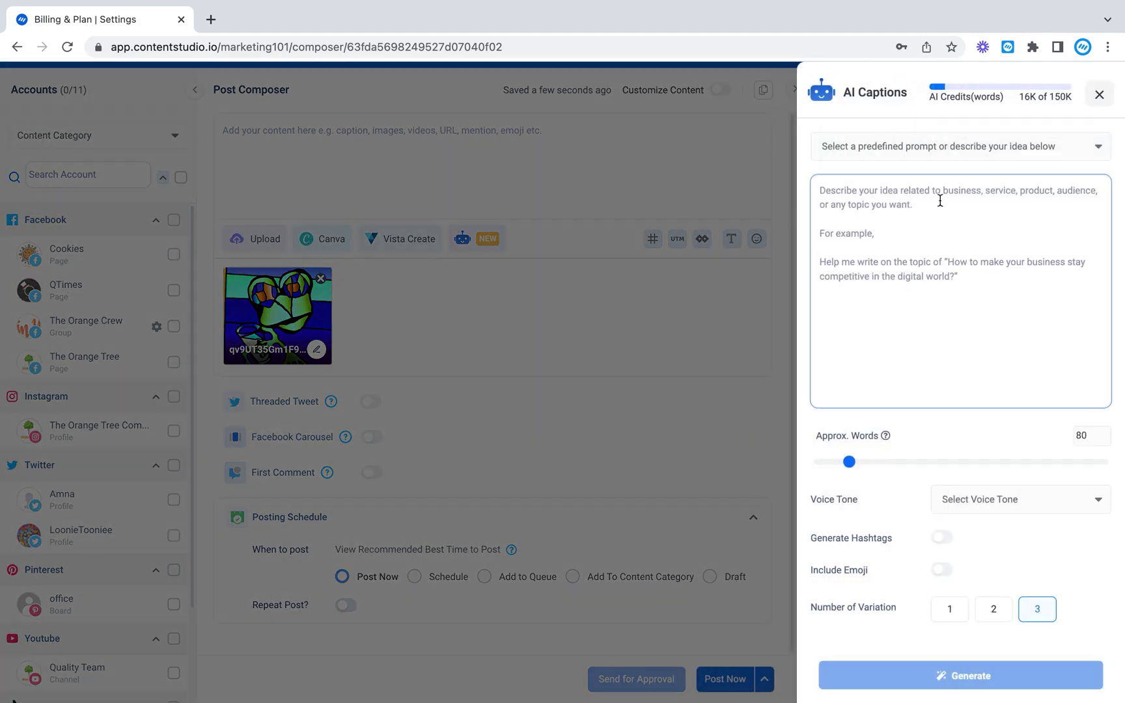
{"action": "left_click", "coordinate": [984, 139]}
{"action": "left_click", "coordinate": [931, 189]}
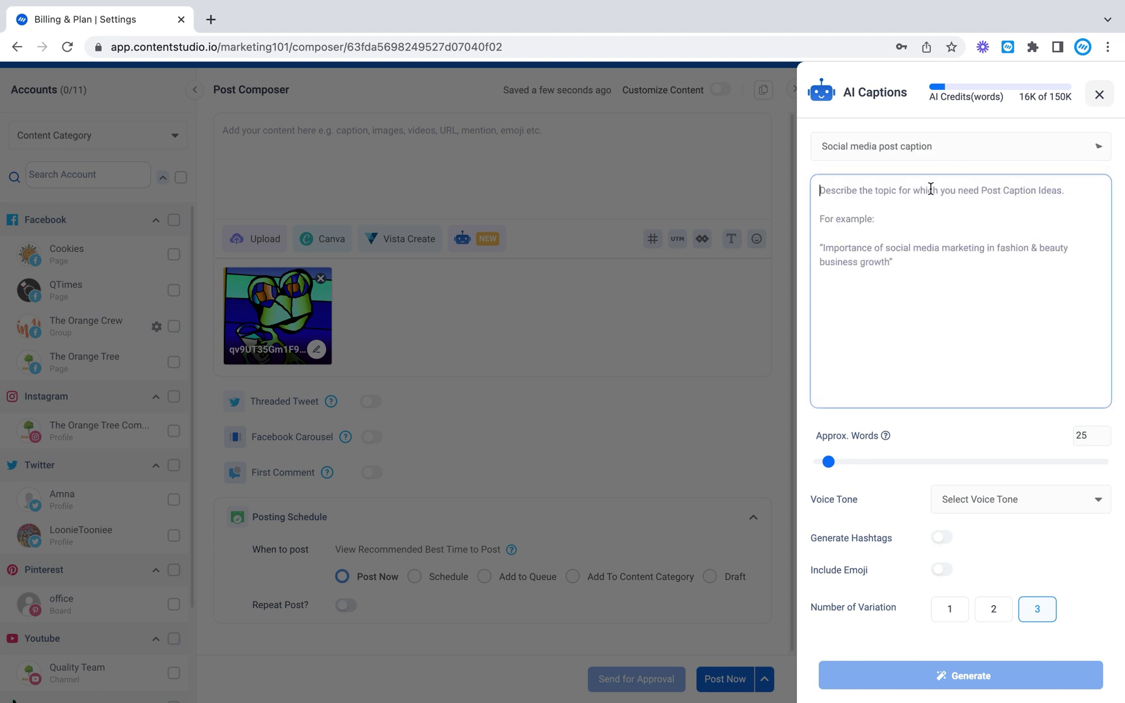
{"action": "type", "text": "A"}
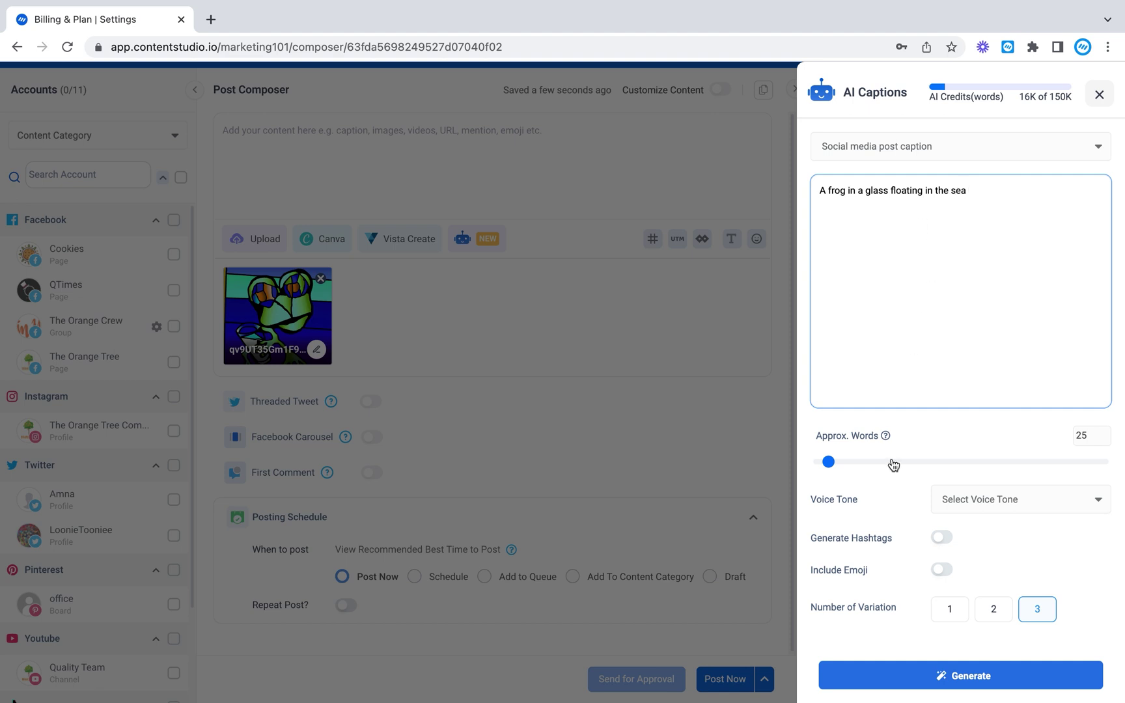
{"action": "left_click", "coordinate": [954, 507]}
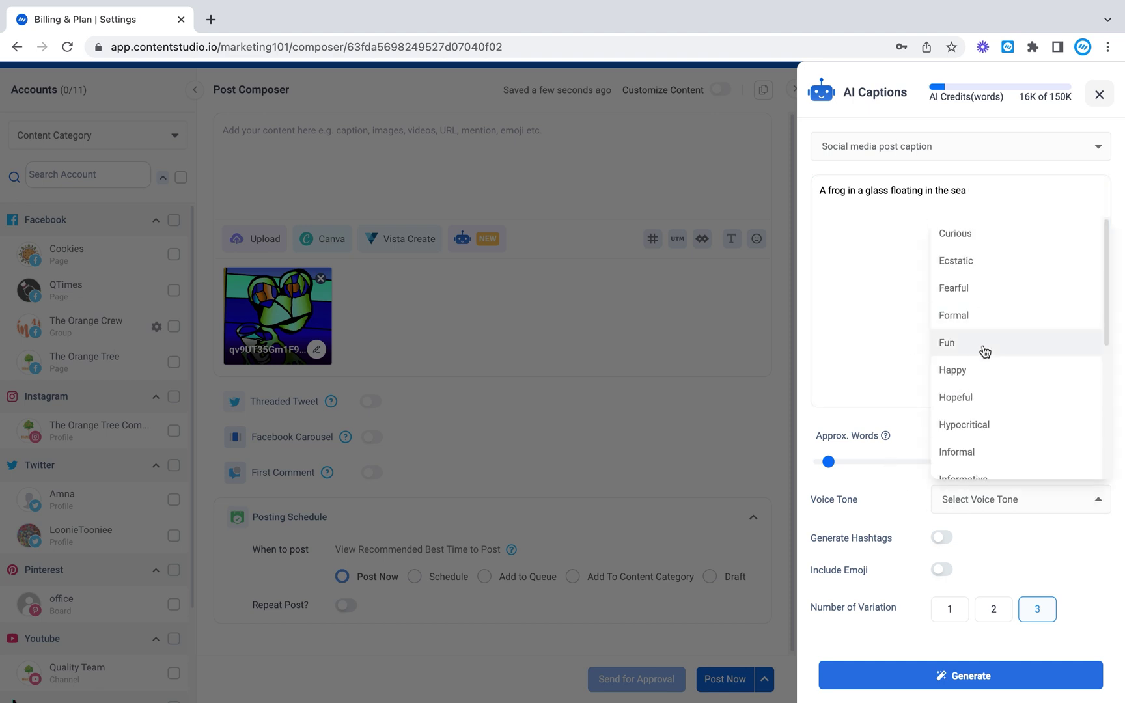
{"action": "left_click", "coordinate": [978, 397]}
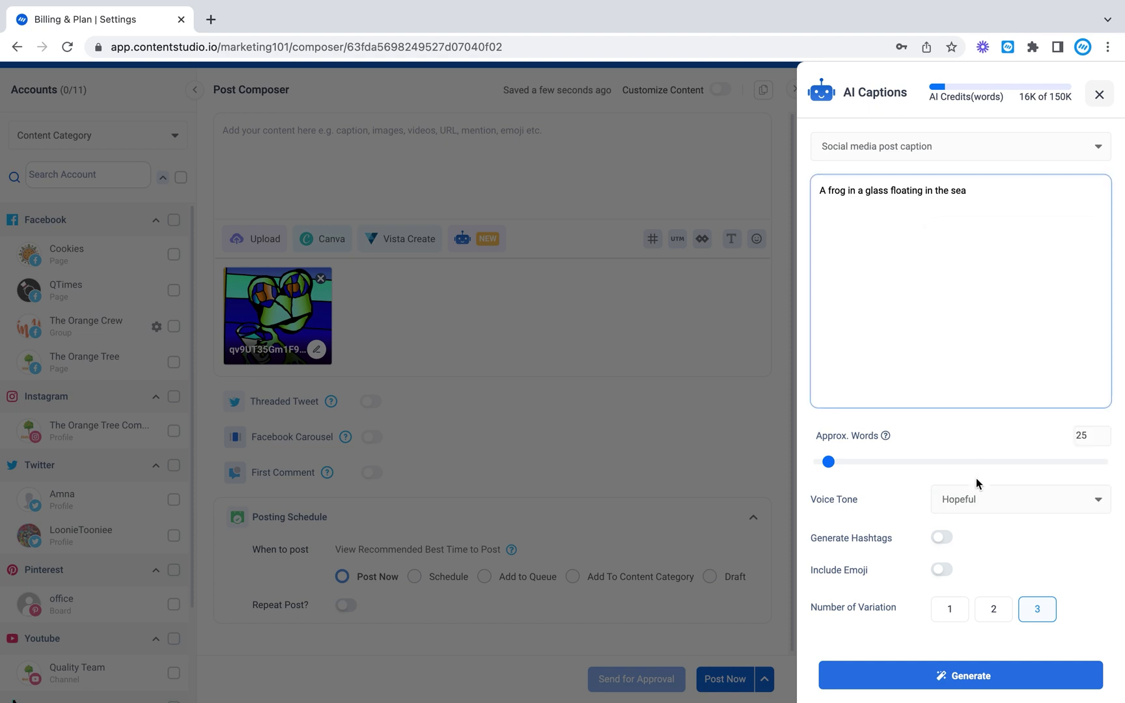
{"action": "left_click", "coordinate": [942, 540]}
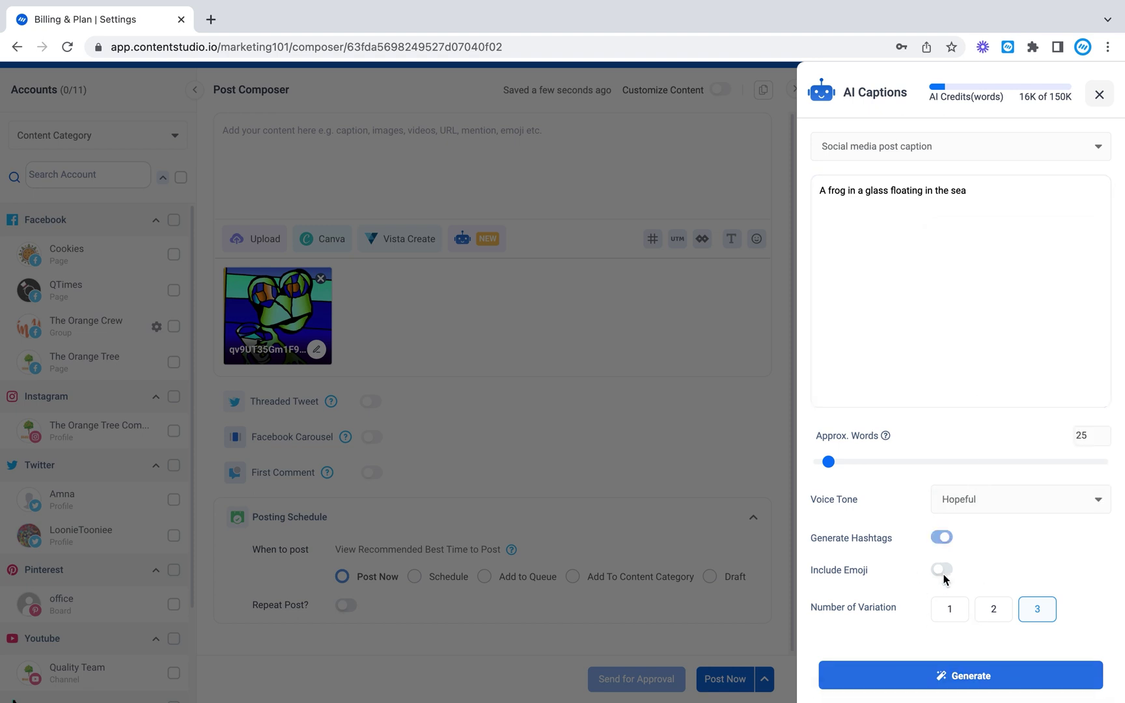
{"action": "left_click", "coordinate": [944, 574]}
{"action": "left_click", "coordinate": [1007, 676]}
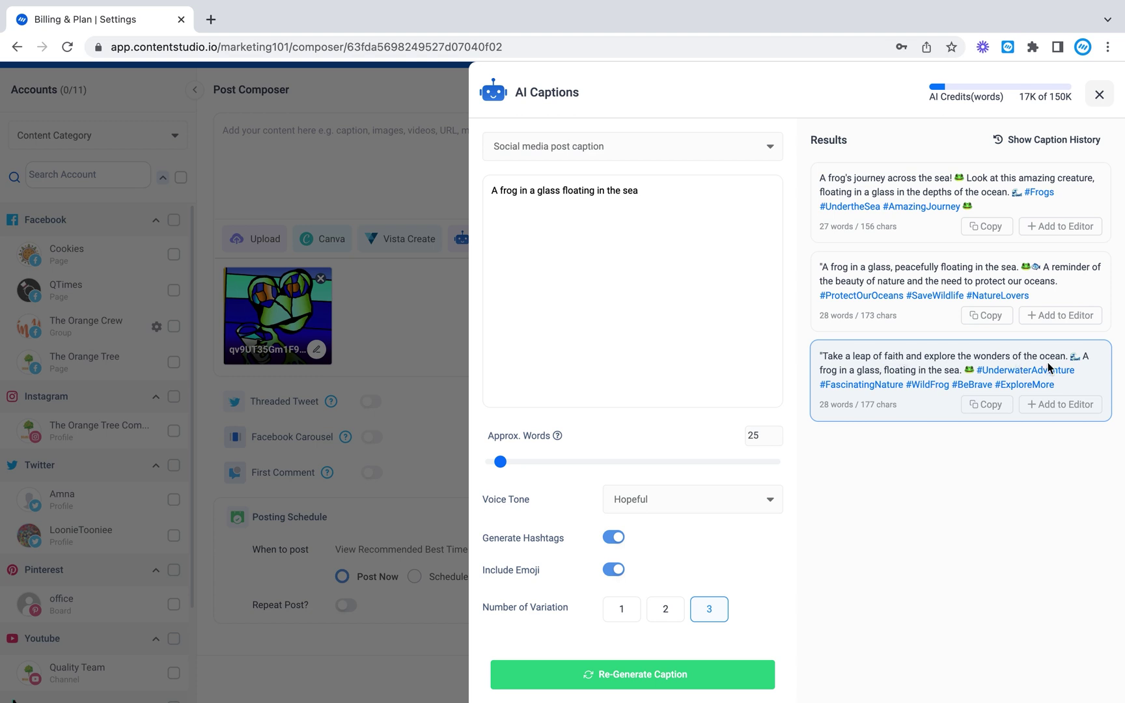
Insert the third 'Take a leap of faith' caption and select the Cookies Facebook page.
{"action": "left_click", "coordinate": [1041, 404]}
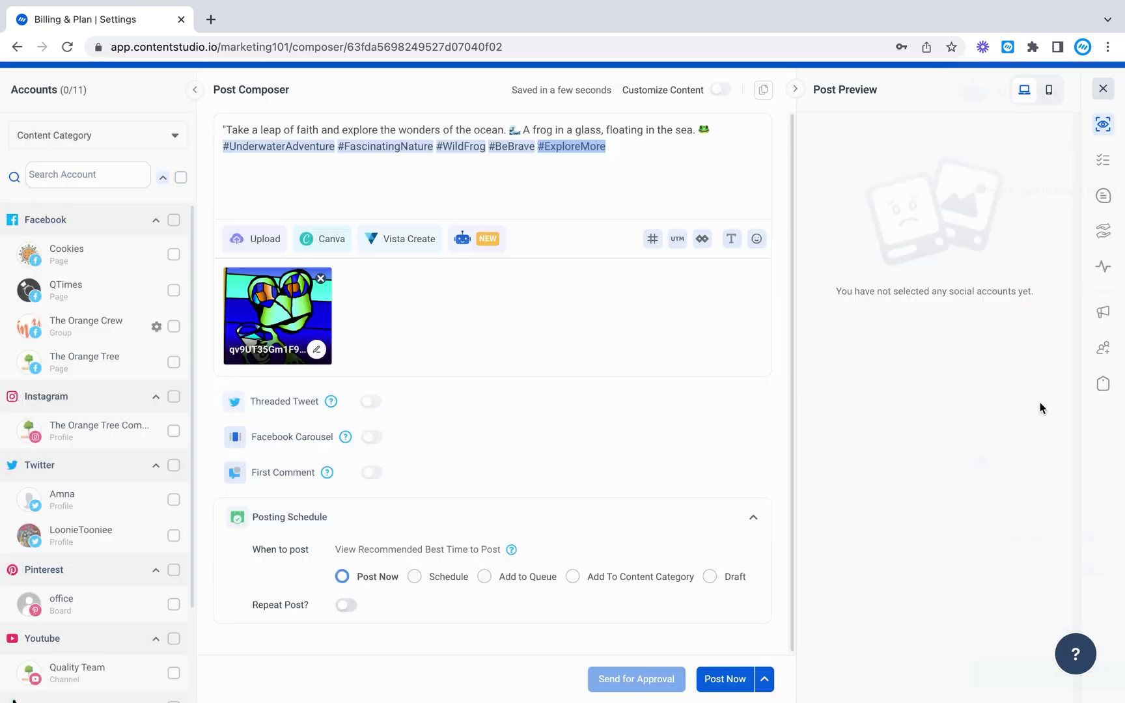
{"action": "left_click", "coordinate": [277, 145]}
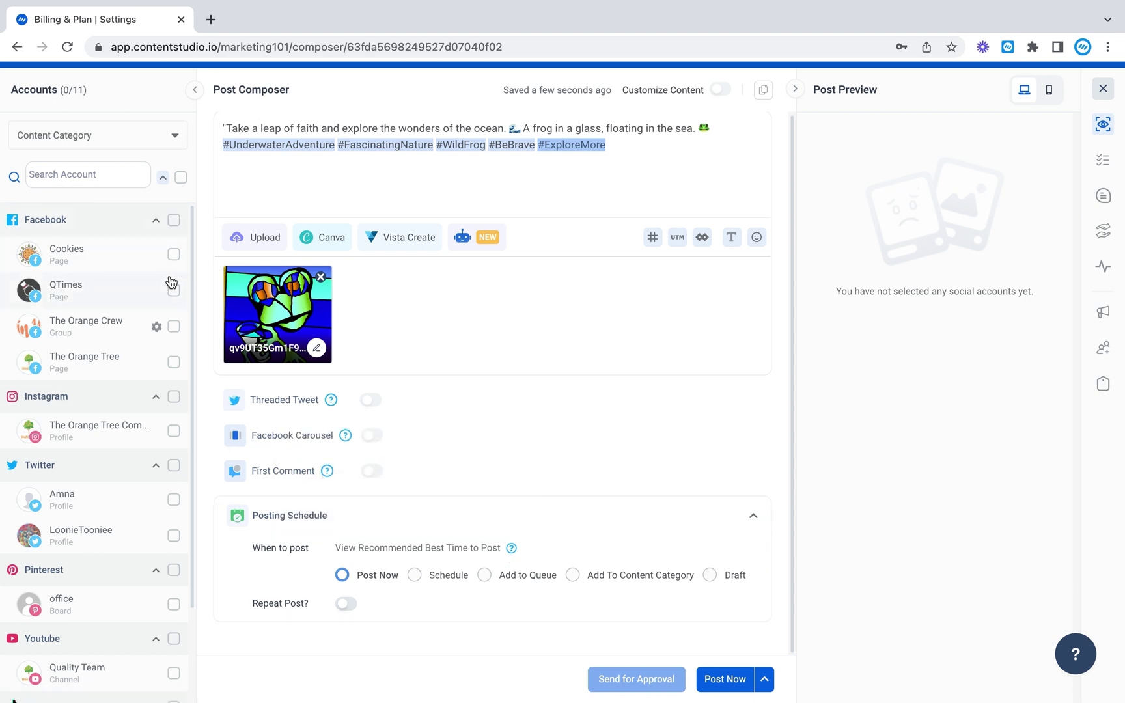
{"action": "left_click", "coordinate": [173, 257]}
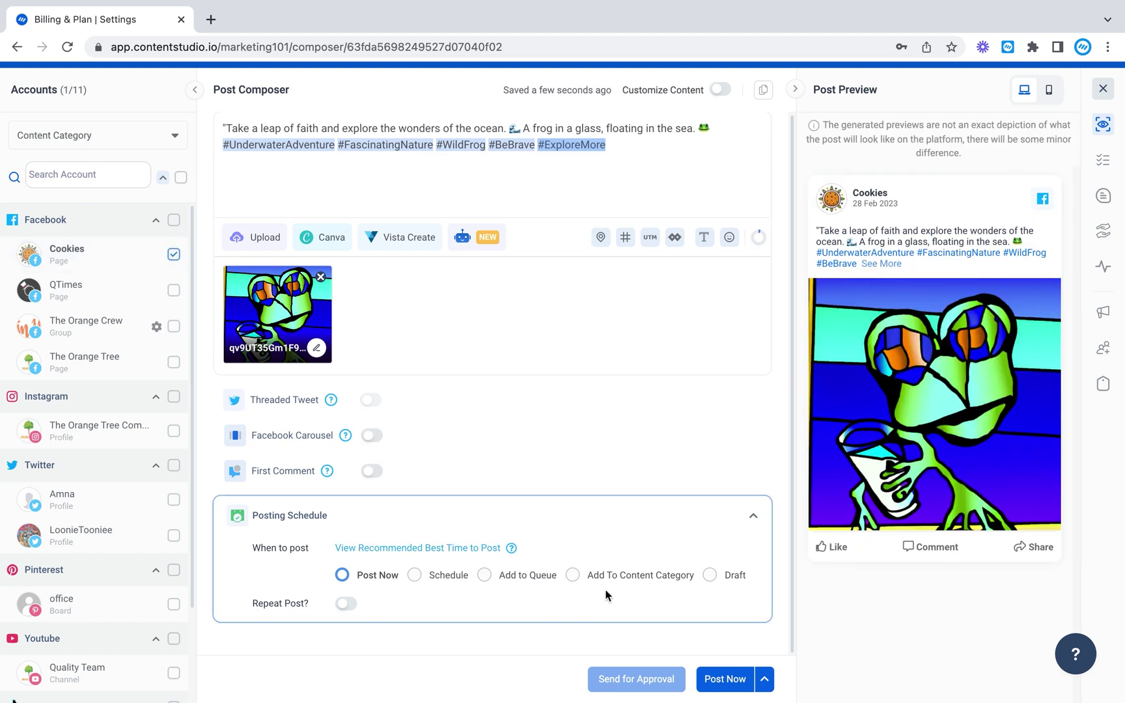
Set the post time to the recommended slot, Monday March 06, 2023 at 05:00 AM.
{"action": "left_click", "coordinate": [513, 552]}
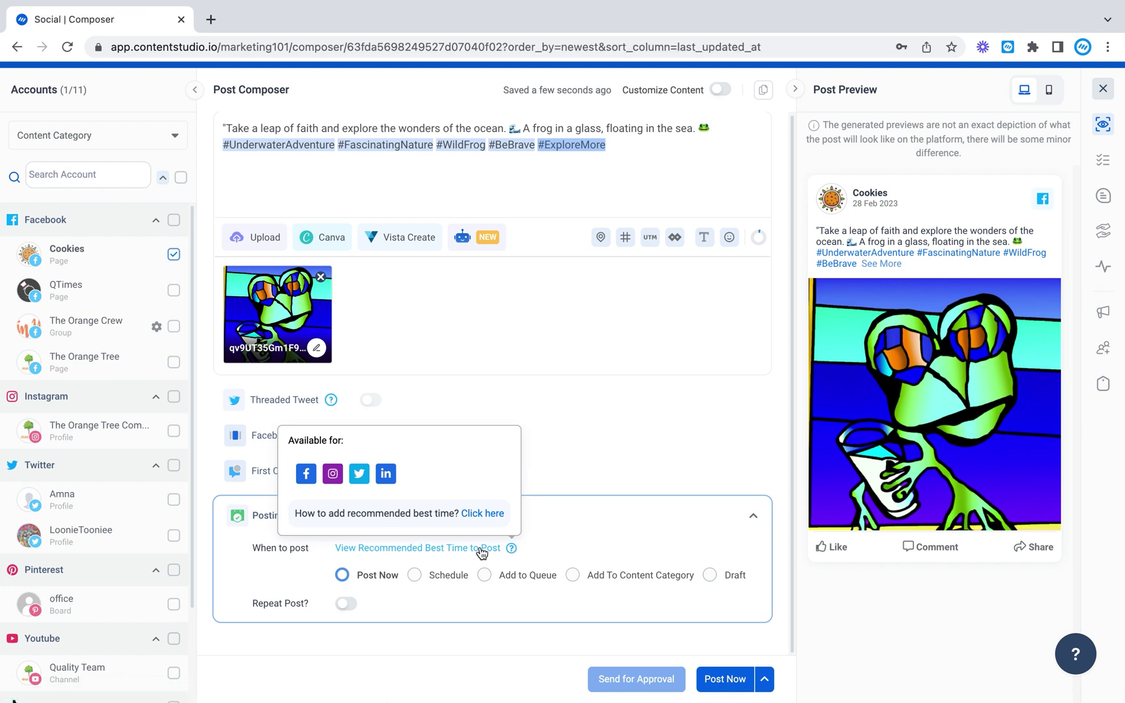
{"action": "left_click", "coordinate": [481, 550]}
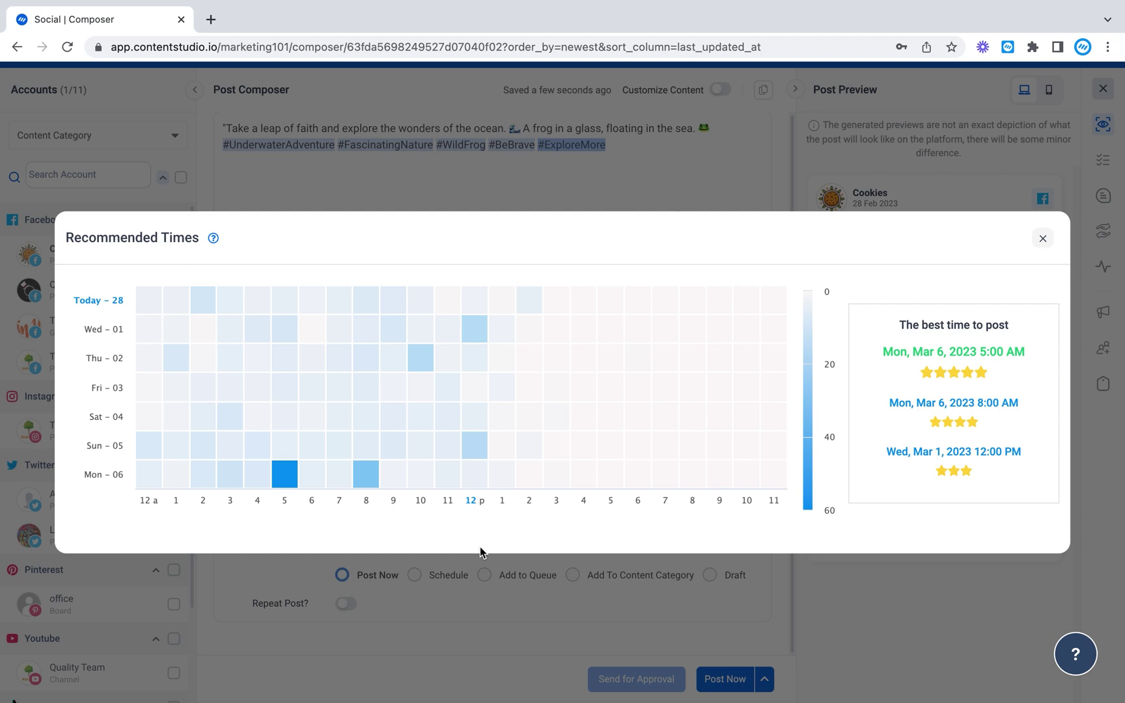
{"action": "mouse_move", "coordinate": [289, 481]}
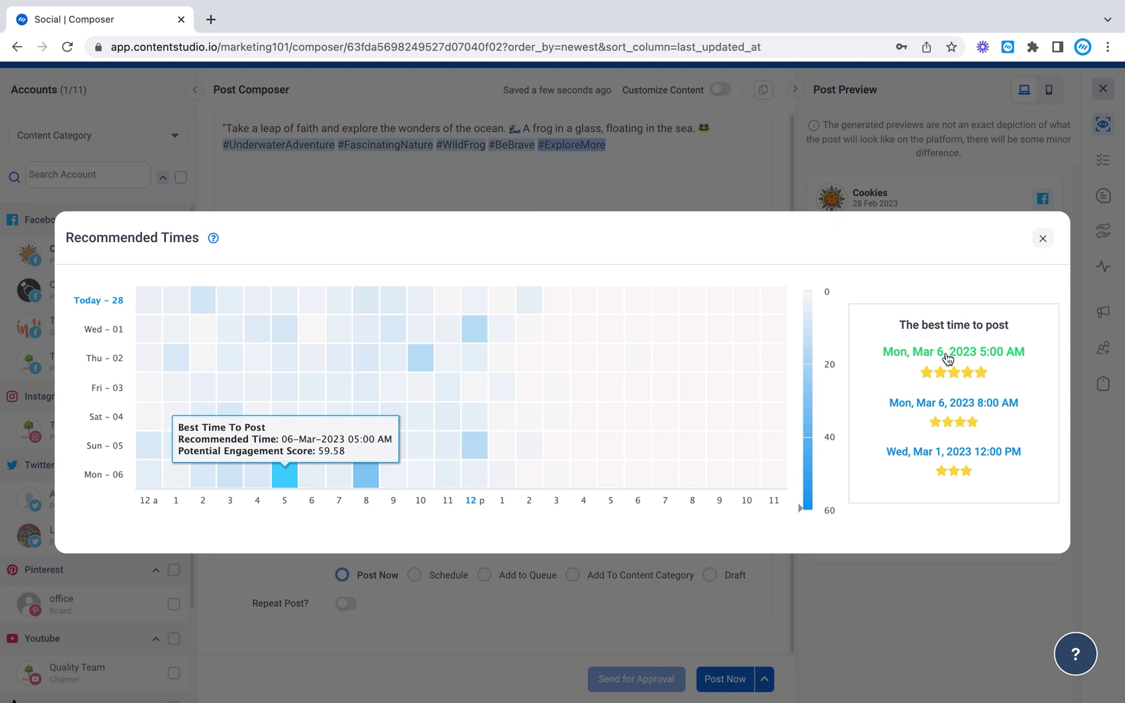
{"action": "left_click", "coordinate": [284, 474]}
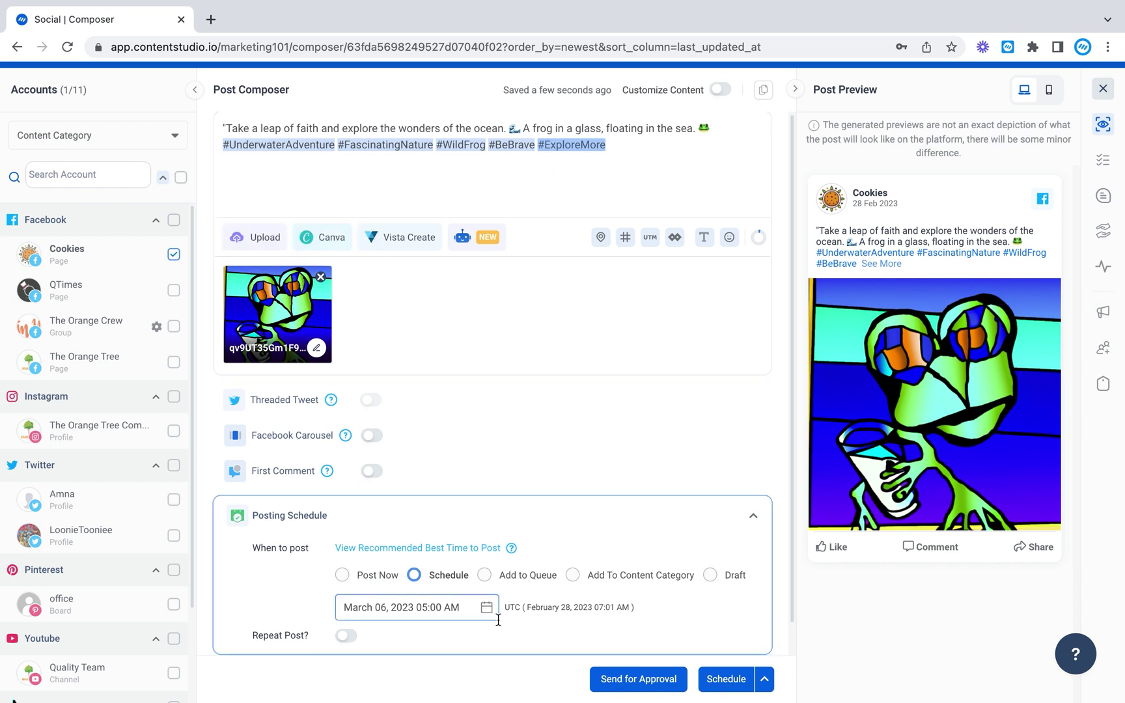
Schedule the Cookies frog post and dismiss the confirmation notice.
{"action": "scroll", "coordinate": [498, 620], "scroll_direction": "down", "scroll_amount": 1}
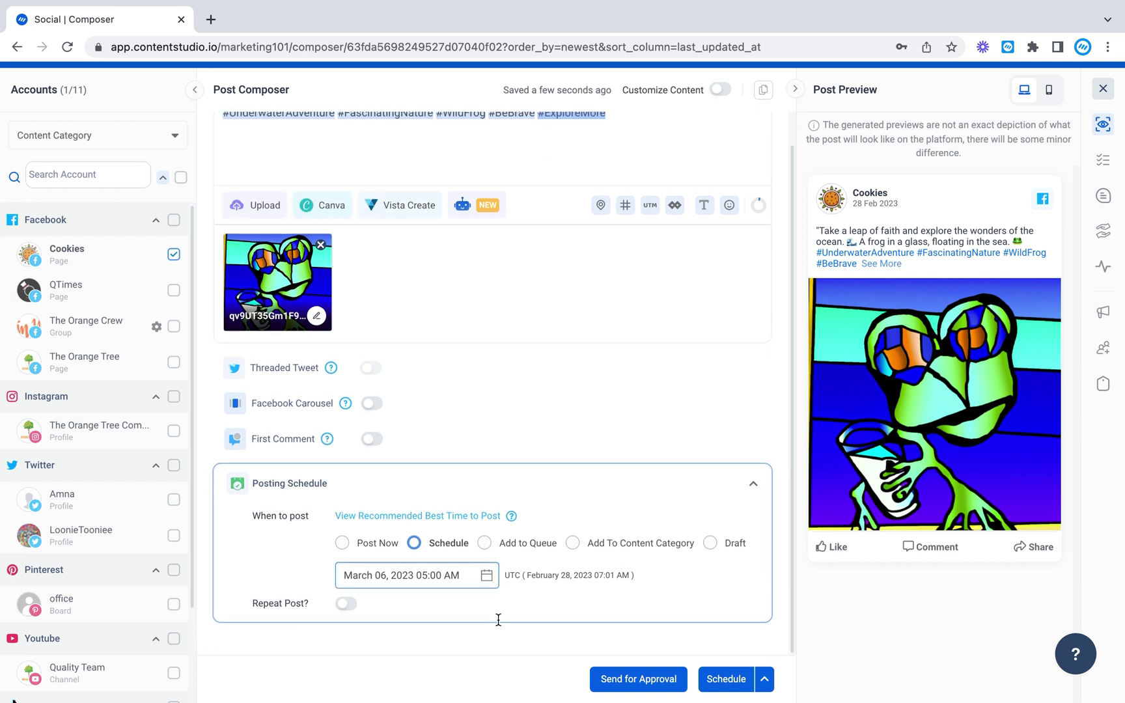
{"action": "left_click", "coordinate": [726, 679]}
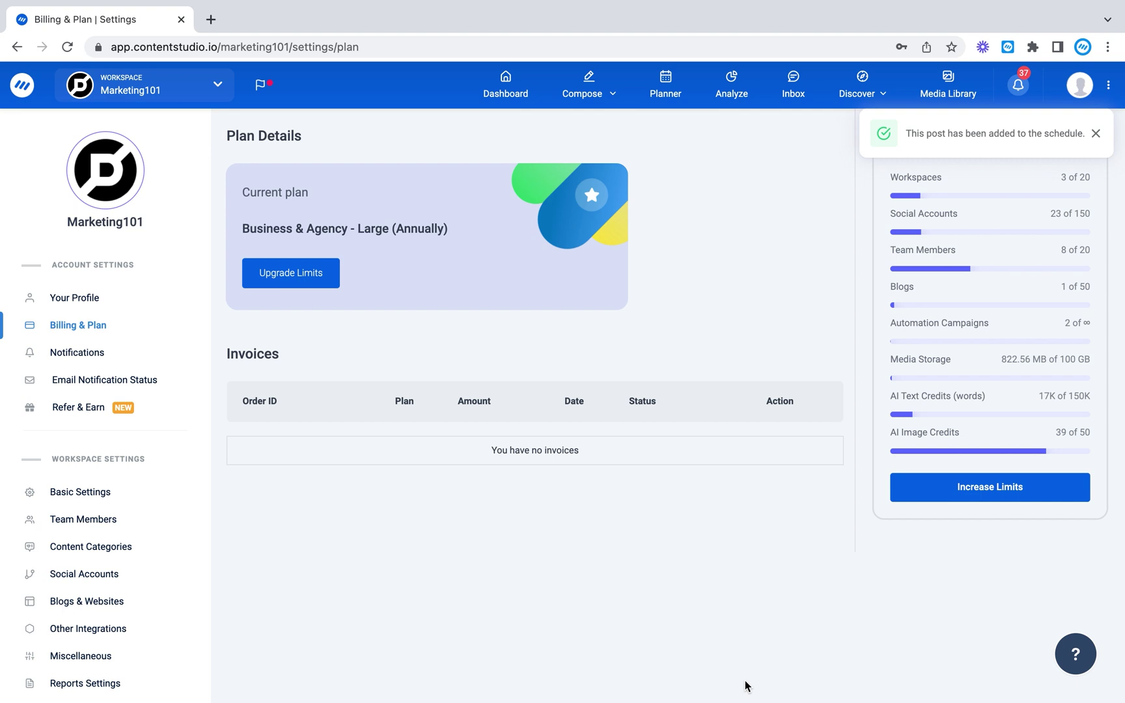
{"action": "left_click", "coordinate": [1095, 134]}
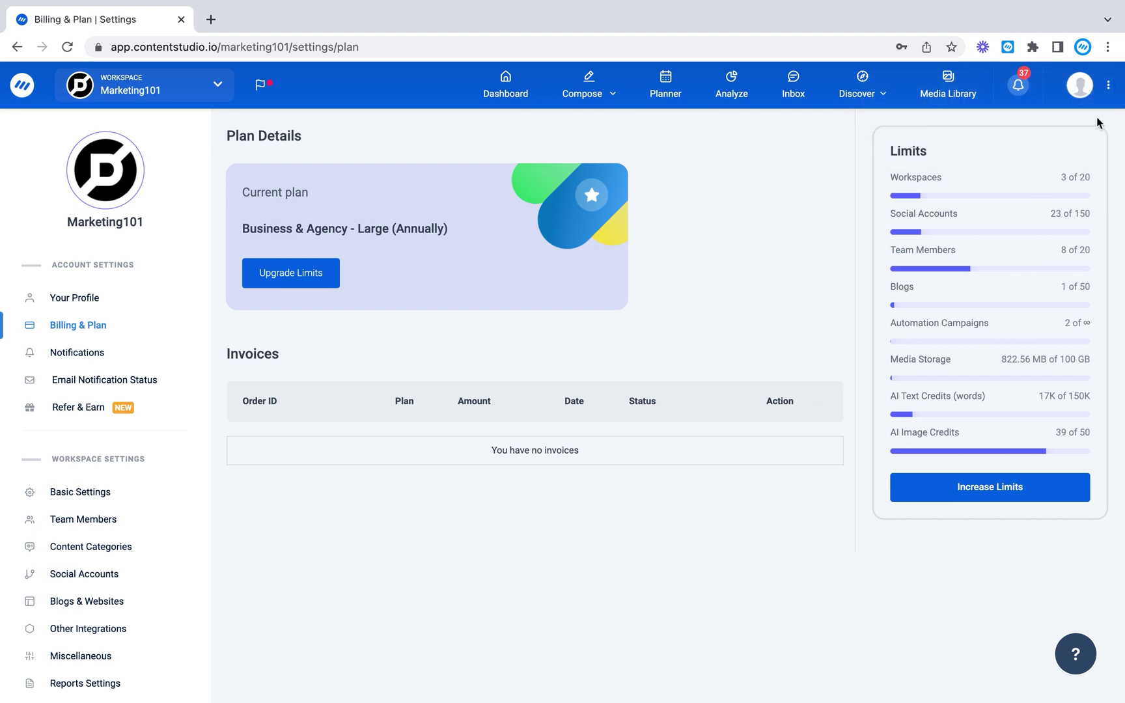